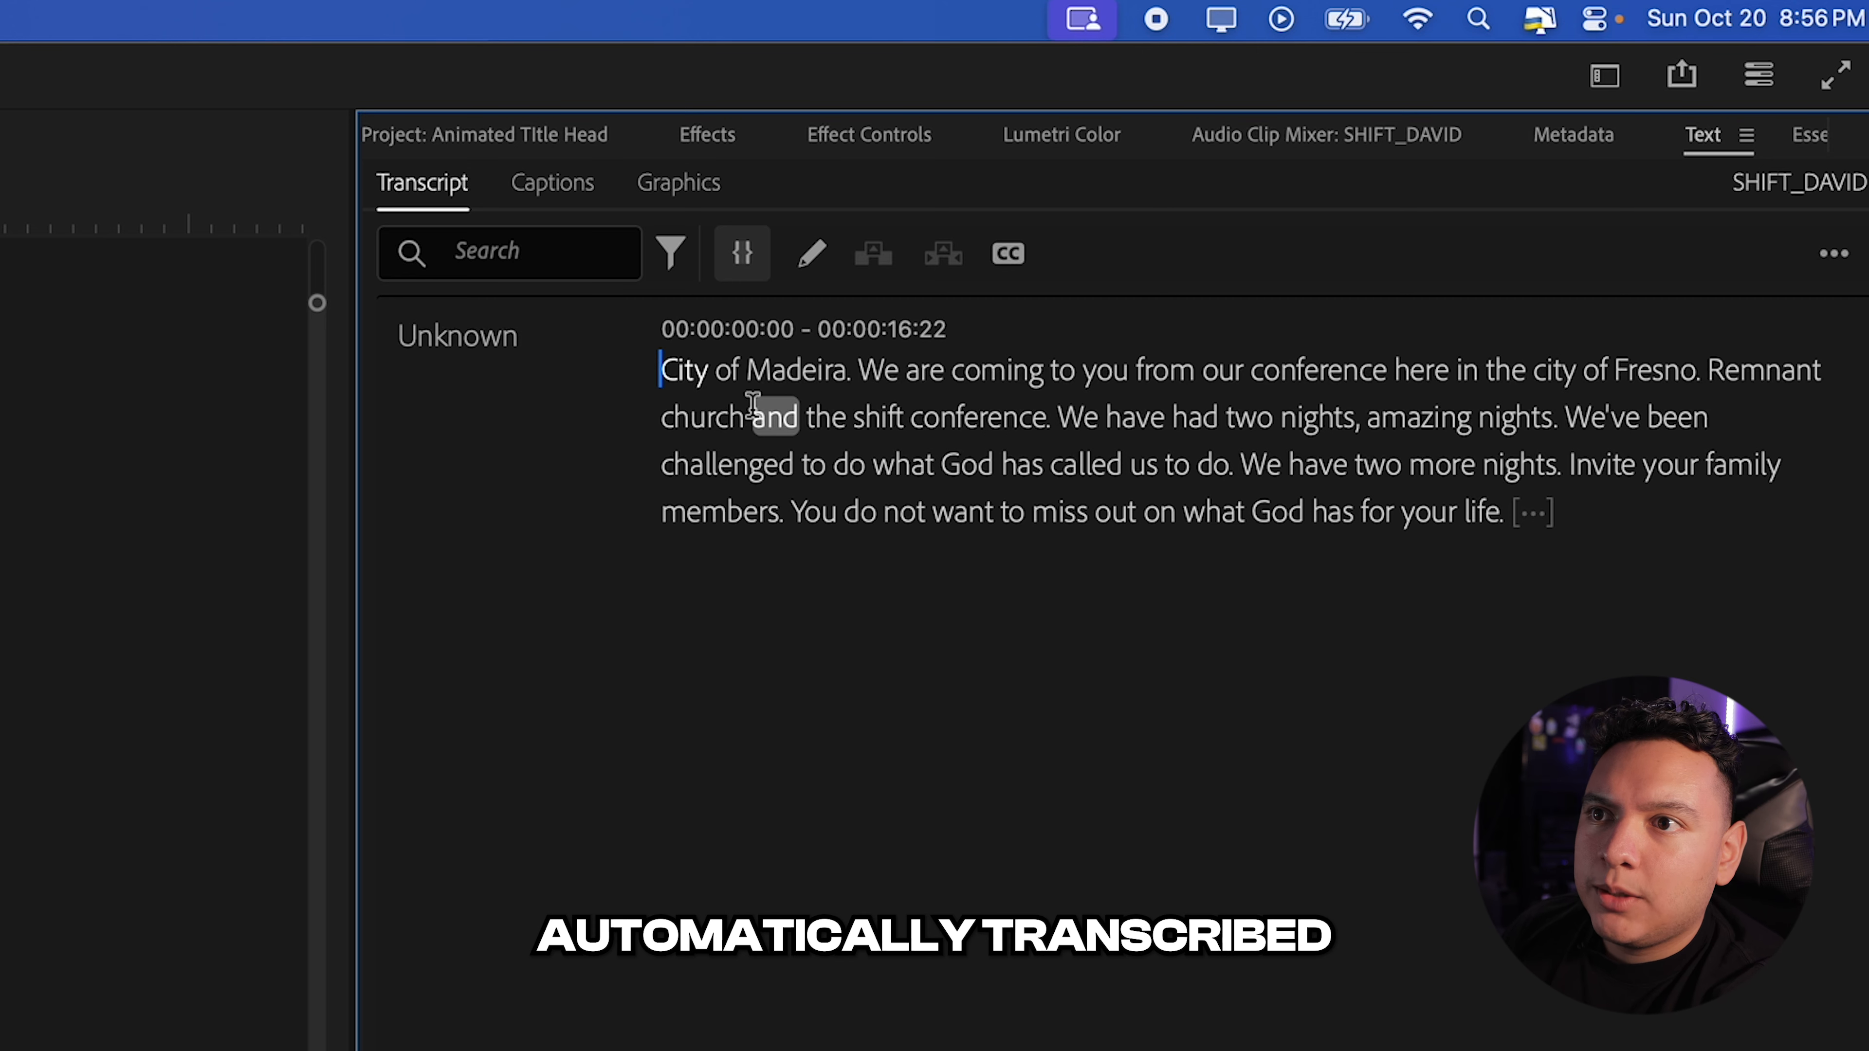
Review the sequence's generated transcript and compare it with the start of the video.
left_click(562, 192)
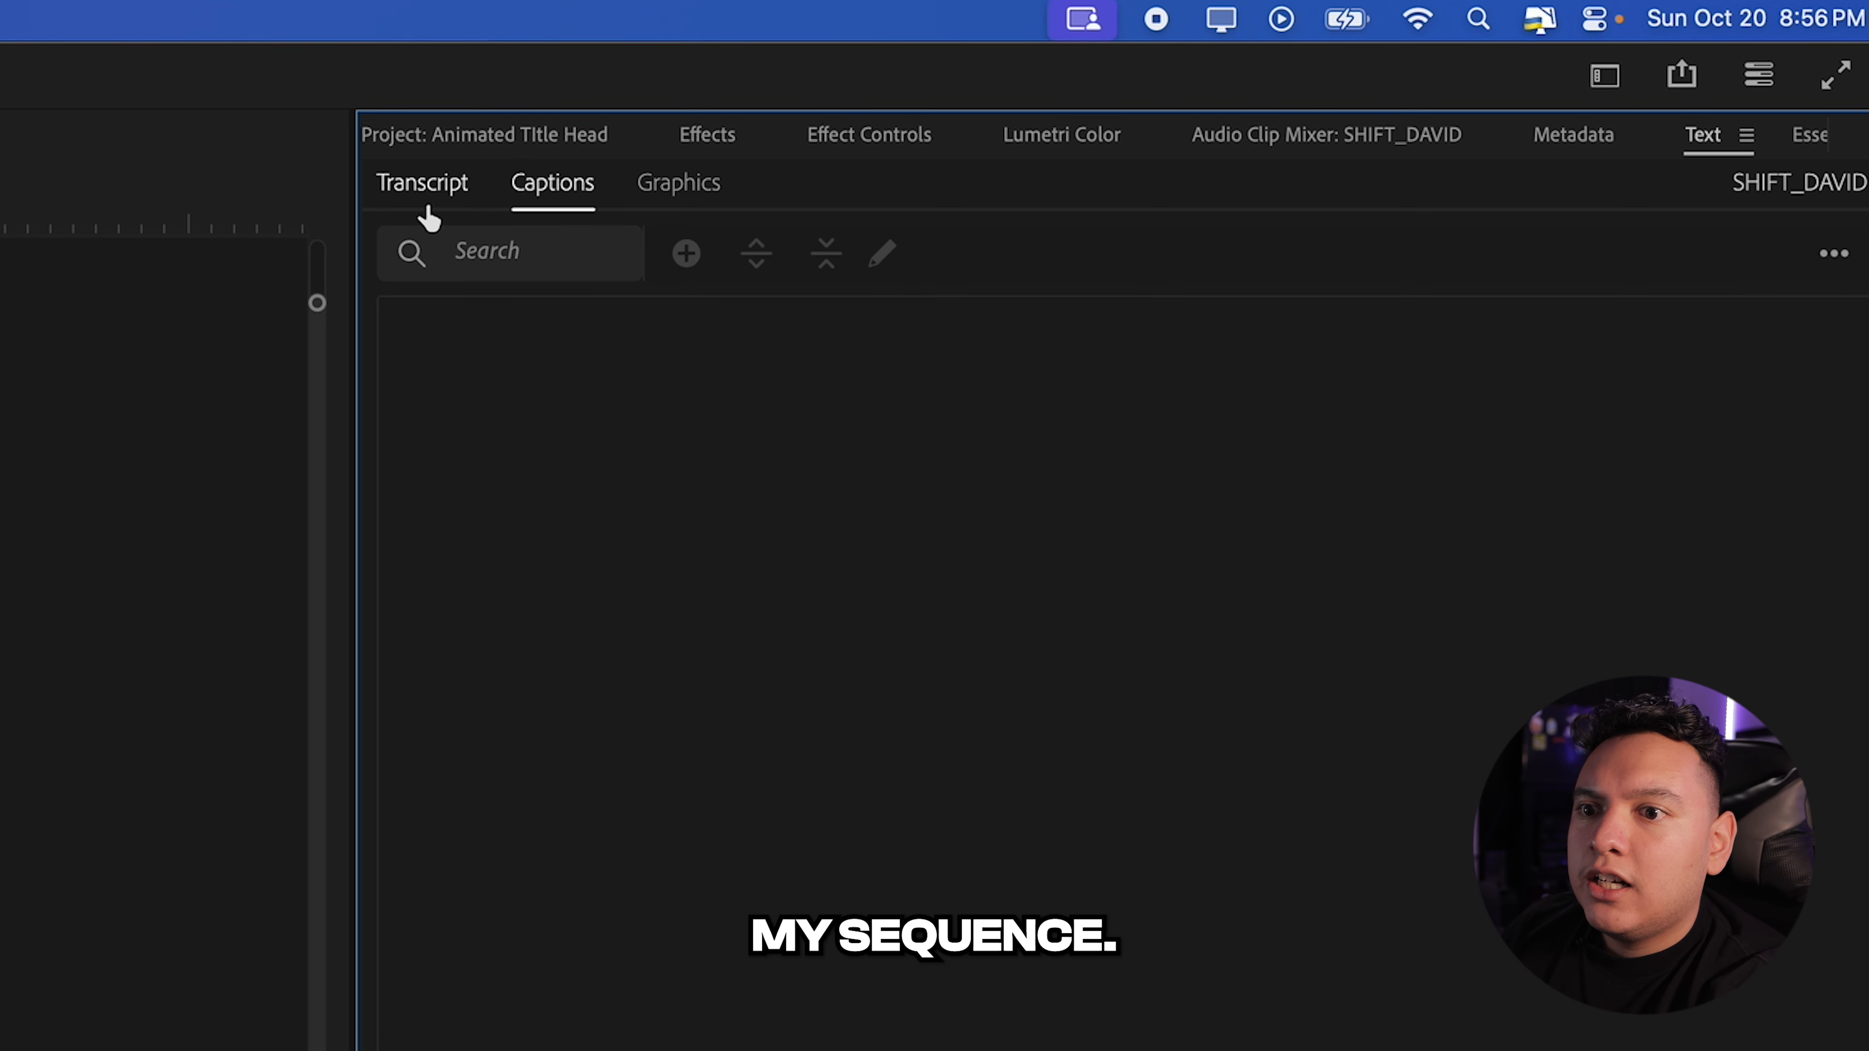
left_click(398, 209)
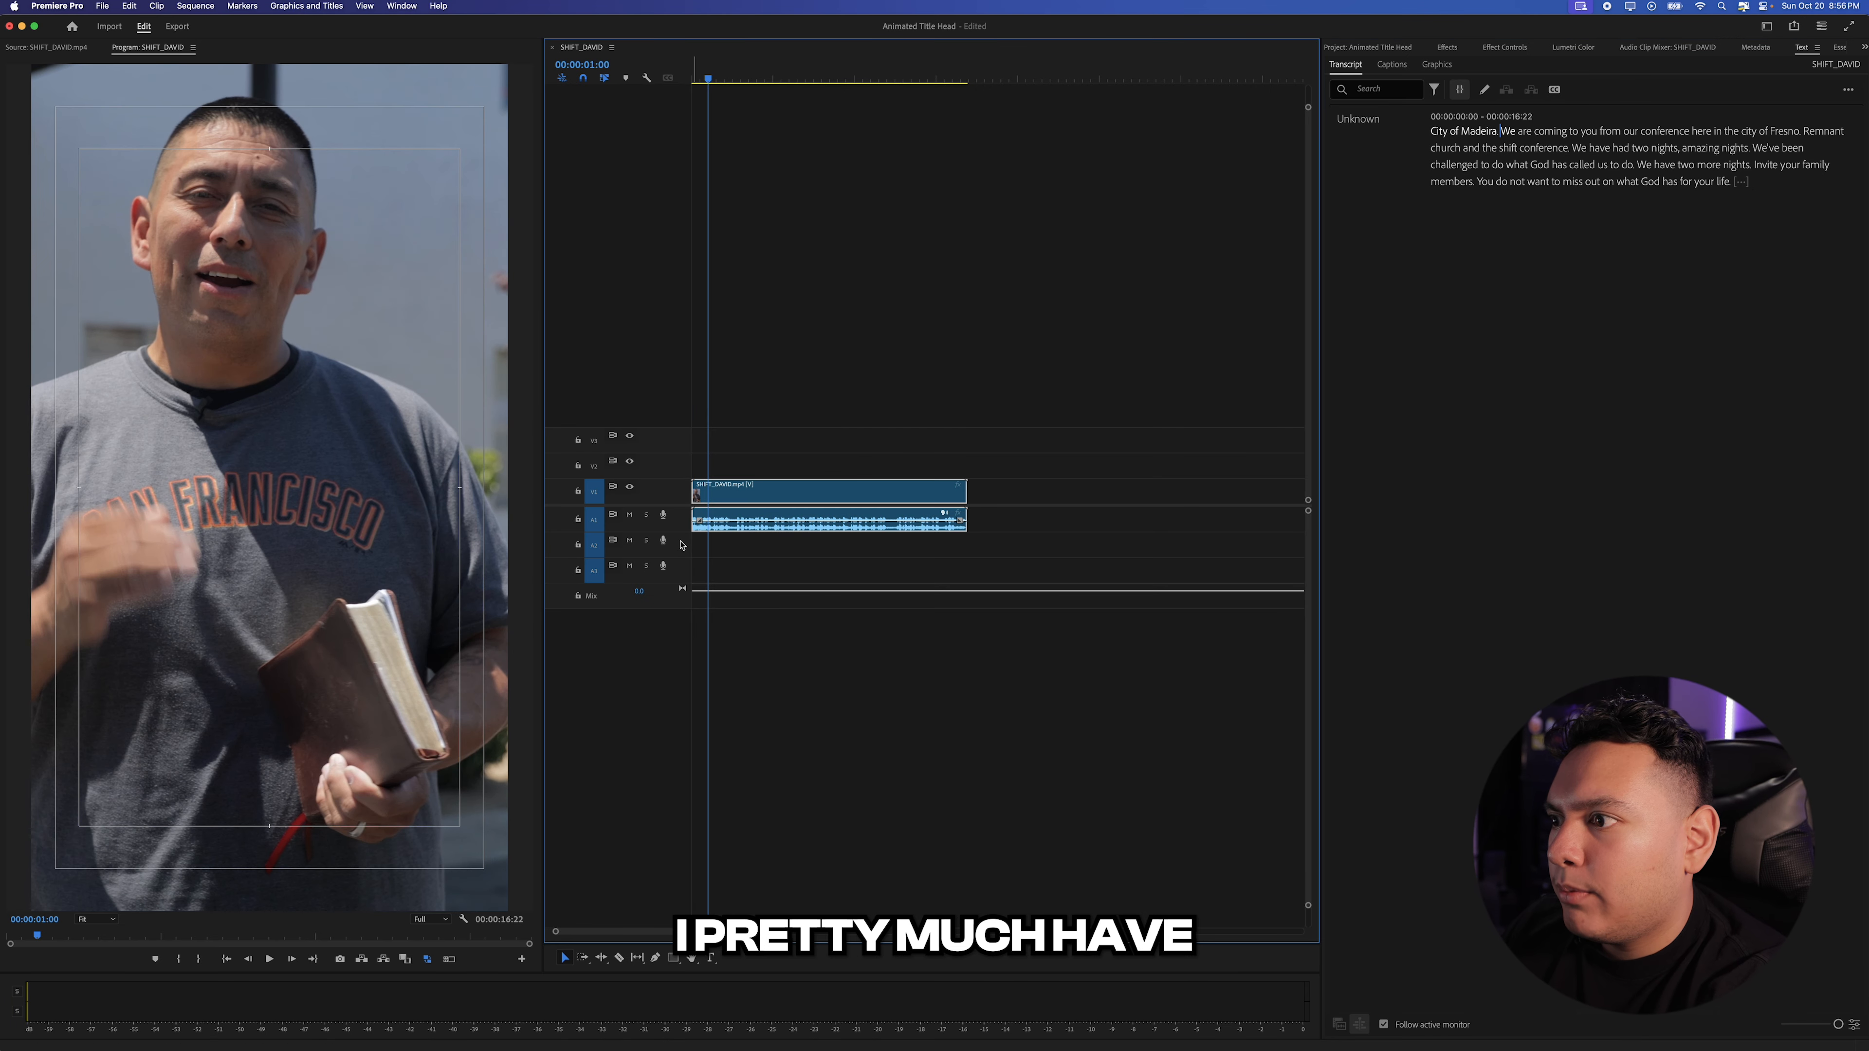
left_click(630, 514)
mouse_move(727, 79)
left_mouse_down()
mouse_move(880, 82)
mouse_move(694, 80)
left_mouse_up()
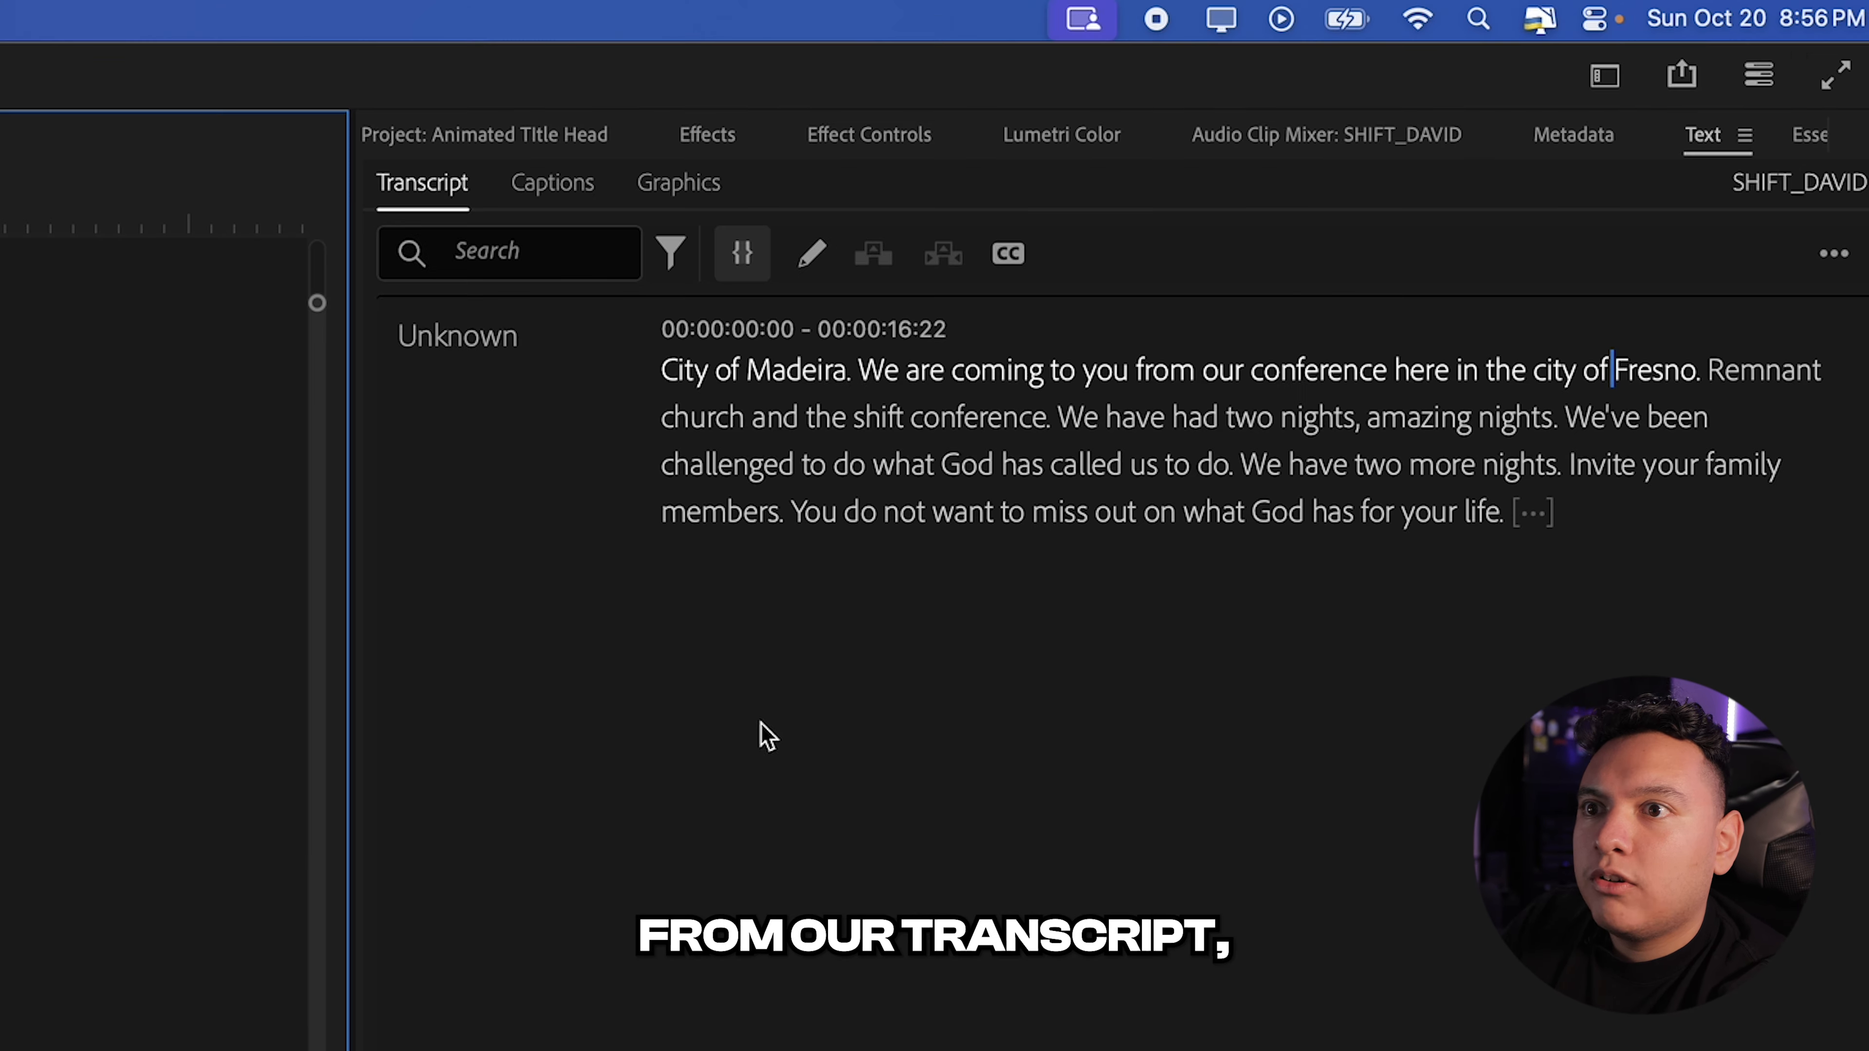
Create captions from the transcript using the Subtitle default preset, with a reduced maximum character length and single lines.
left_click(1012, 254)
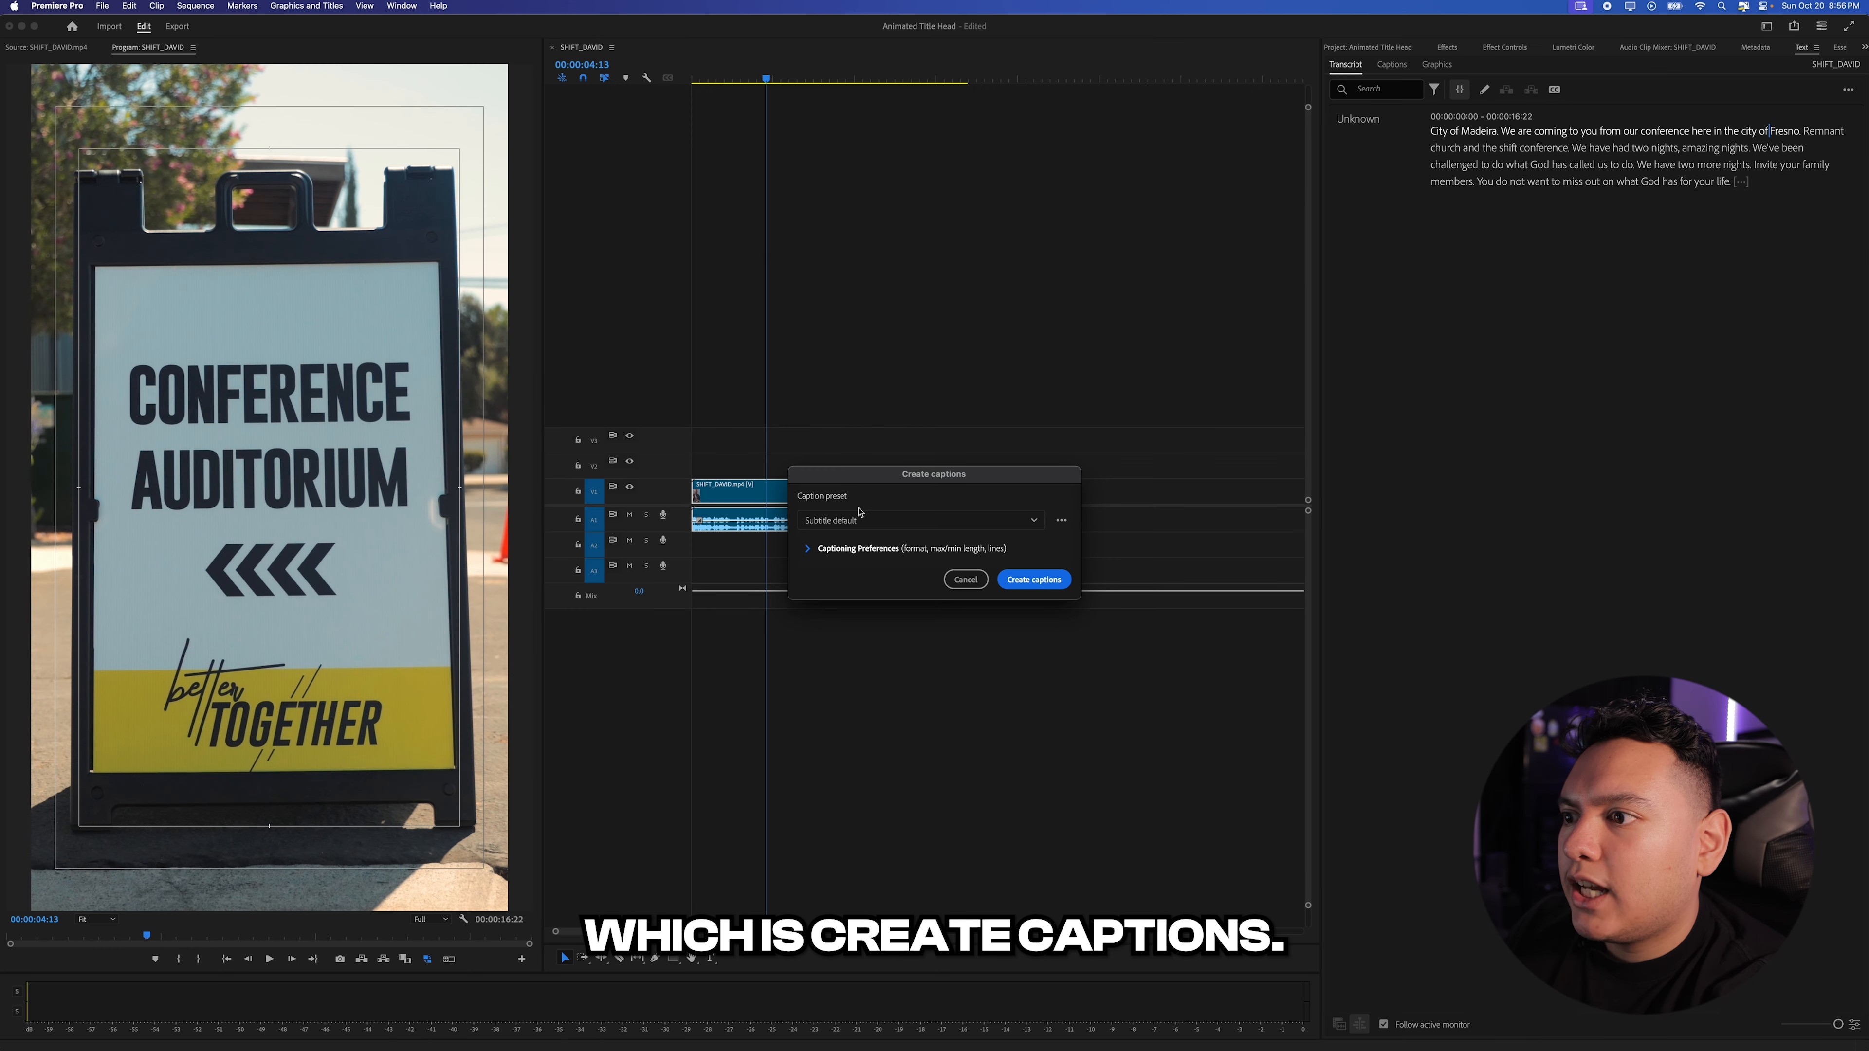
left_click(811, 549)
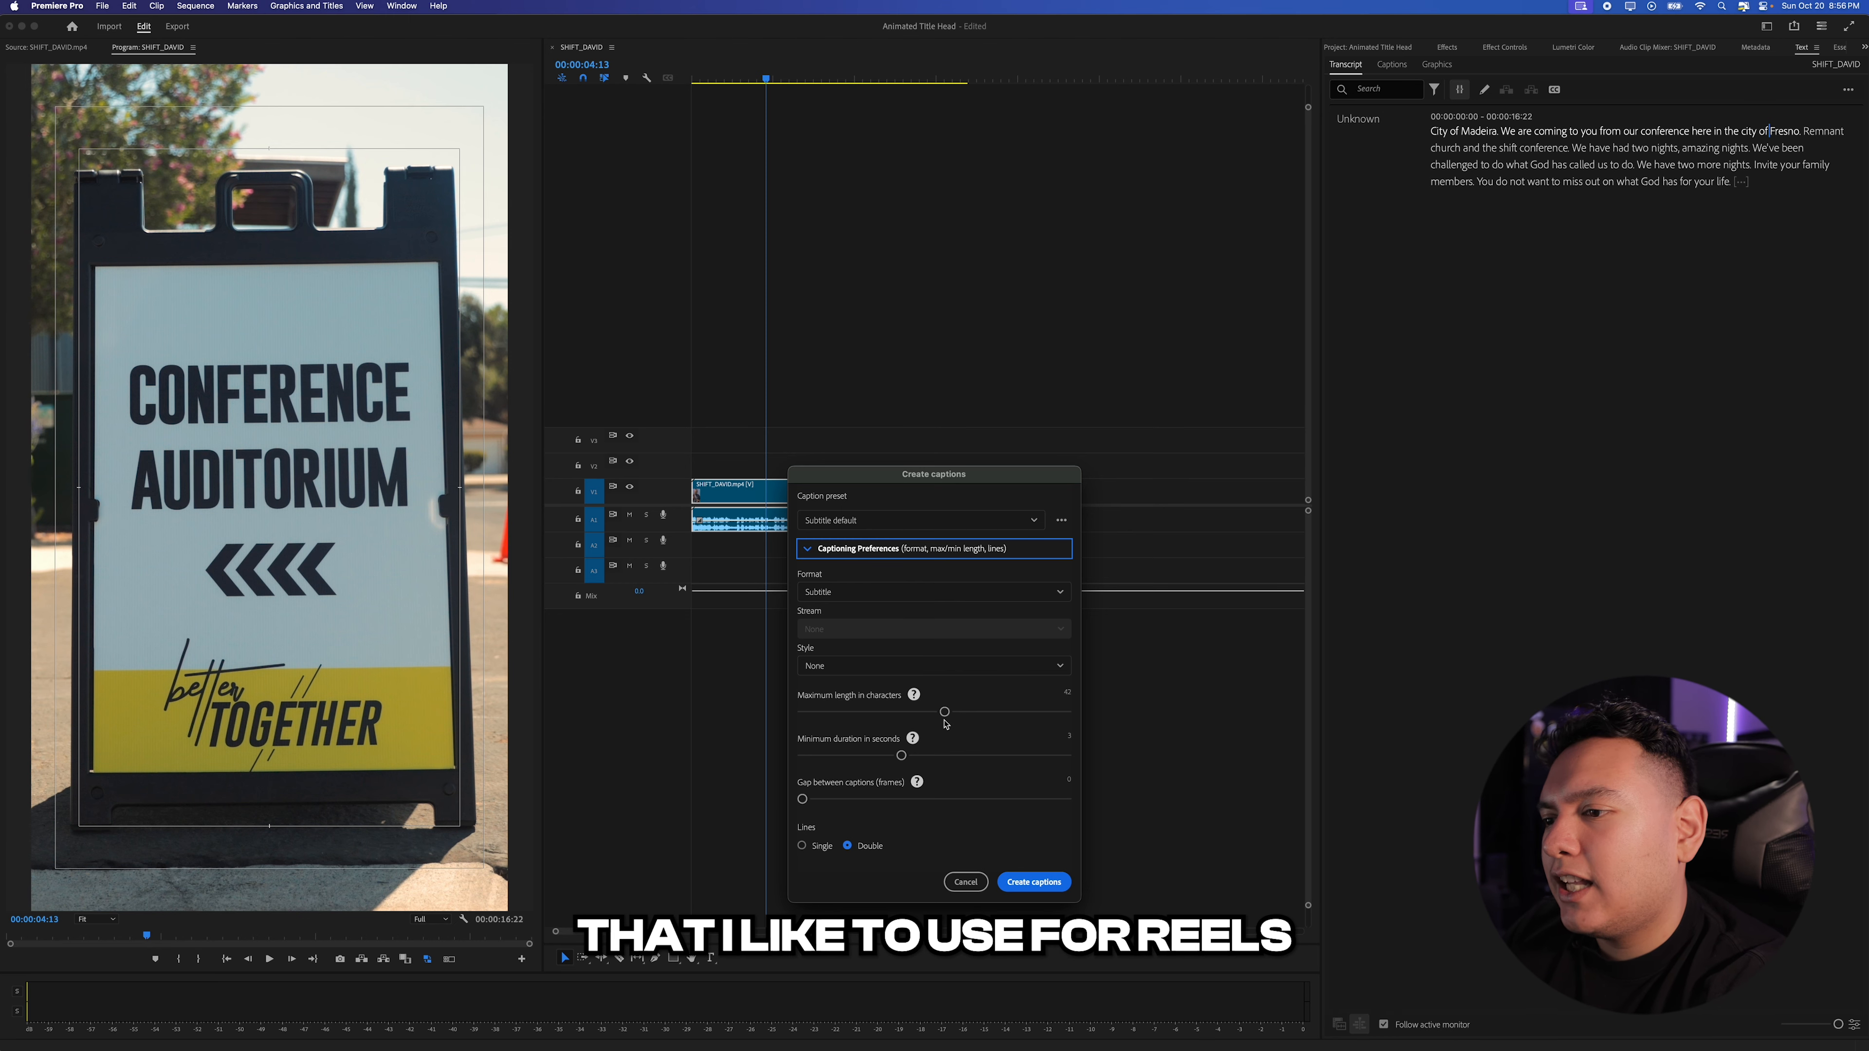
left_click_drag(942, 711, 930, 712)
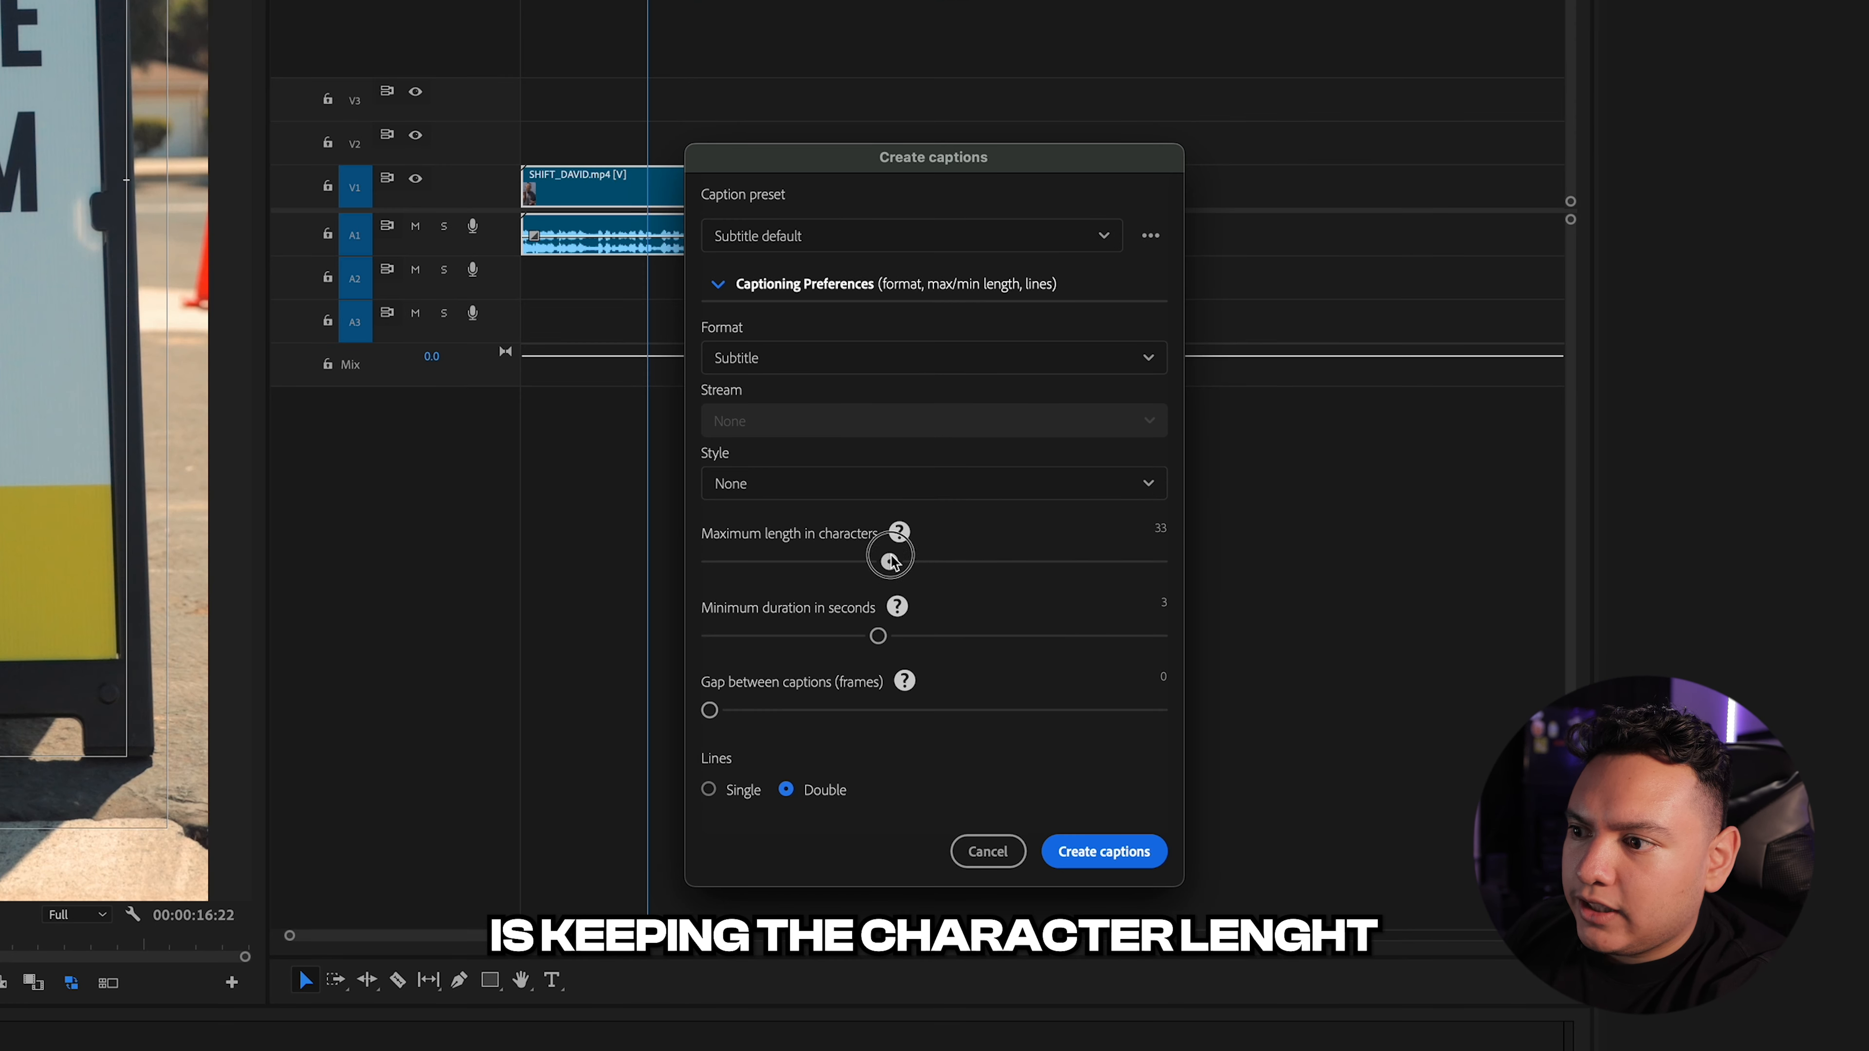
left_click_drag(831, 560, 825, 560)
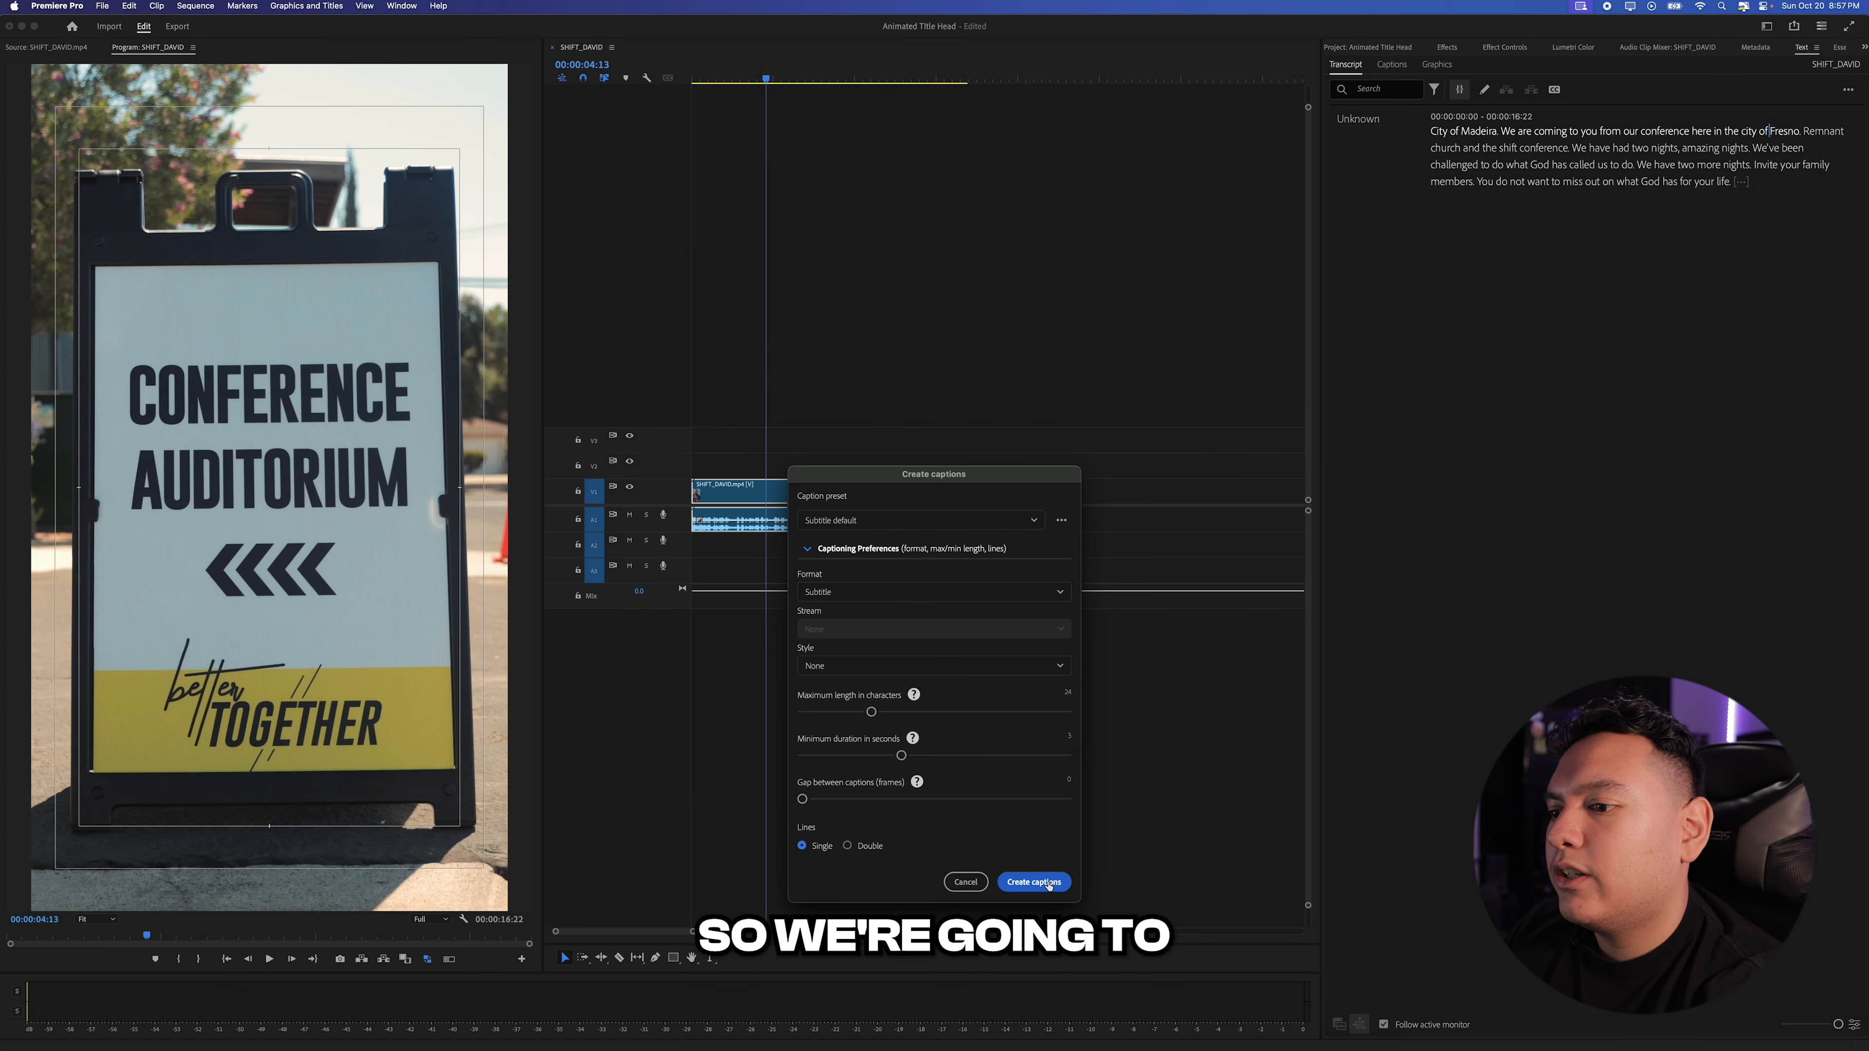
left_click(1073, 846)
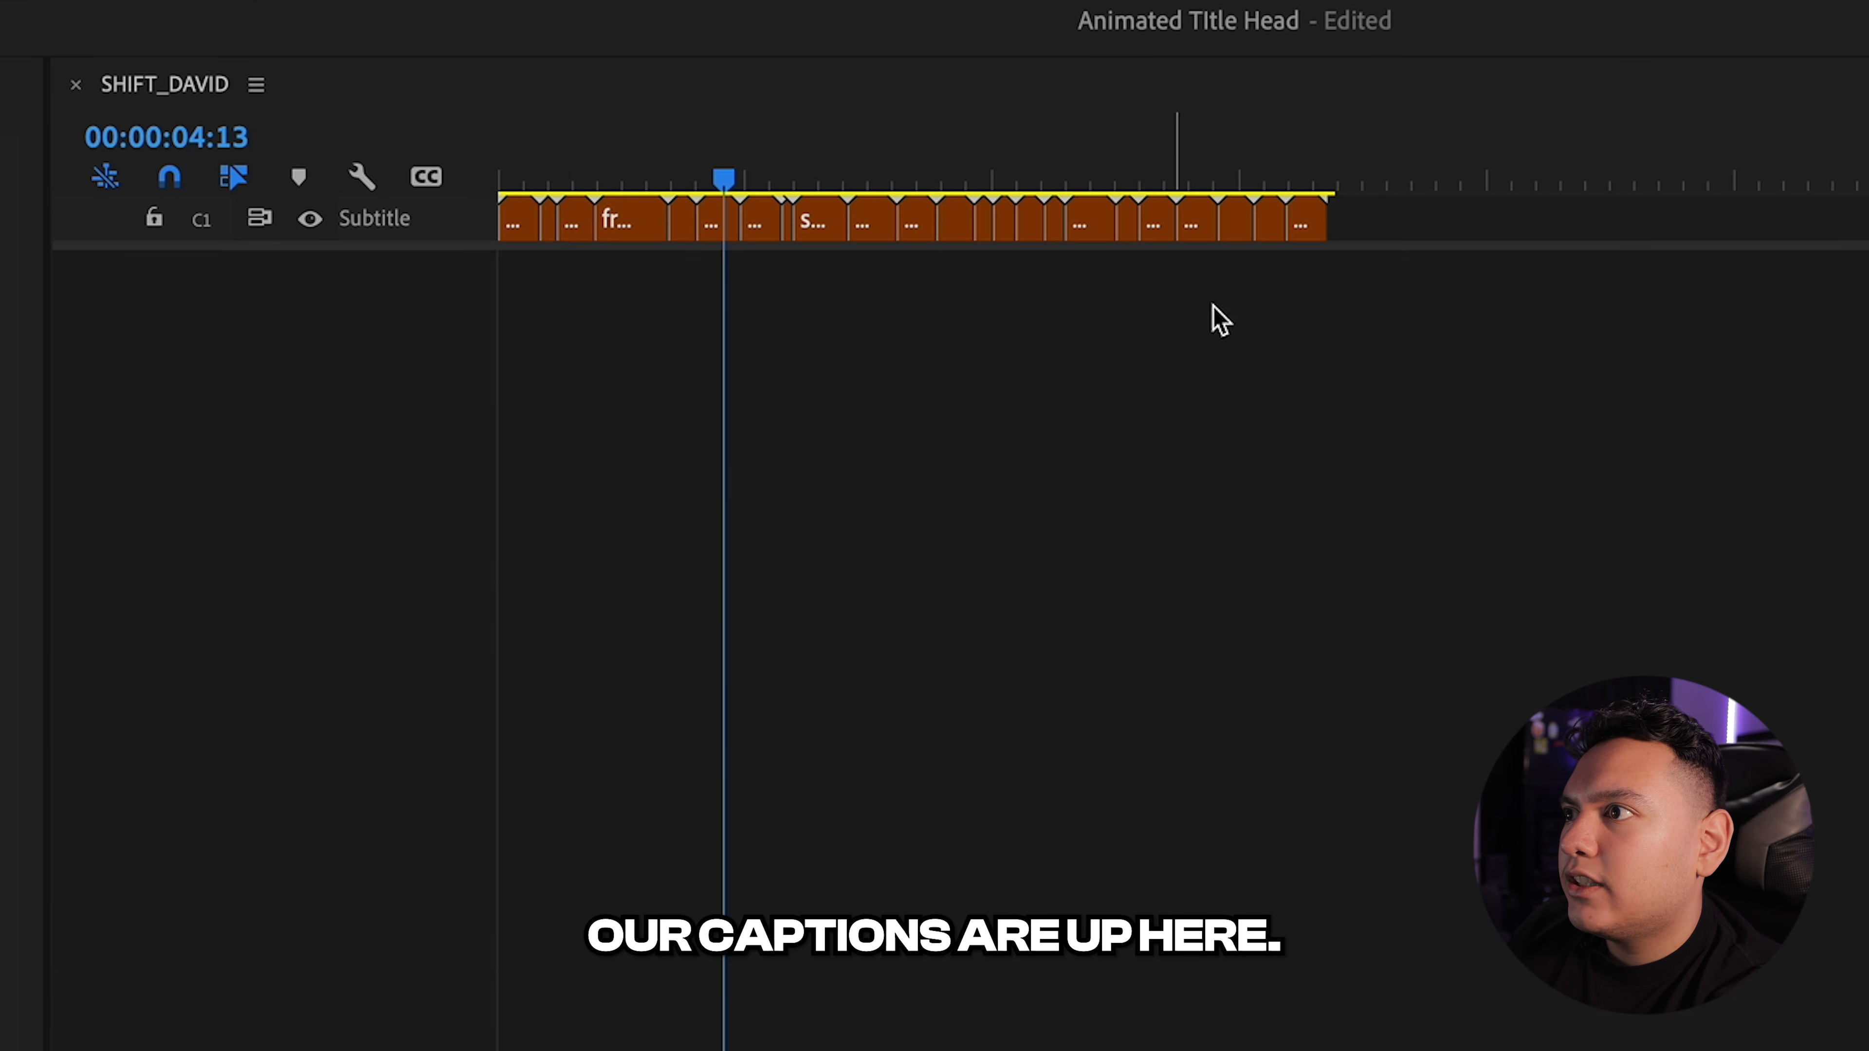
Correct the spelling in the first caption so it reads "City of Madera".
left_click_drag(723, 179, 512, 200)
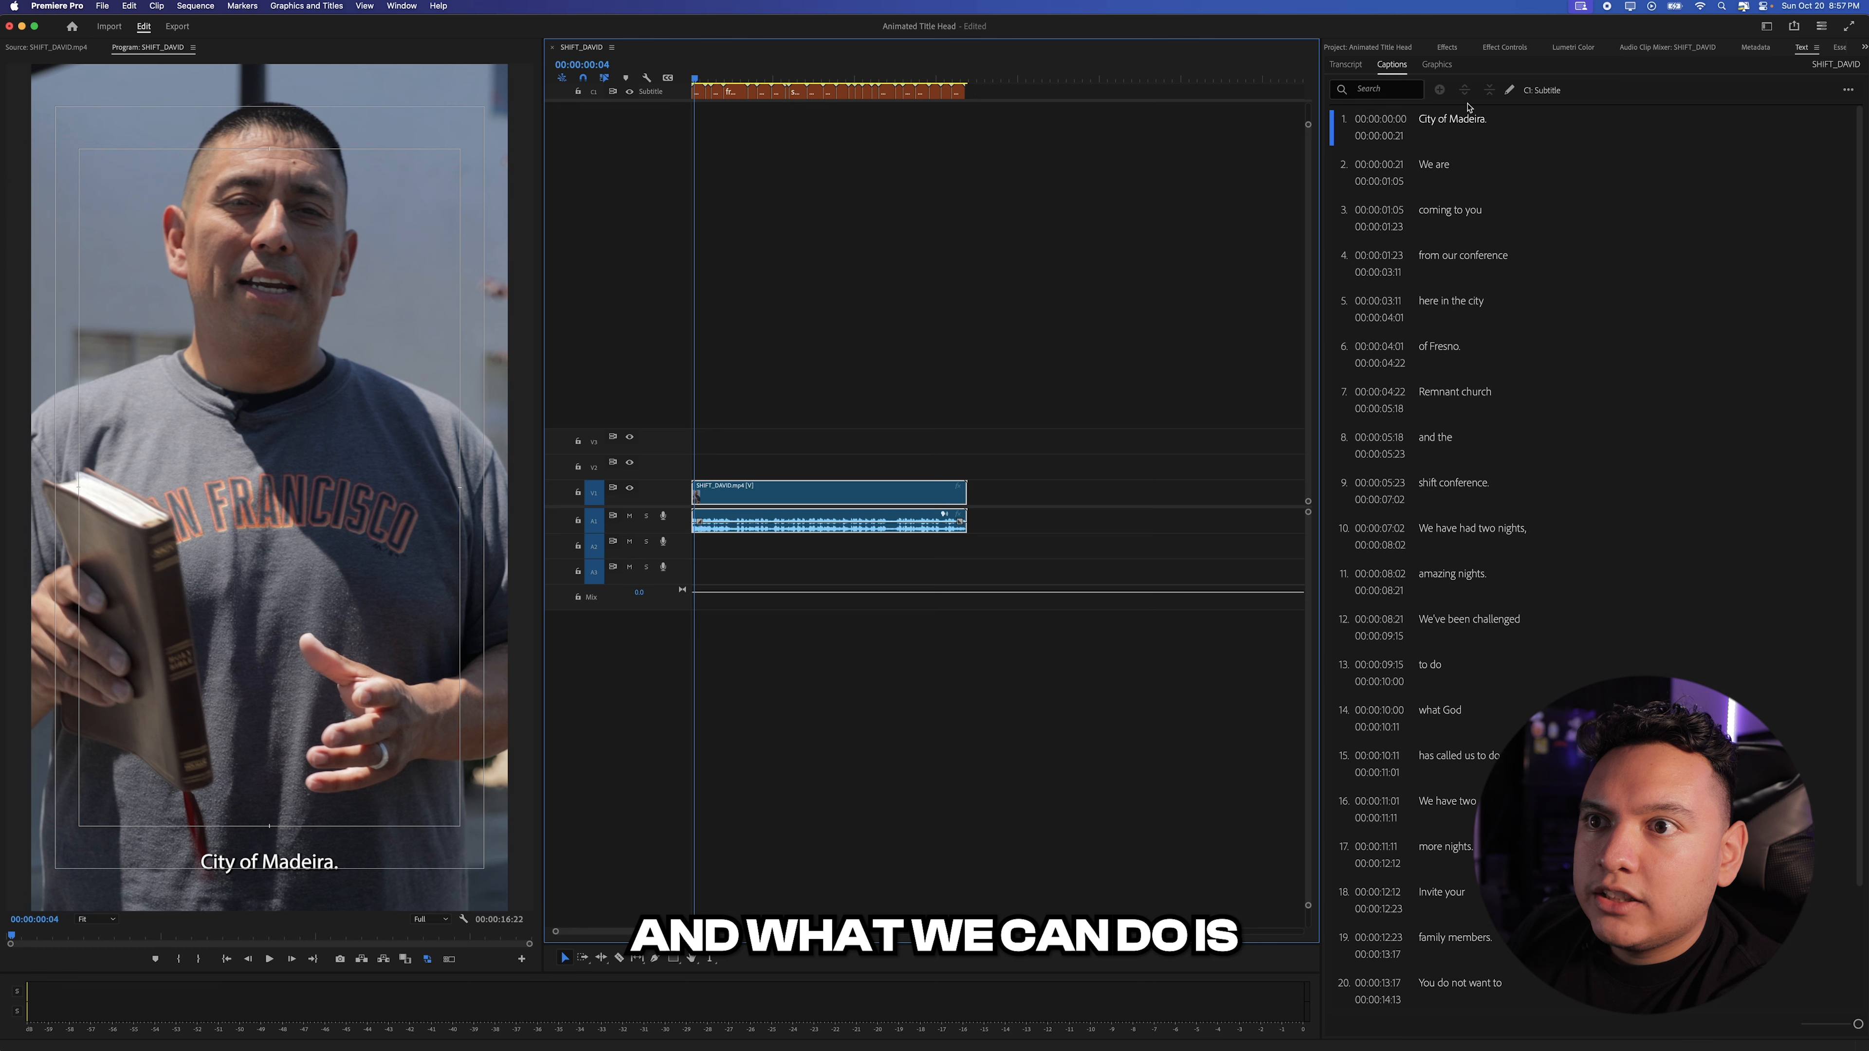
double_click(1466, 120)
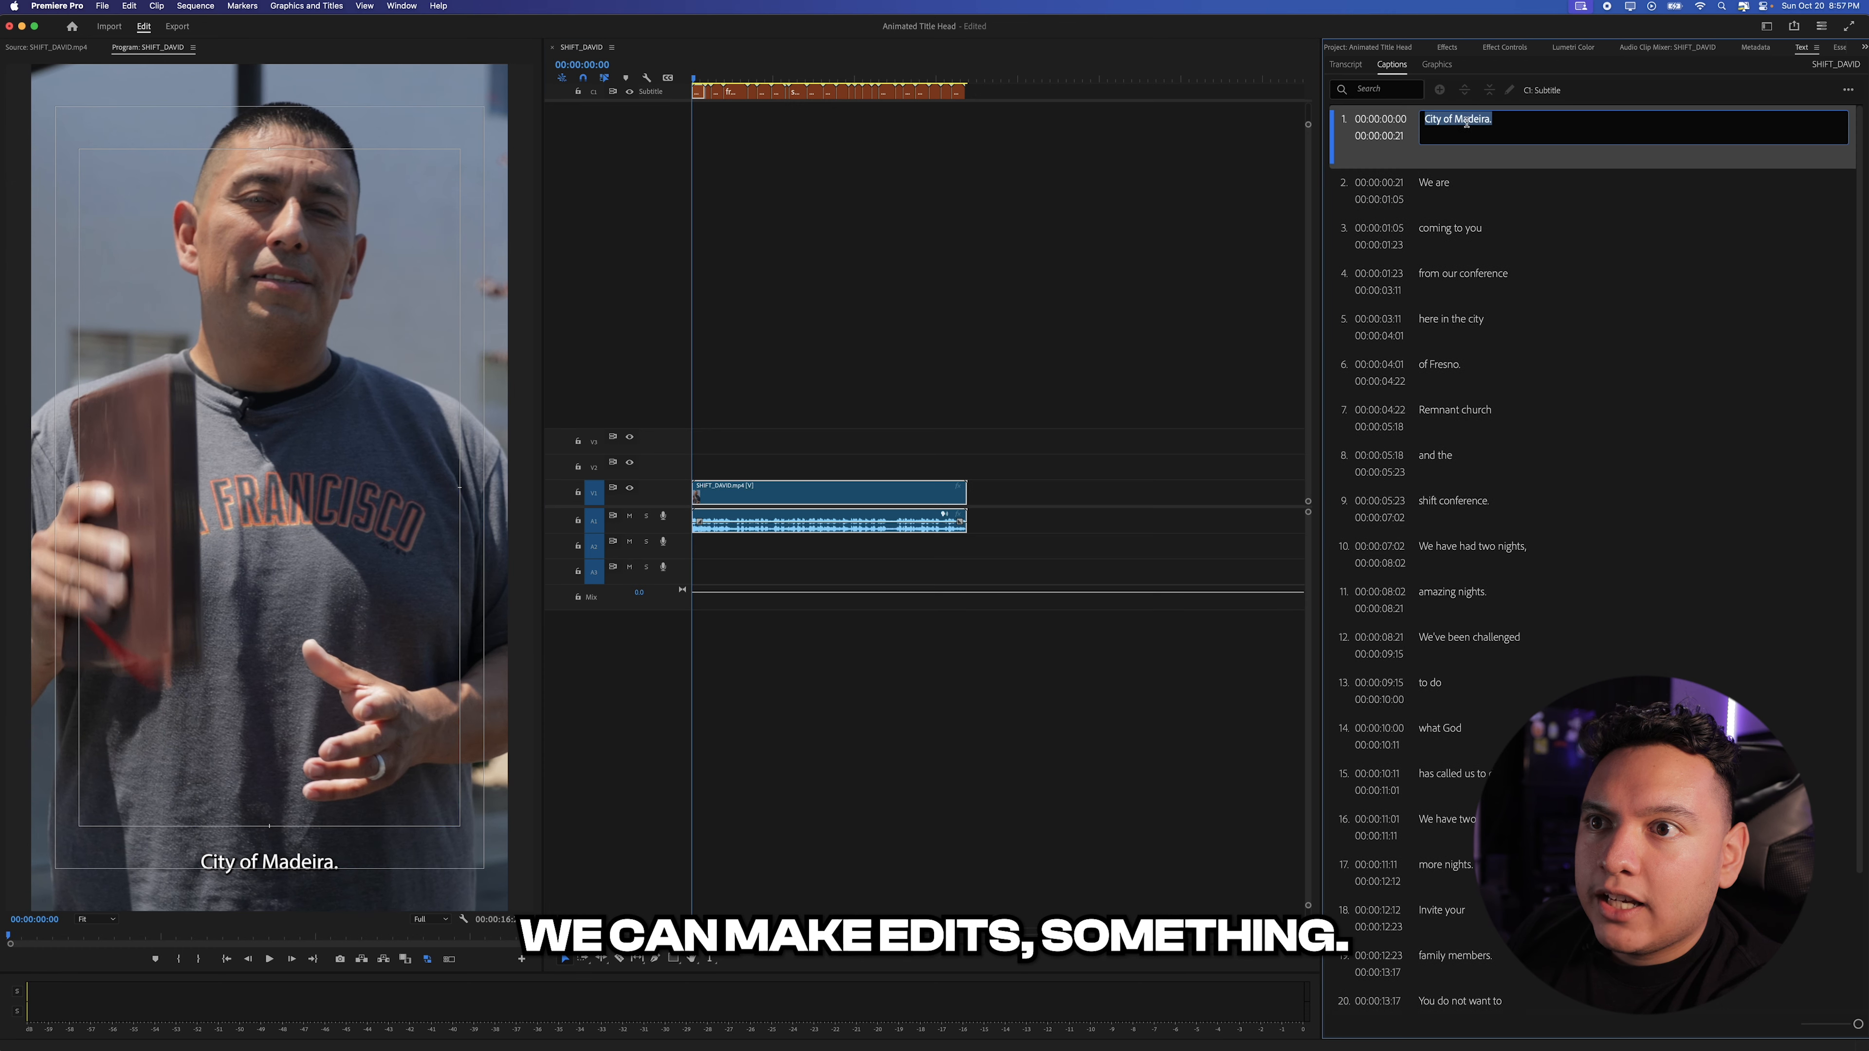
type("Madera")
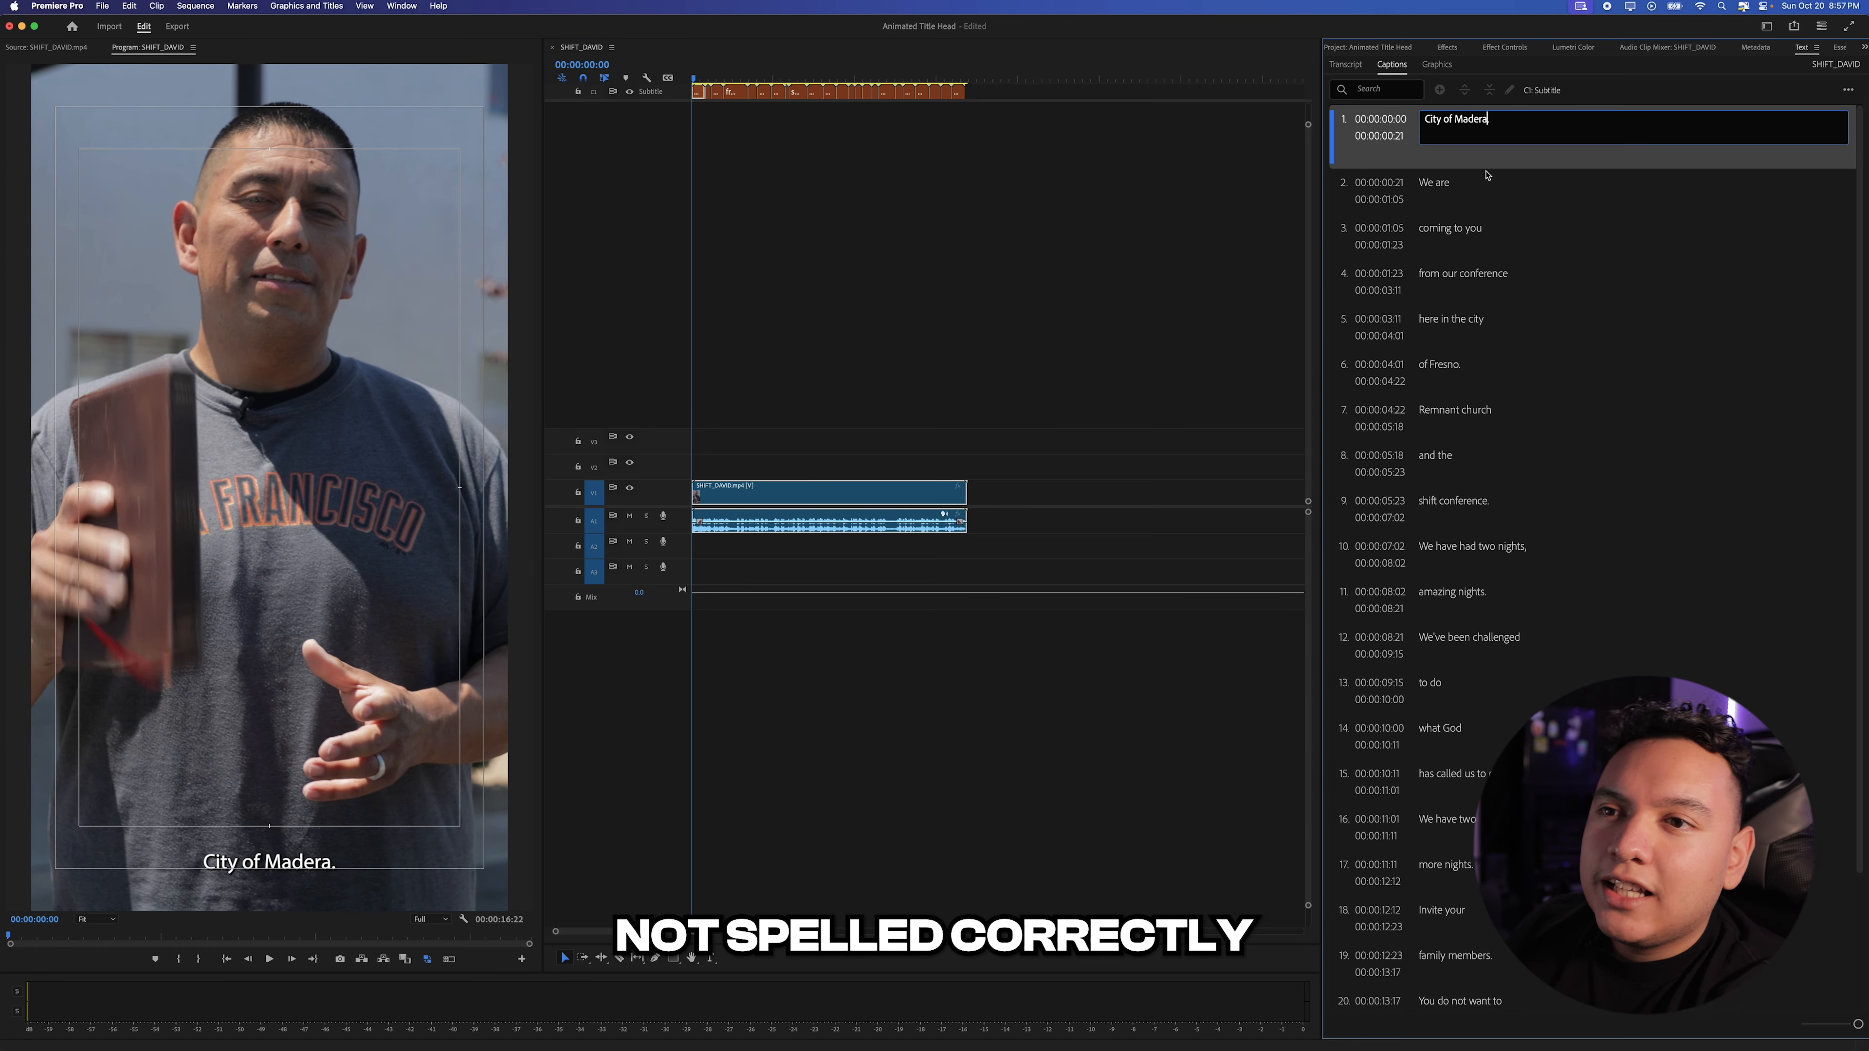
left_click(1385, 174)
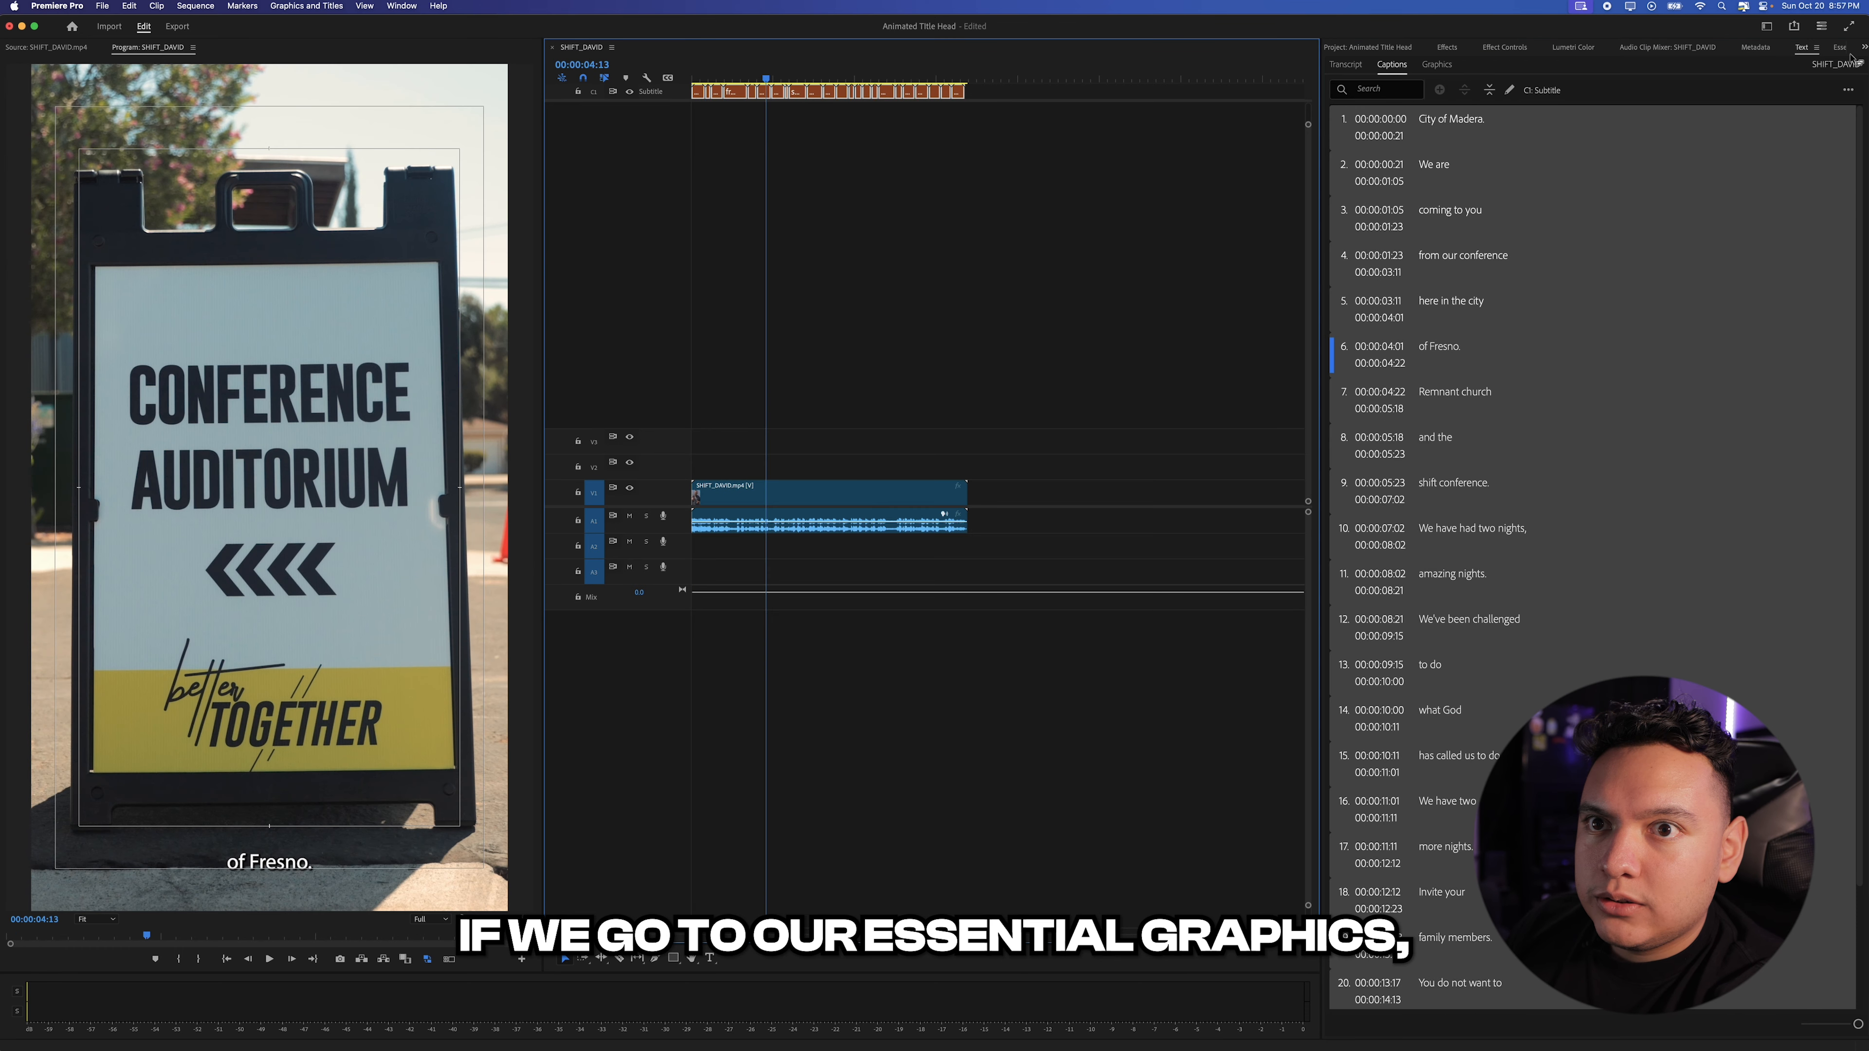
Open the selected captions for editing in Essential Graphics and raise them to a vertical position of -534.
left_click(1862, 49)
left_click(1812, 156)
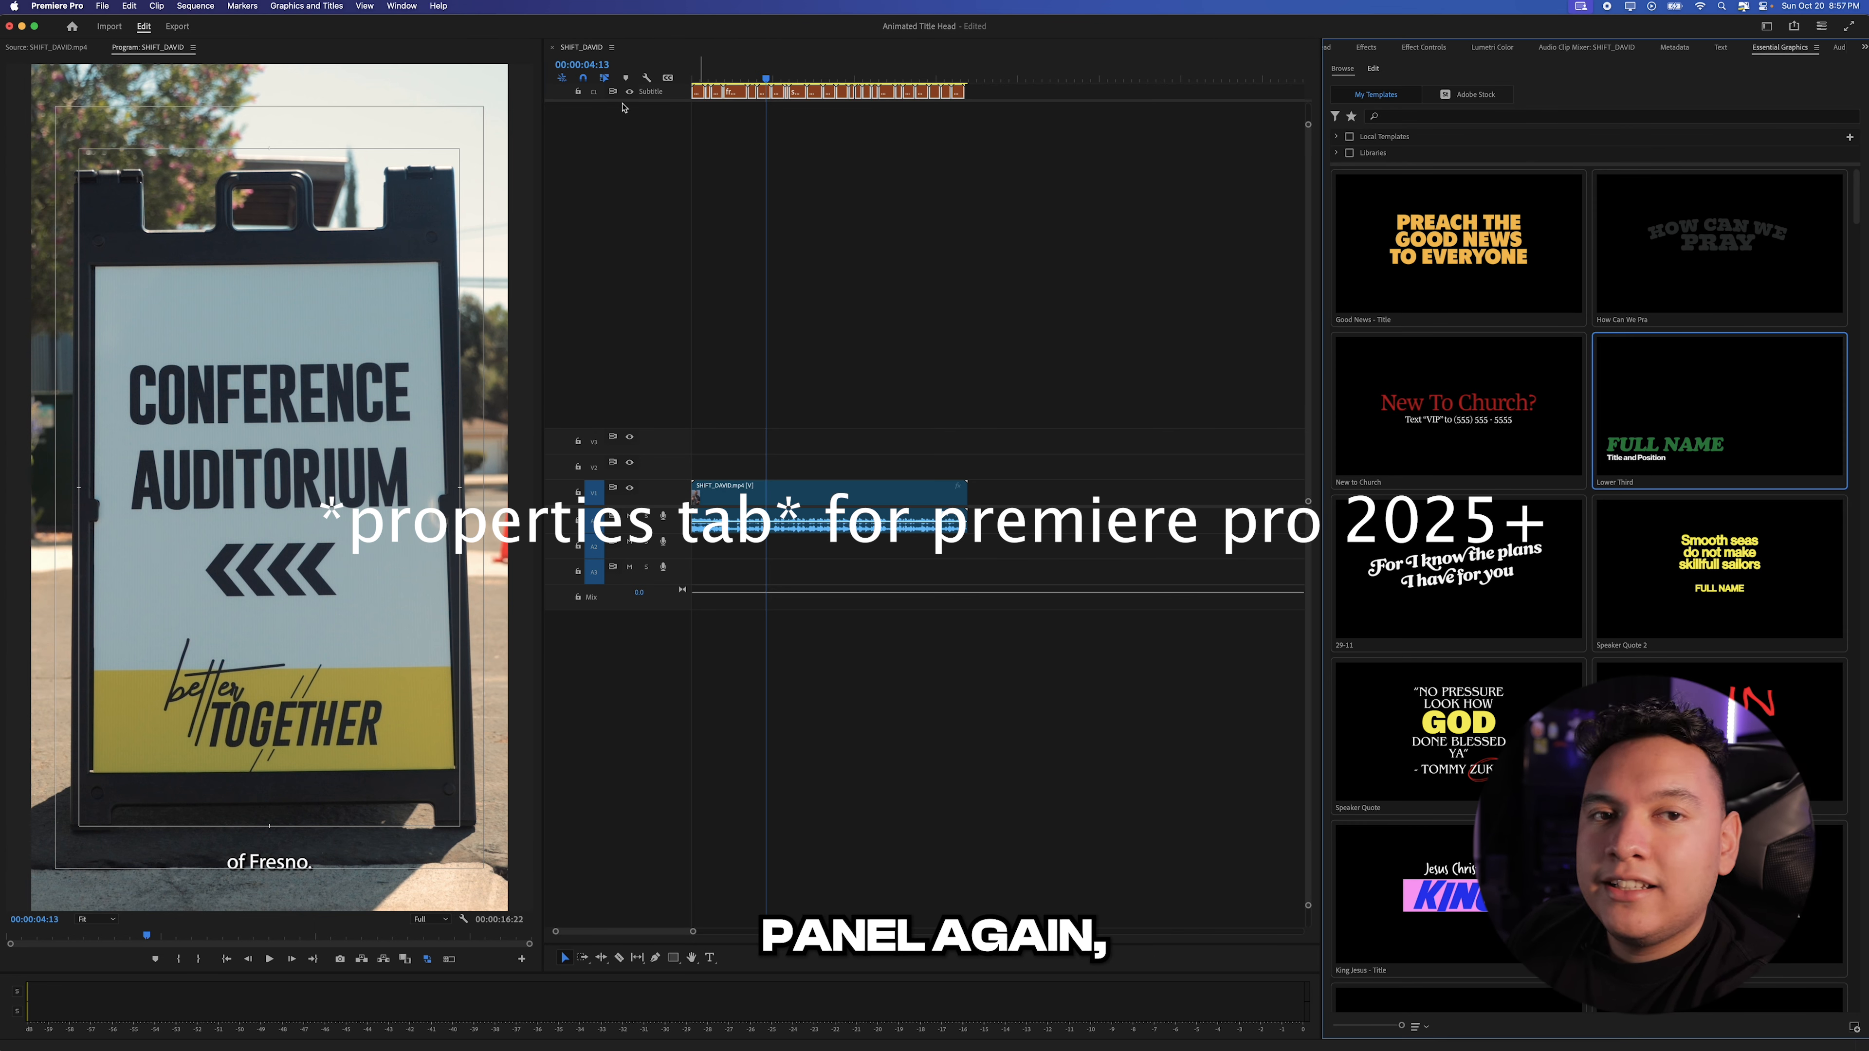
left_click(400, 6)
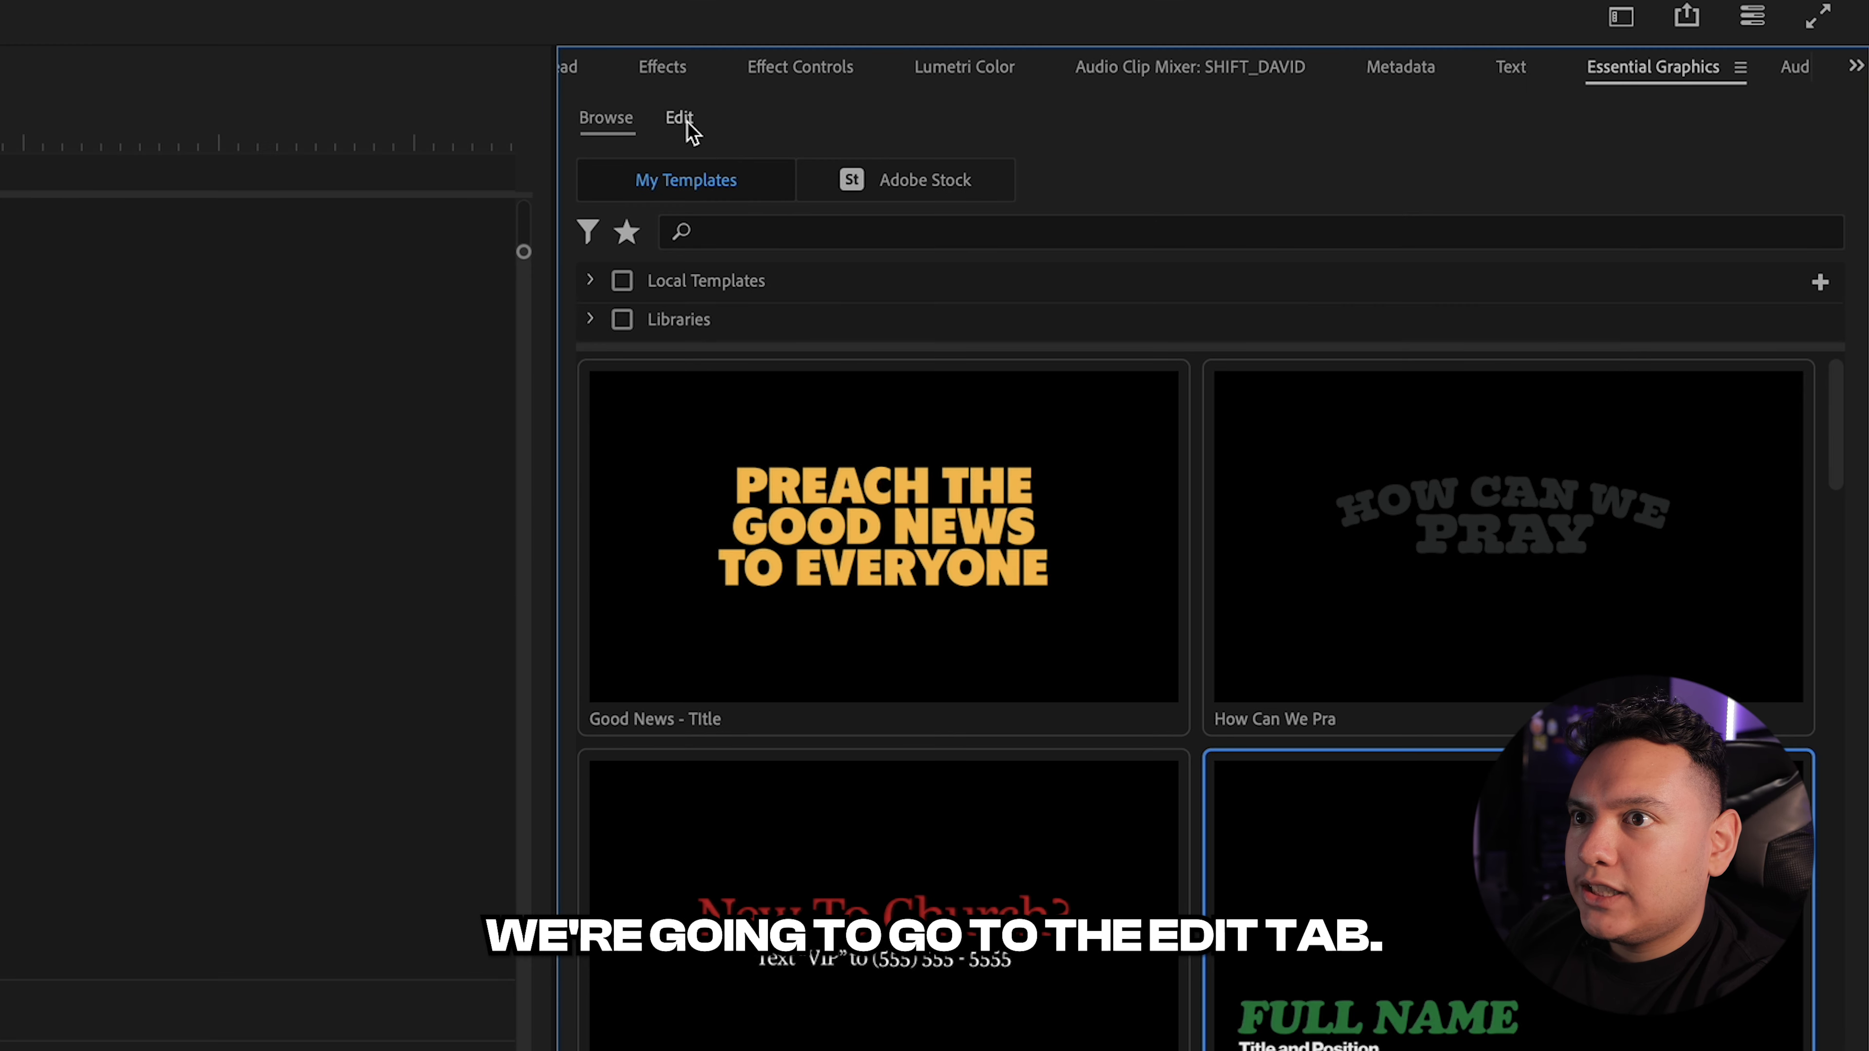
left_click(689, 122)
left_click_drag(1043, 171, 635, 60)
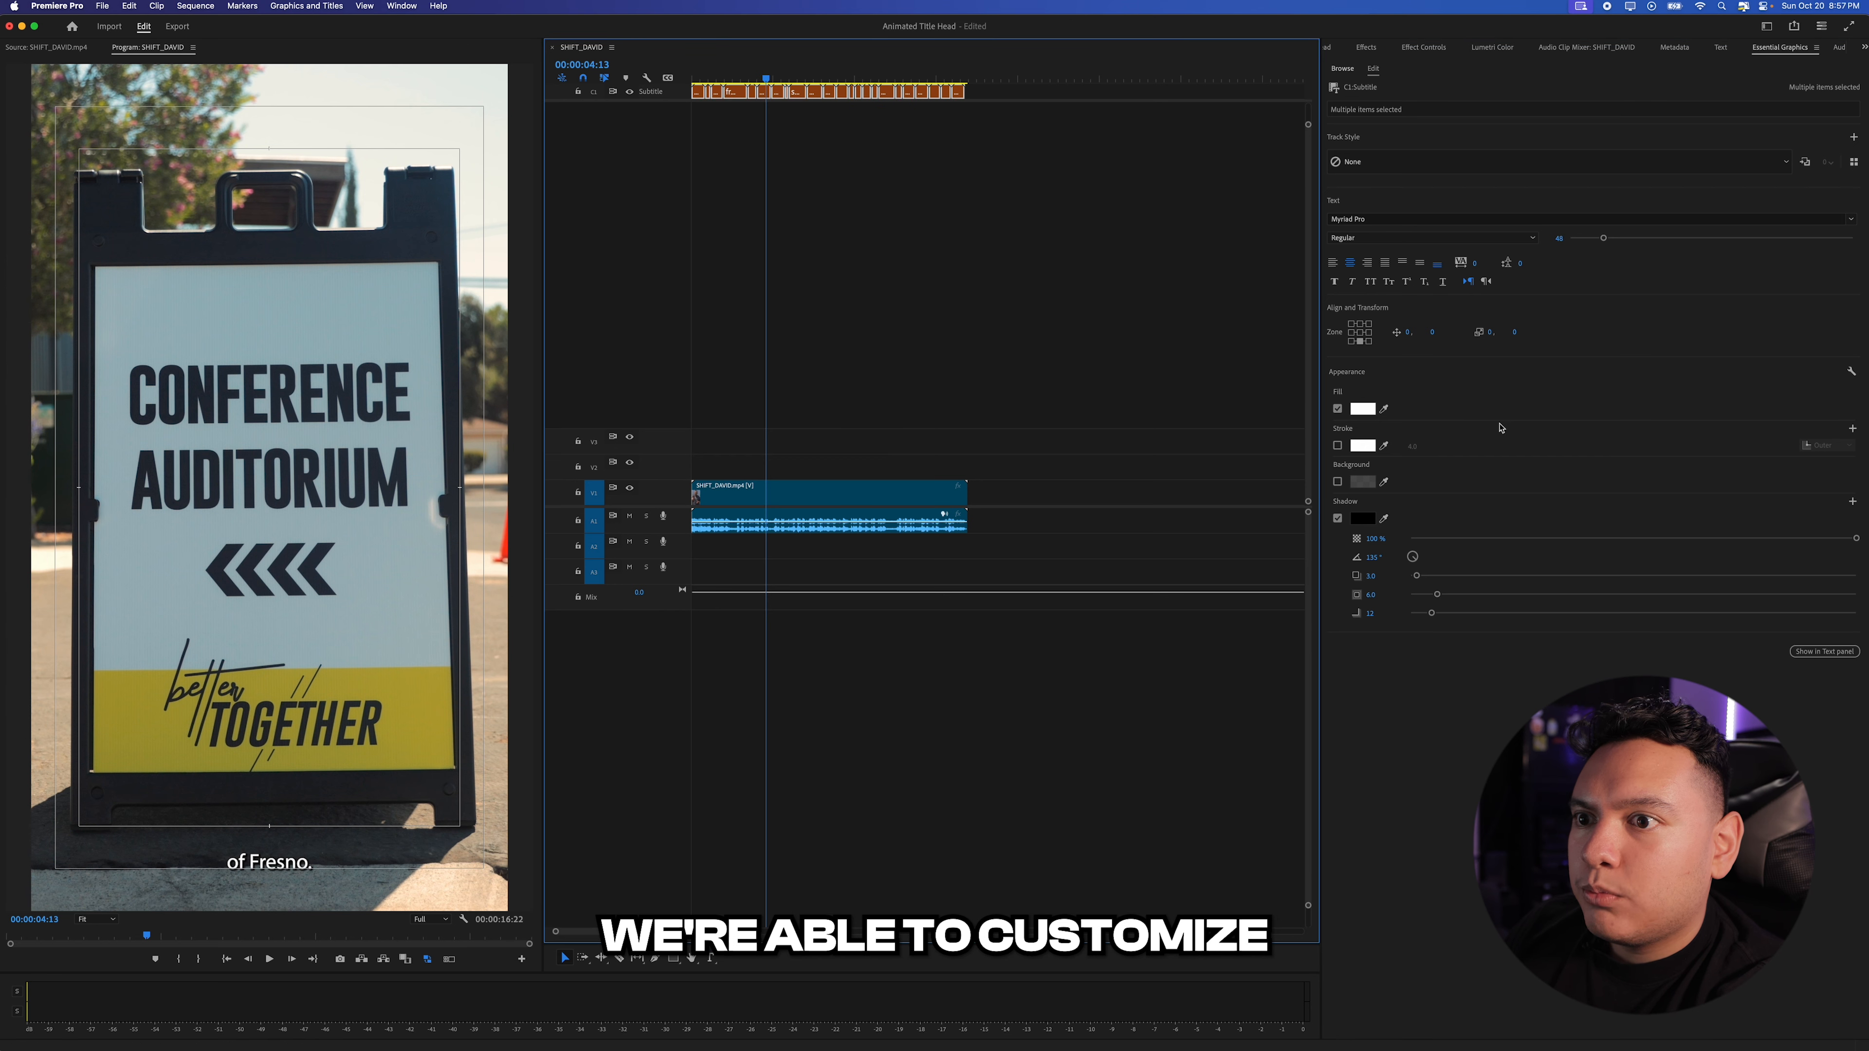
left_click(1604, 240)
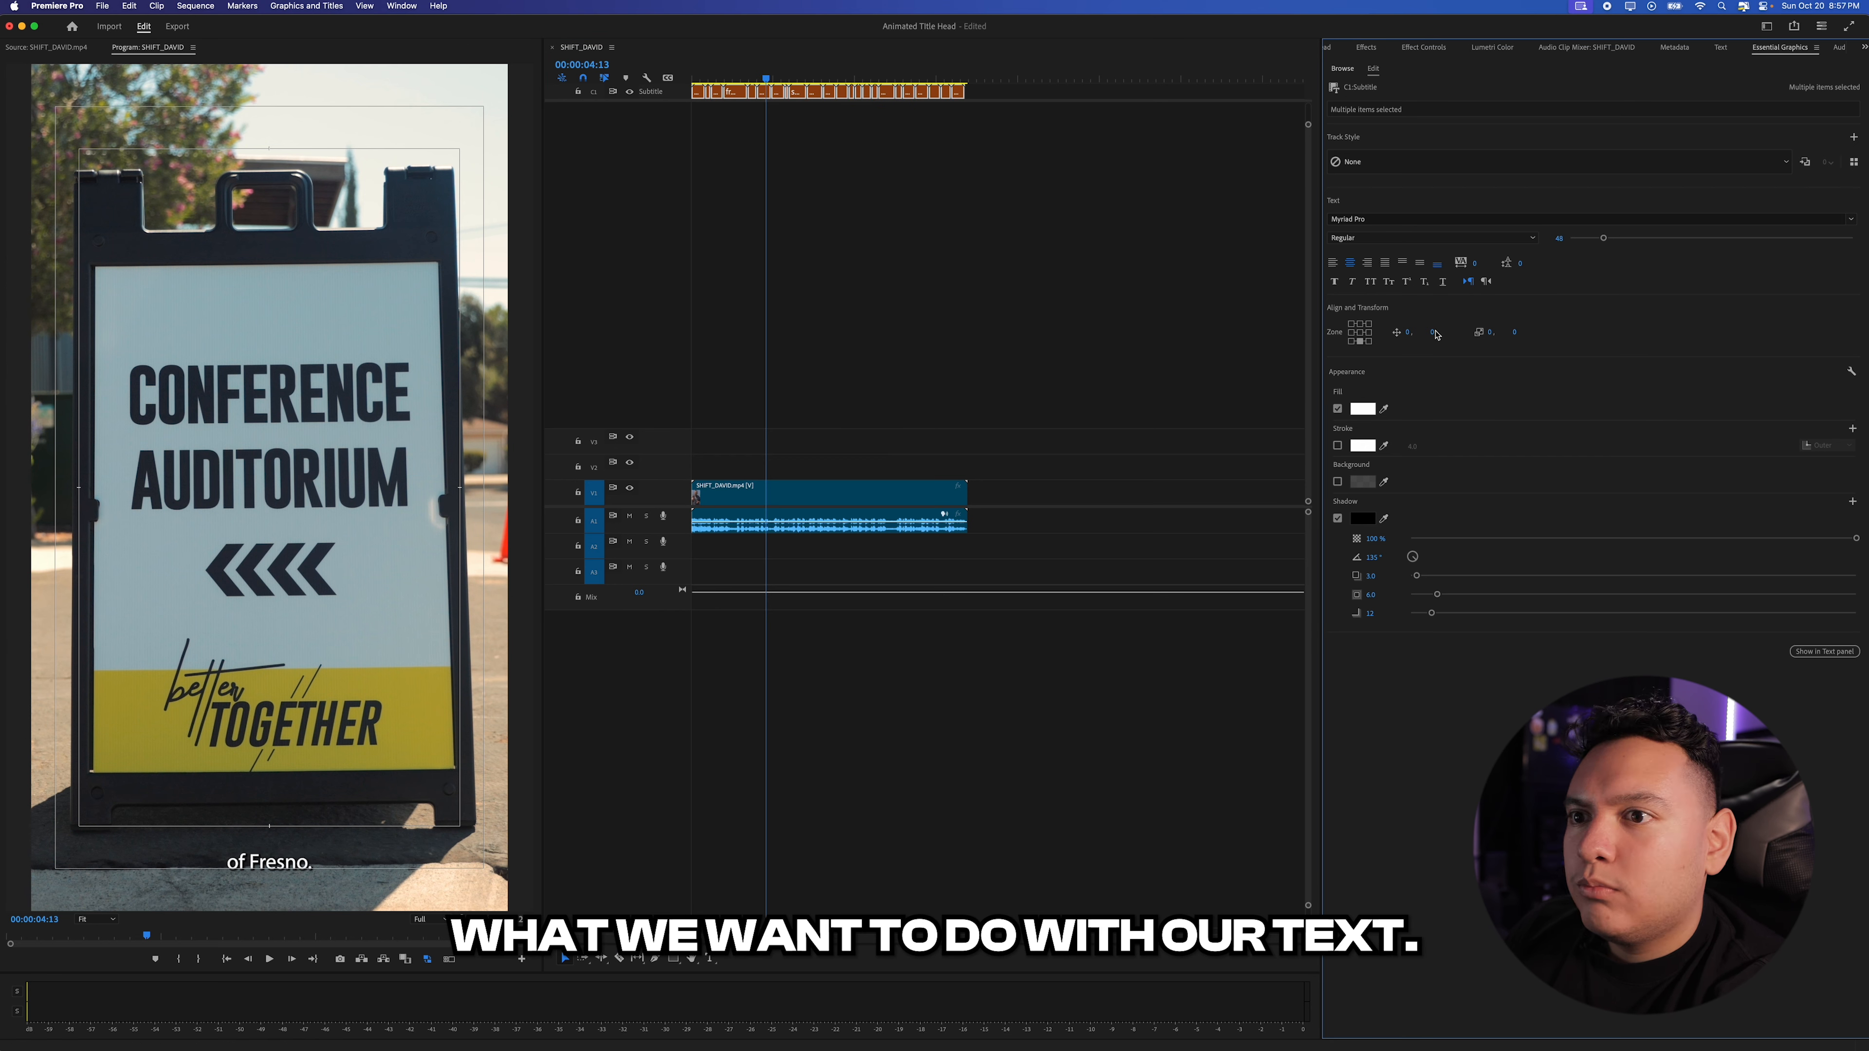
left_click_drag(1300, 301, 1295, 301)
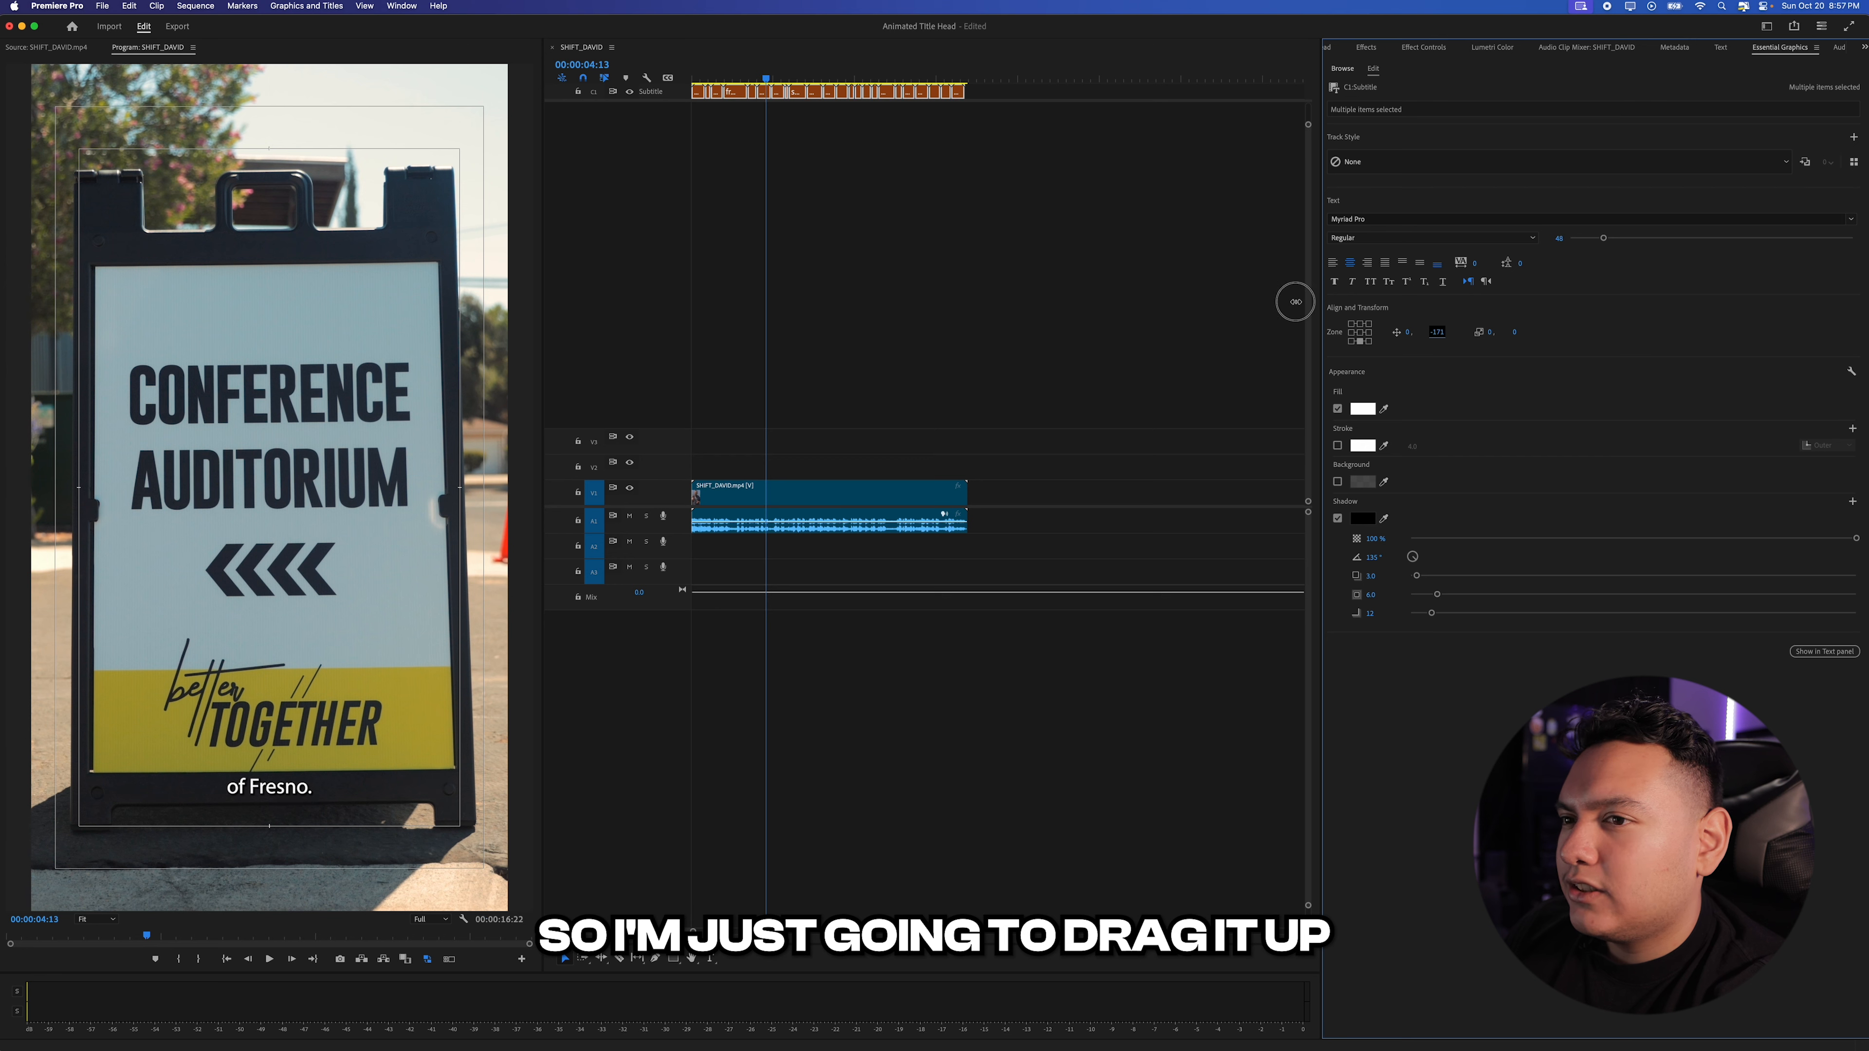
left_click_drag(1071, 292, 1061, 296)
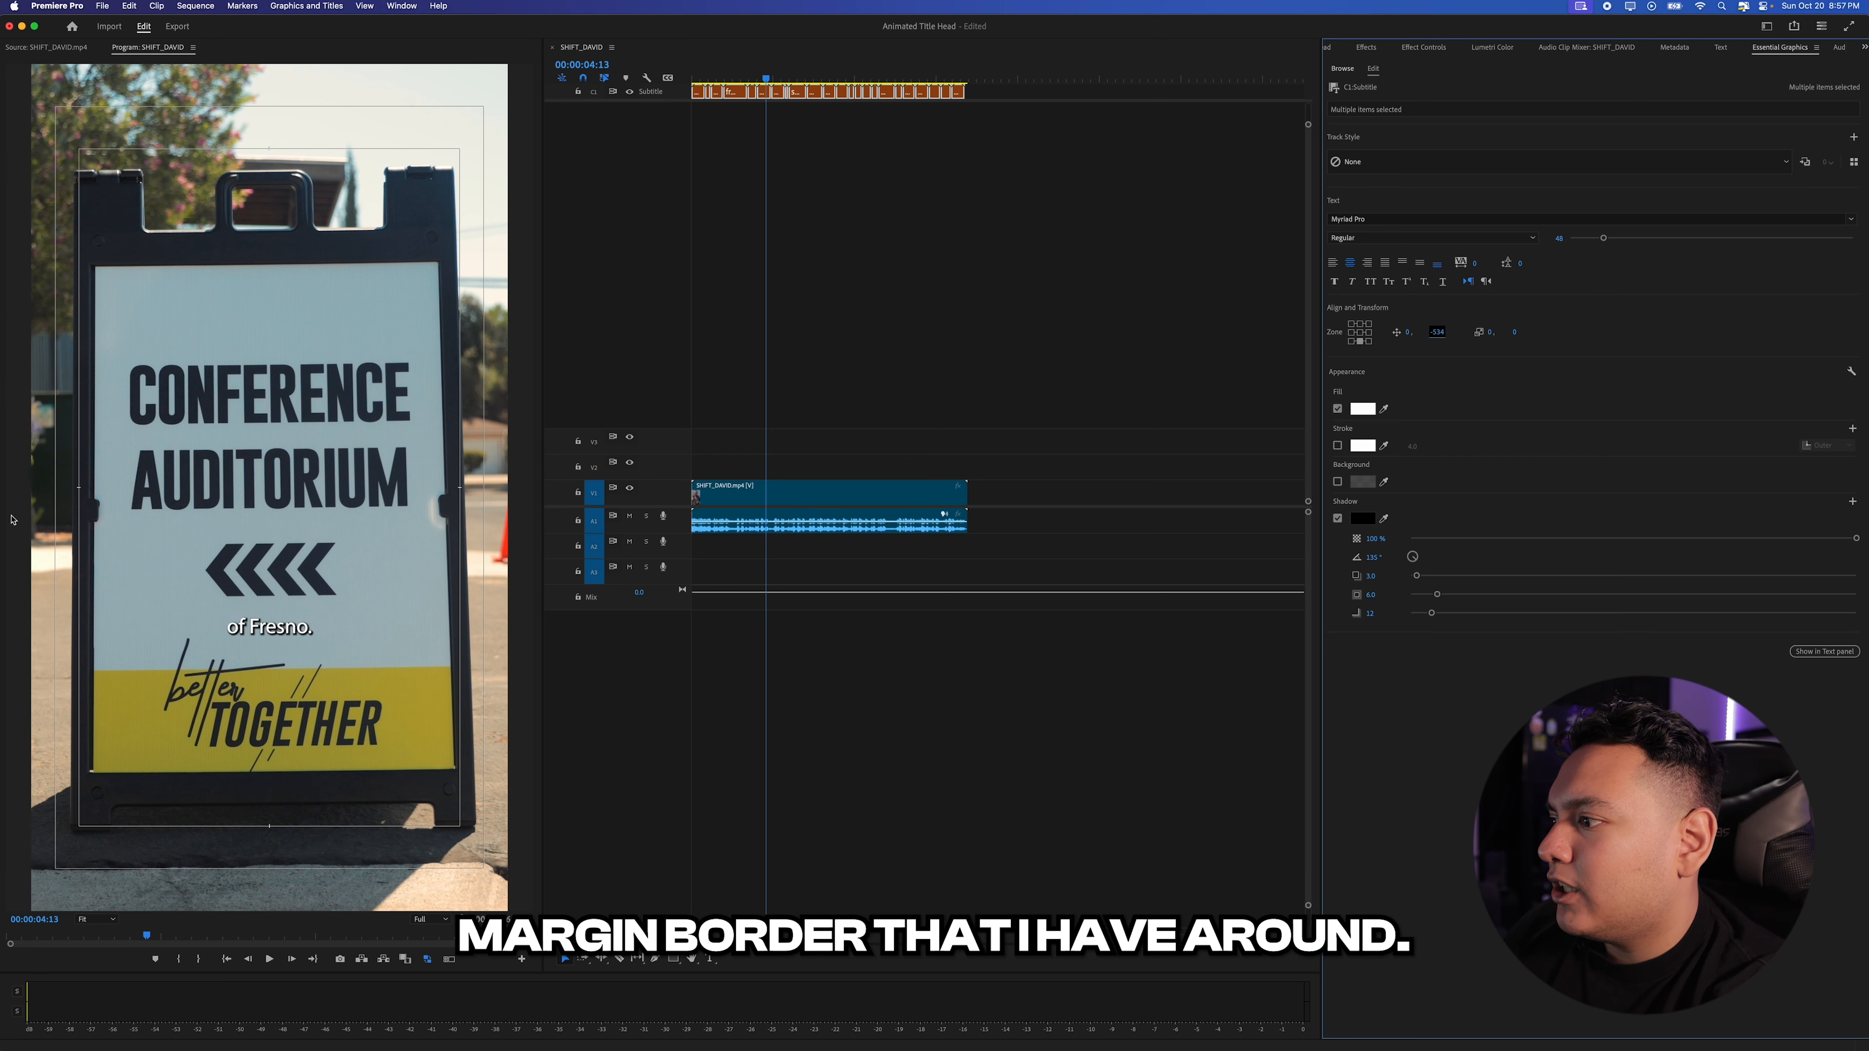
Switch the program monitor's Safe Margins overlay off and on again.
scroll(345, 556, "down", 1)
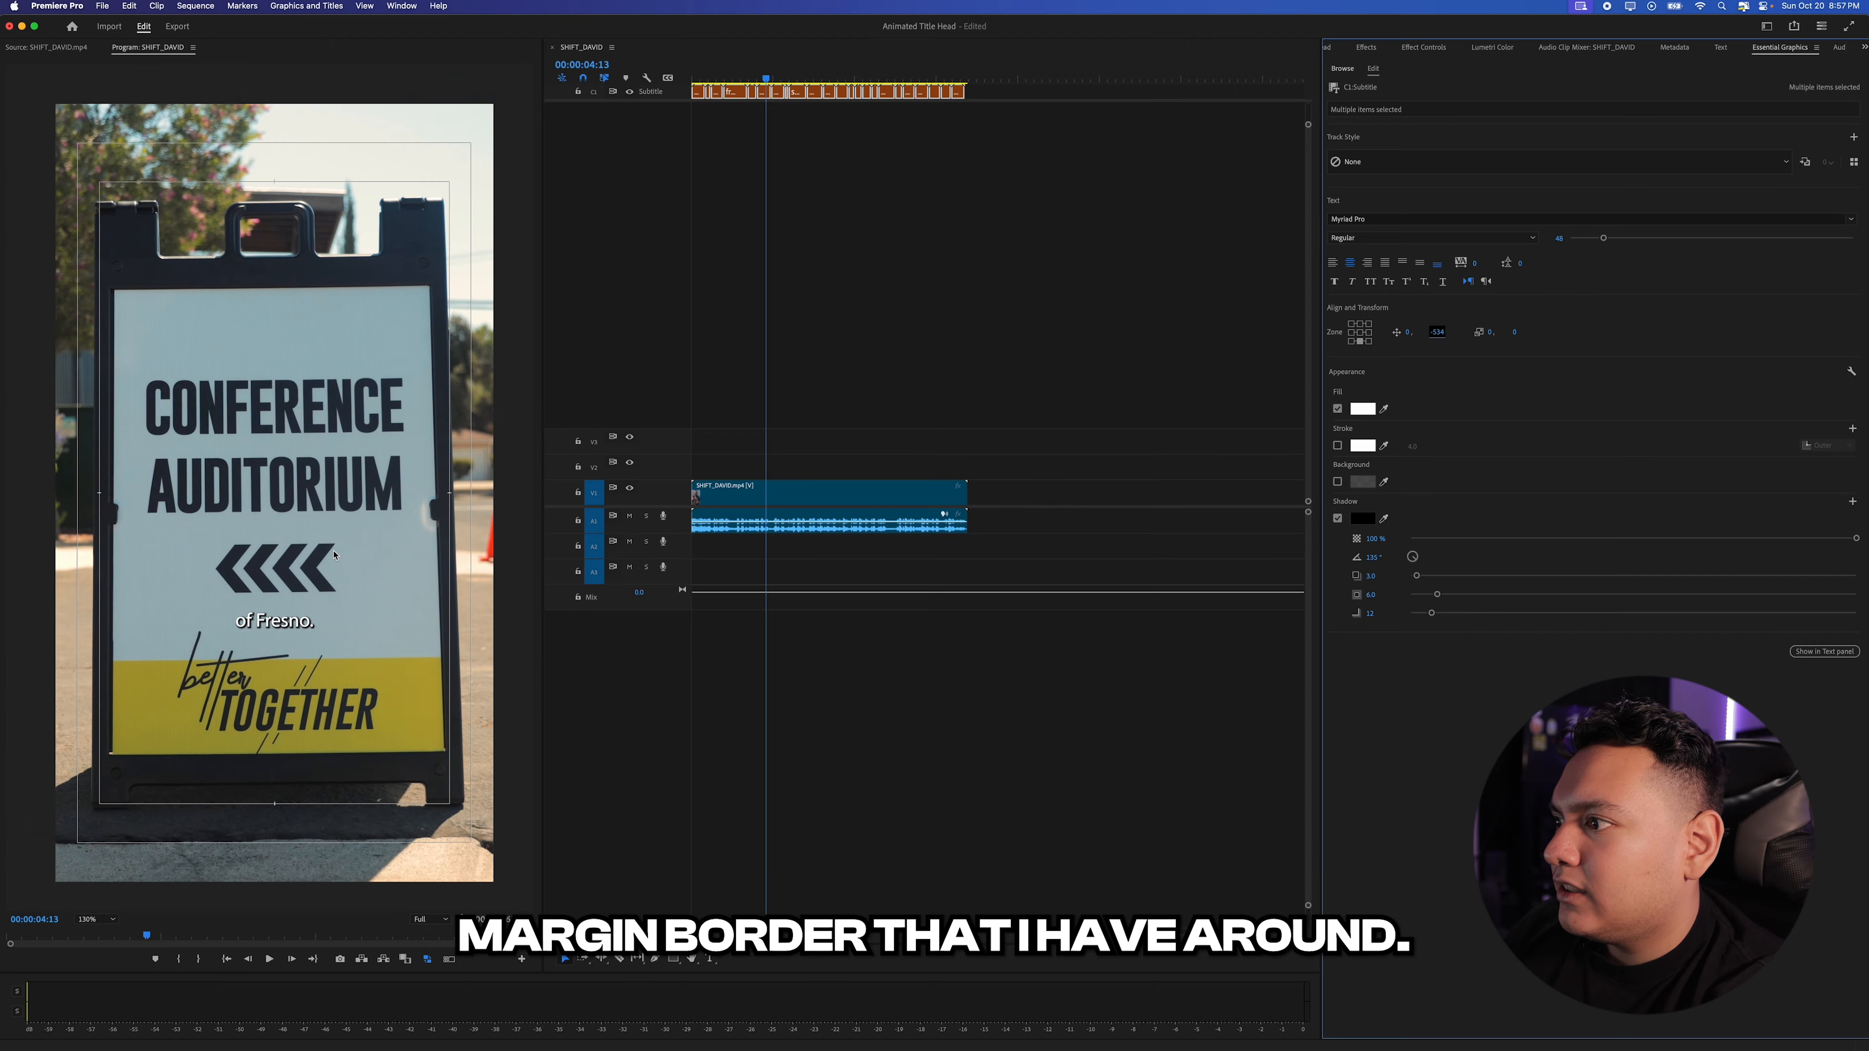
right_click(306, 557)
left_click(349, 814)
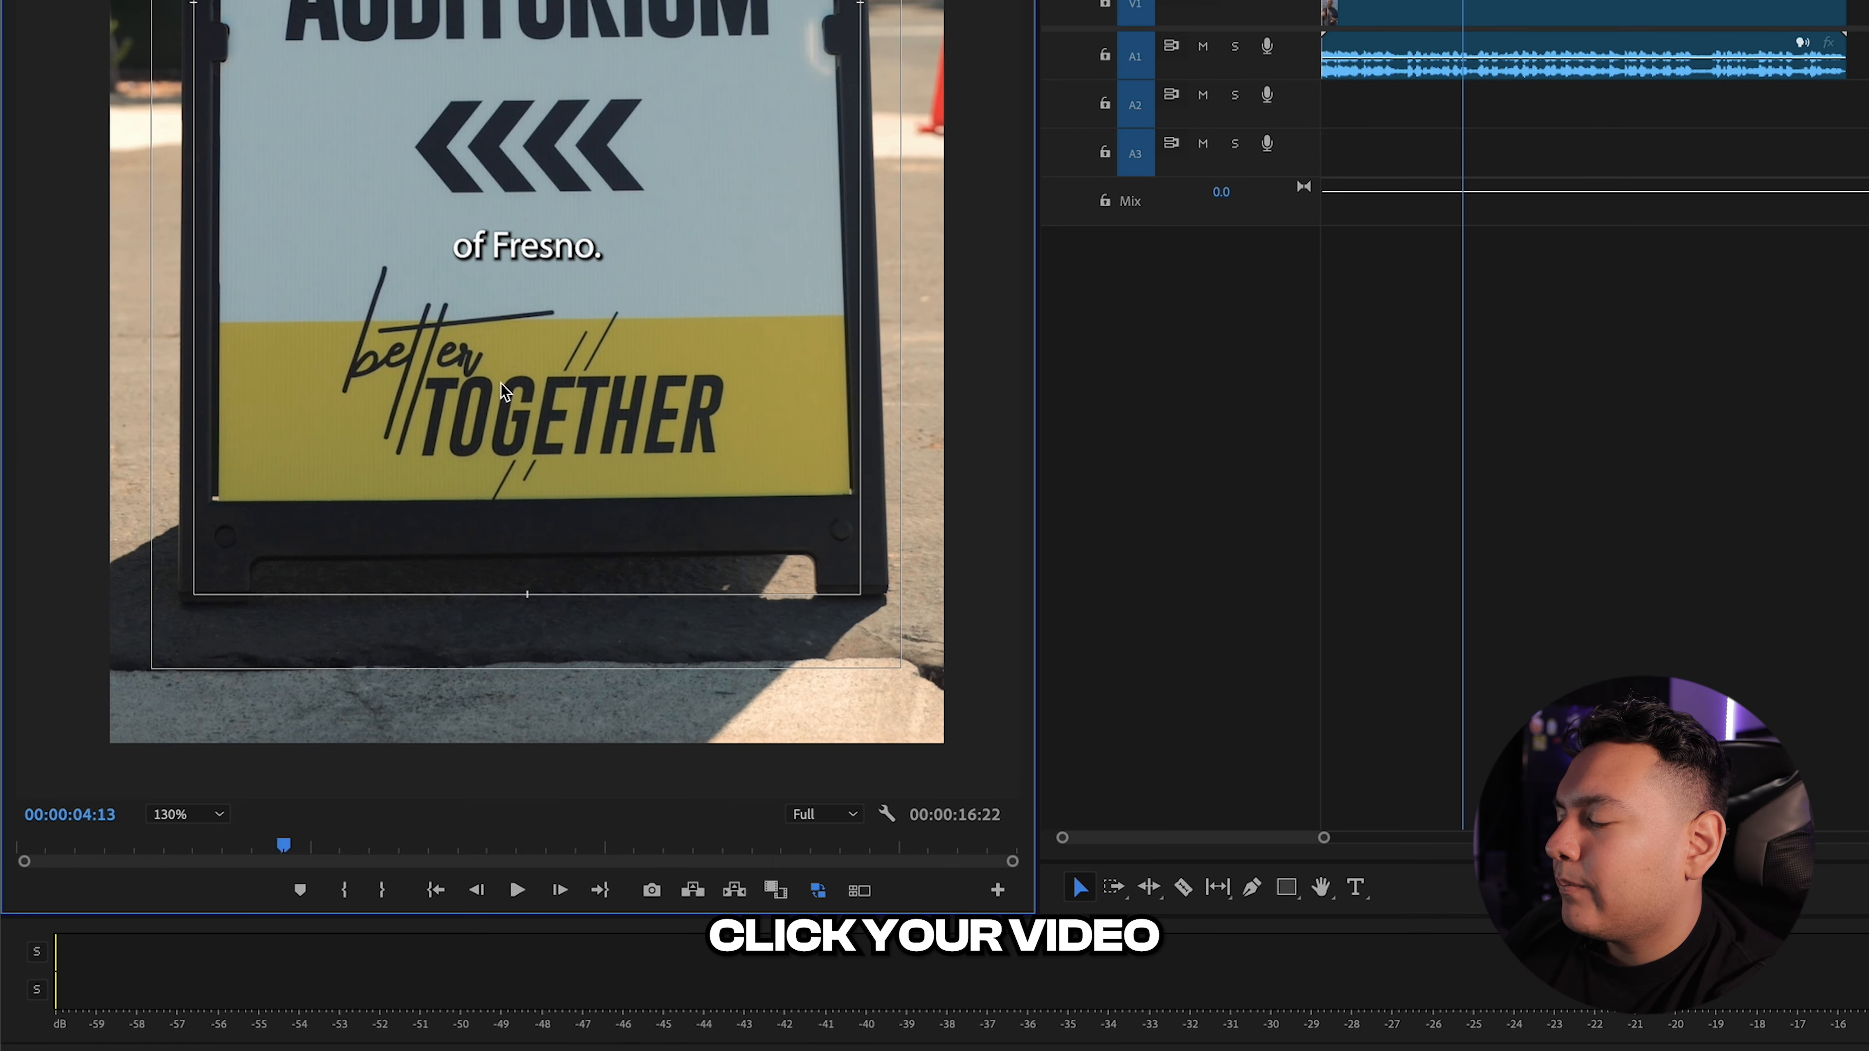
right_click(489, 399)
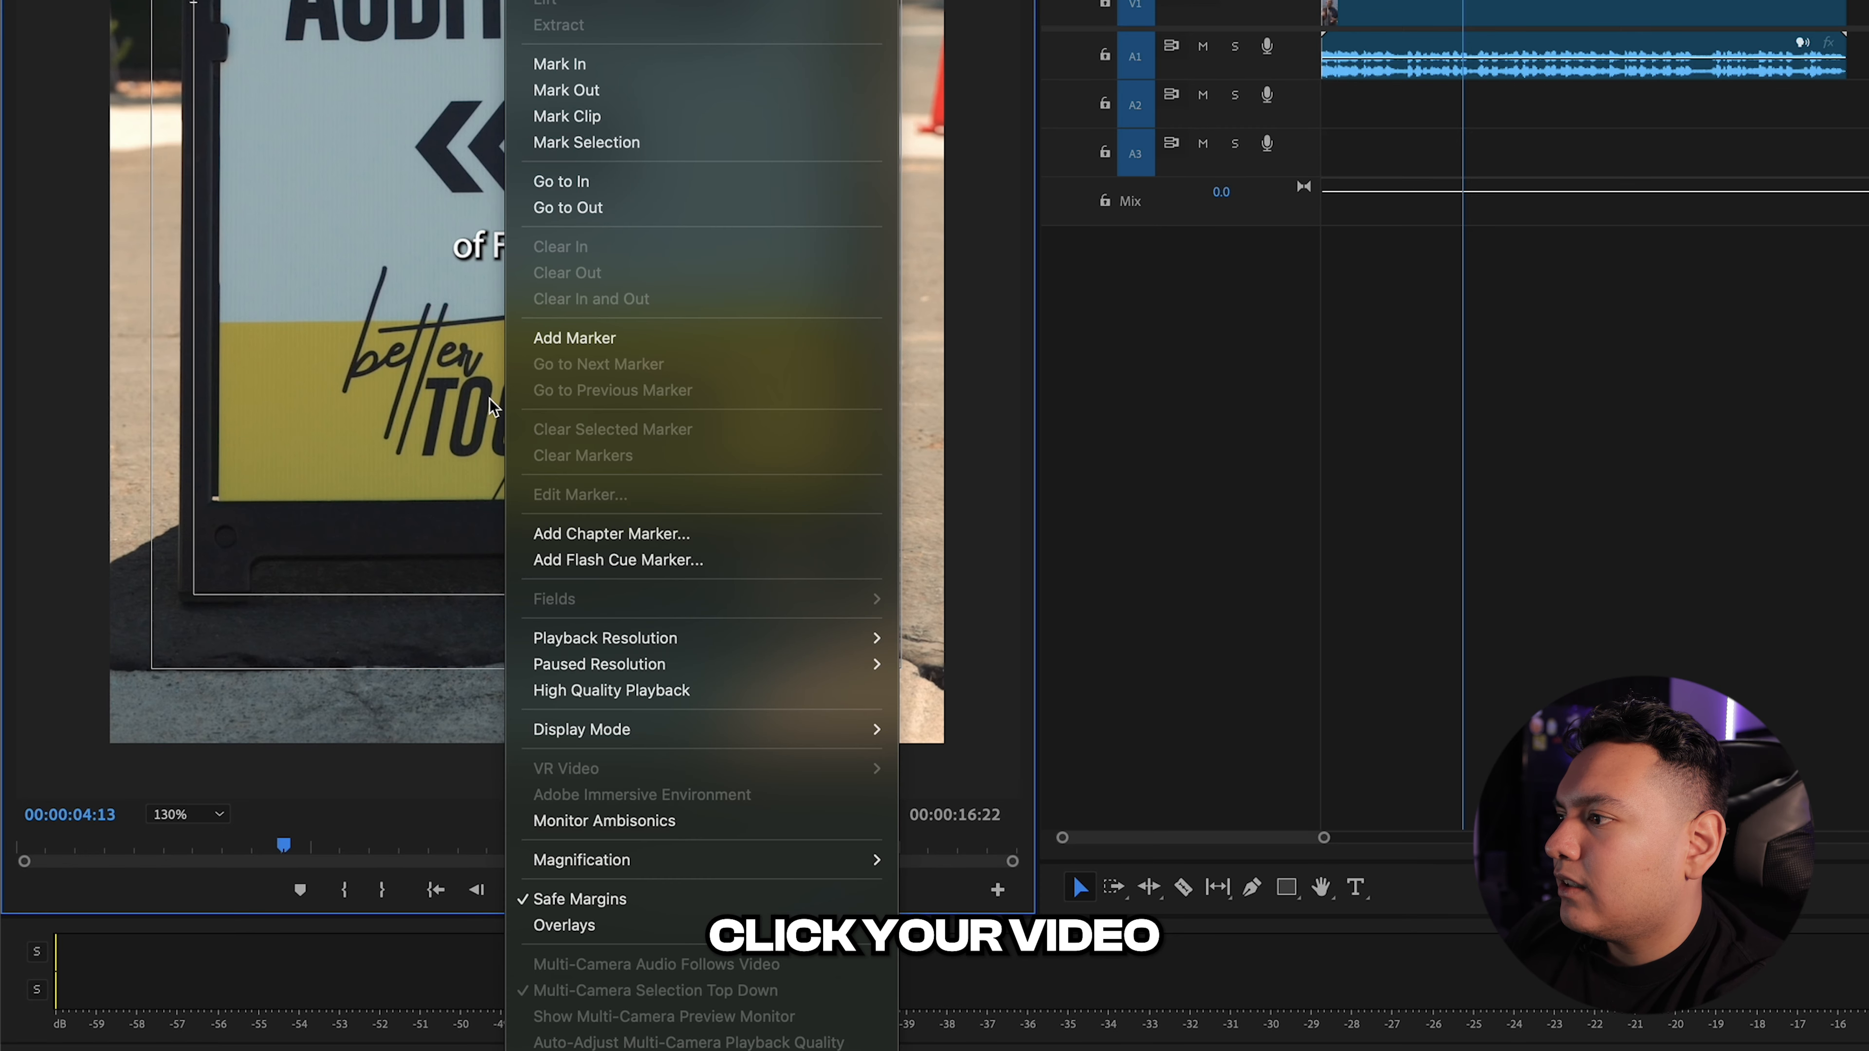
left_click(567, 898)
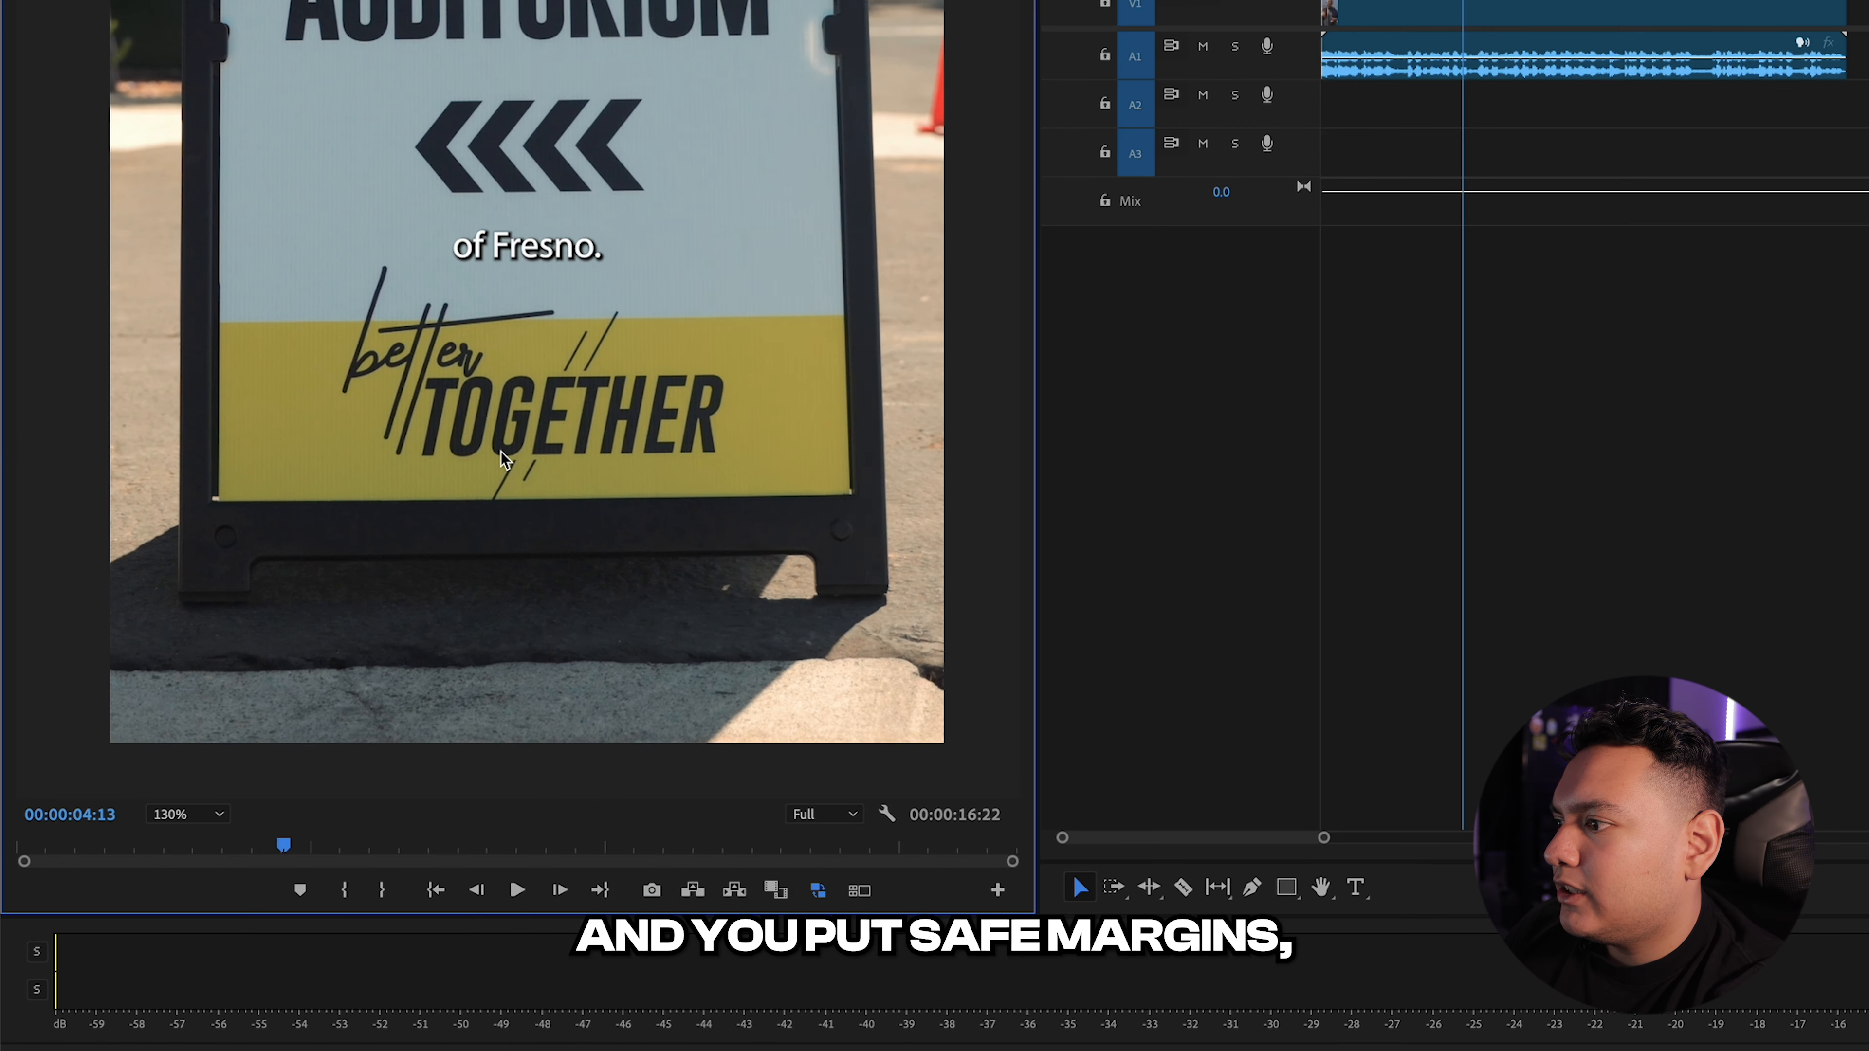
right_click(503, 454)
left_click(621, 898)
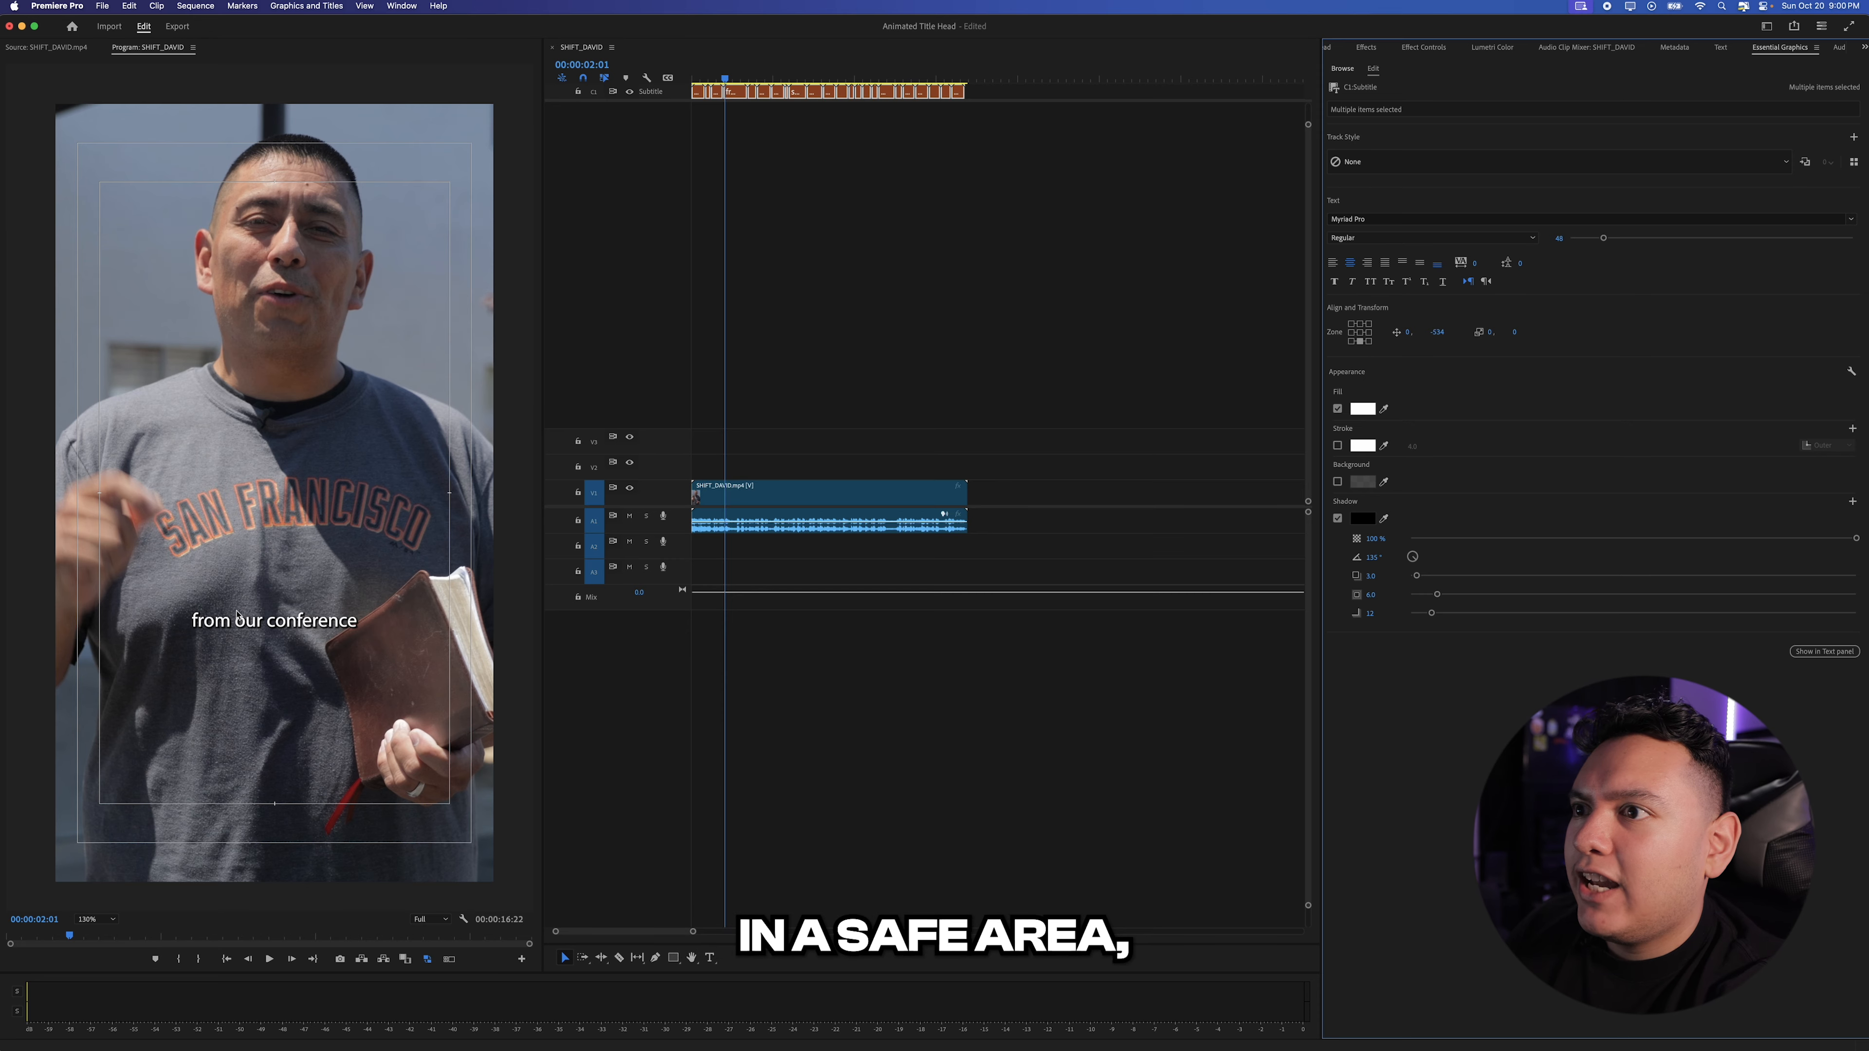
Try track styles such as Heavenly Highlight on the captions, and apply the Praise God Look Fly style.
left_click(1777, 172)
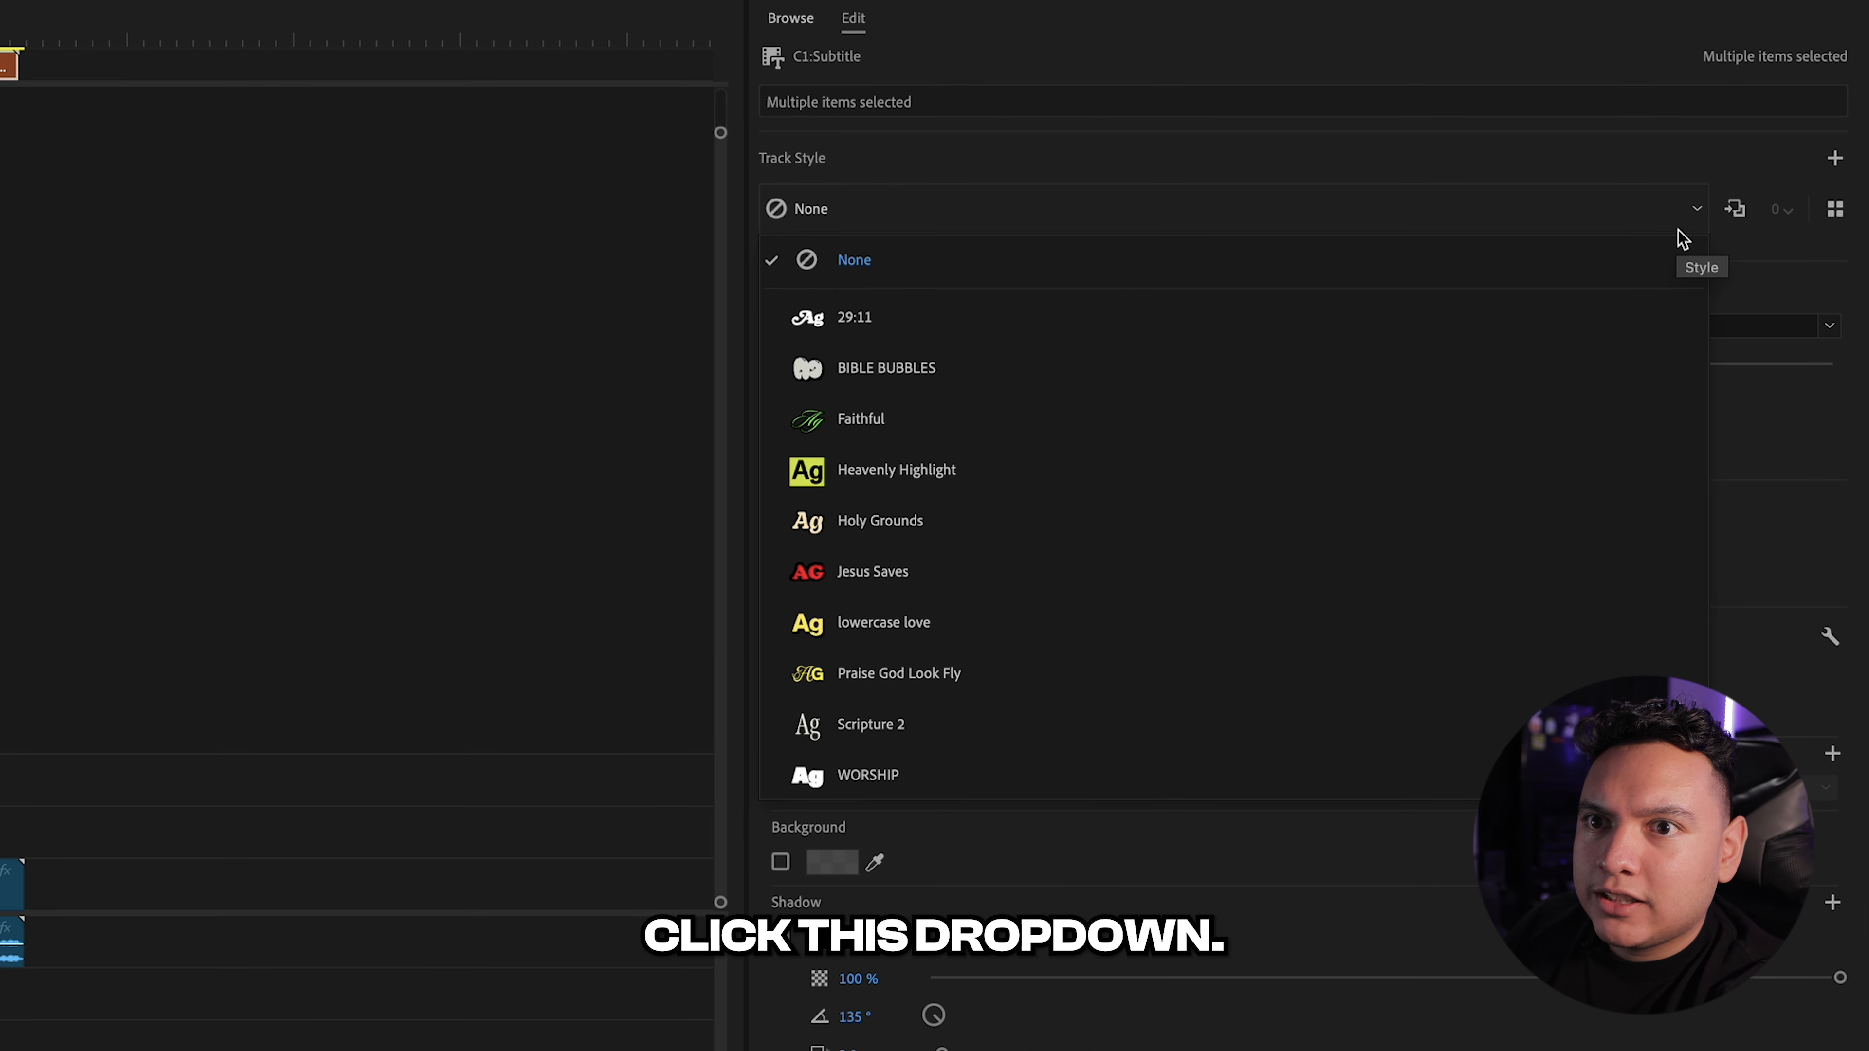
left_click(1039, 468)
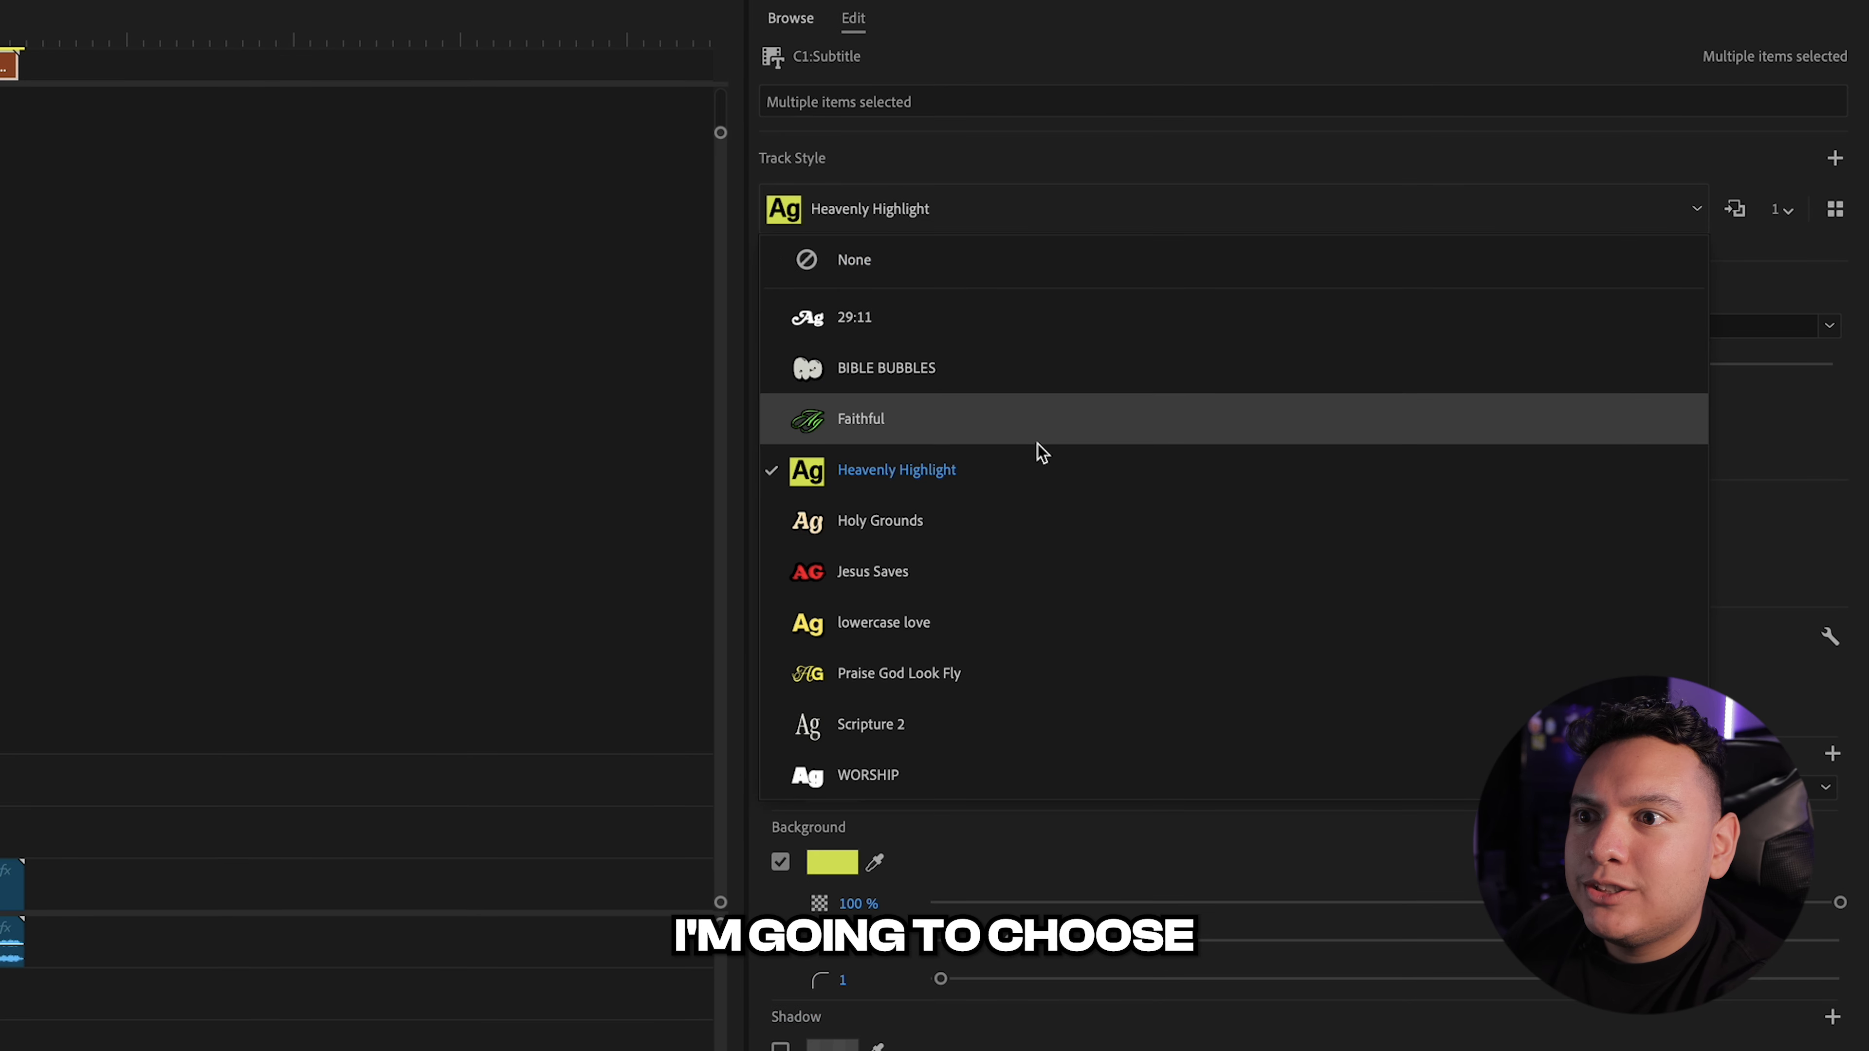
left_click(986, 523)
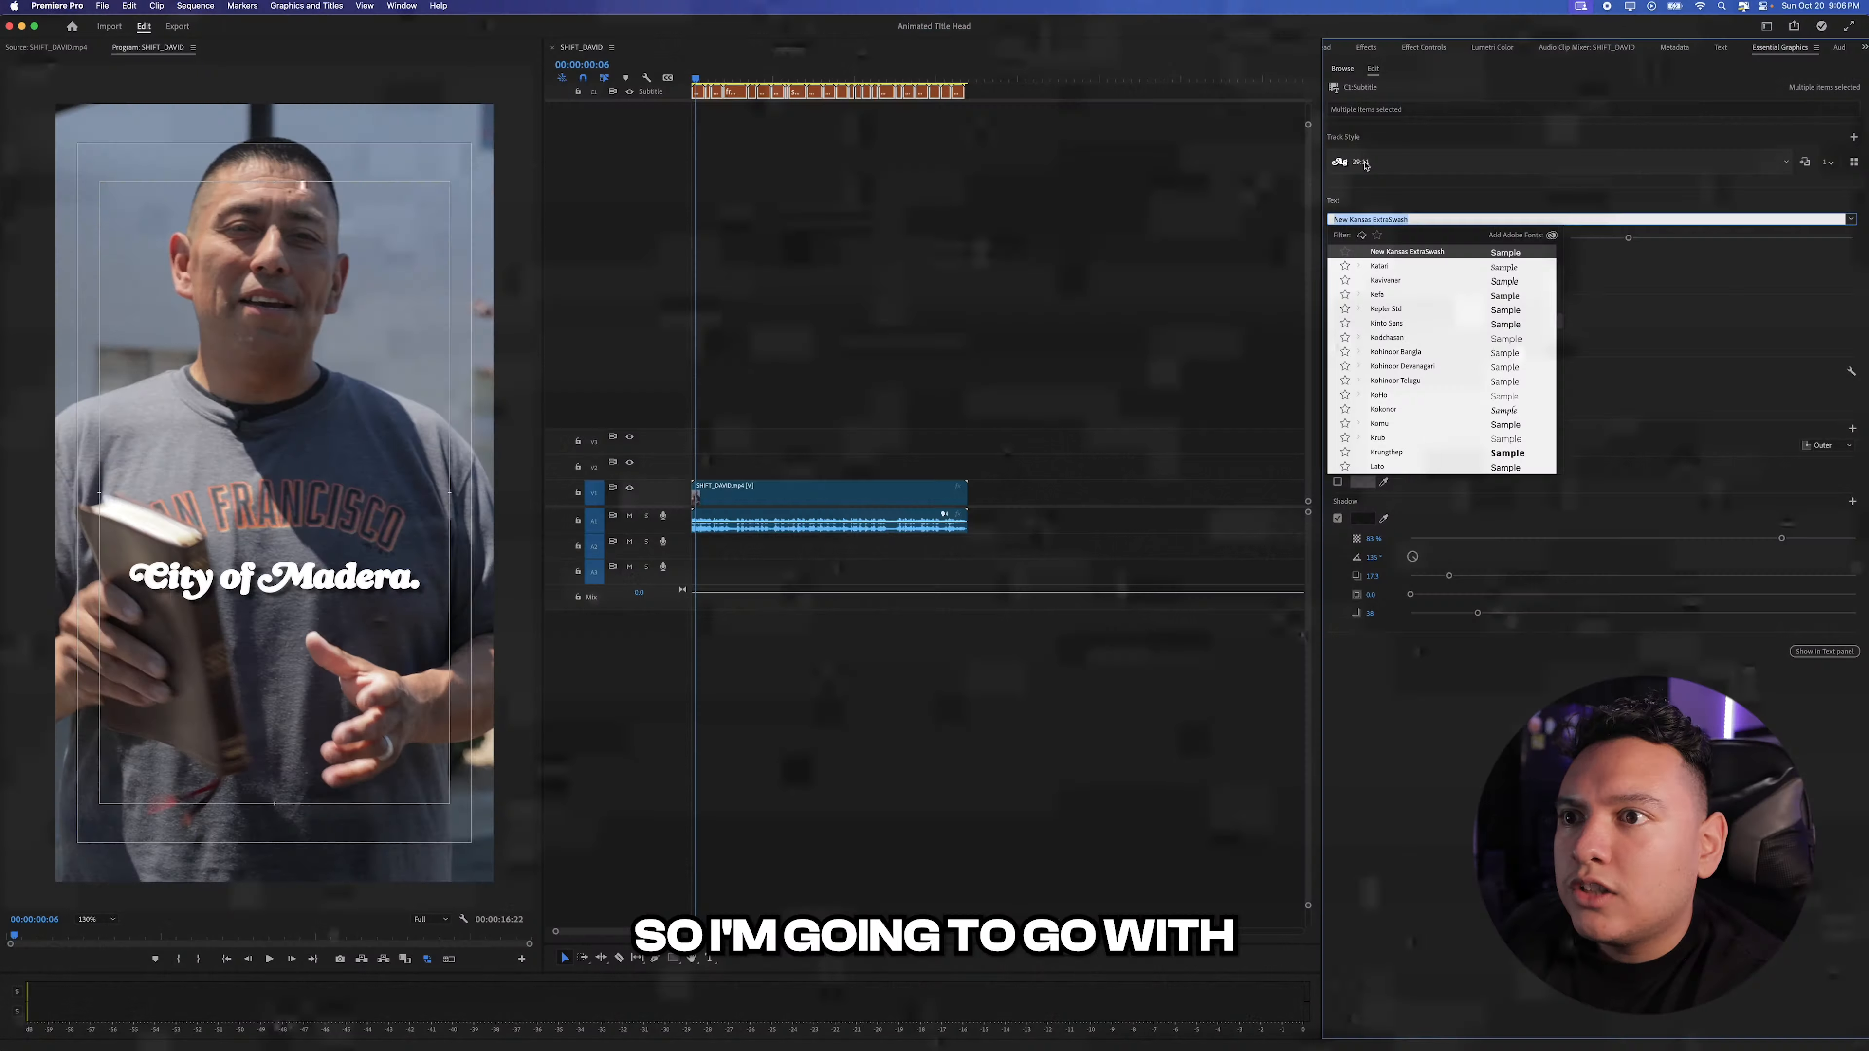
left_click(1393, 398)
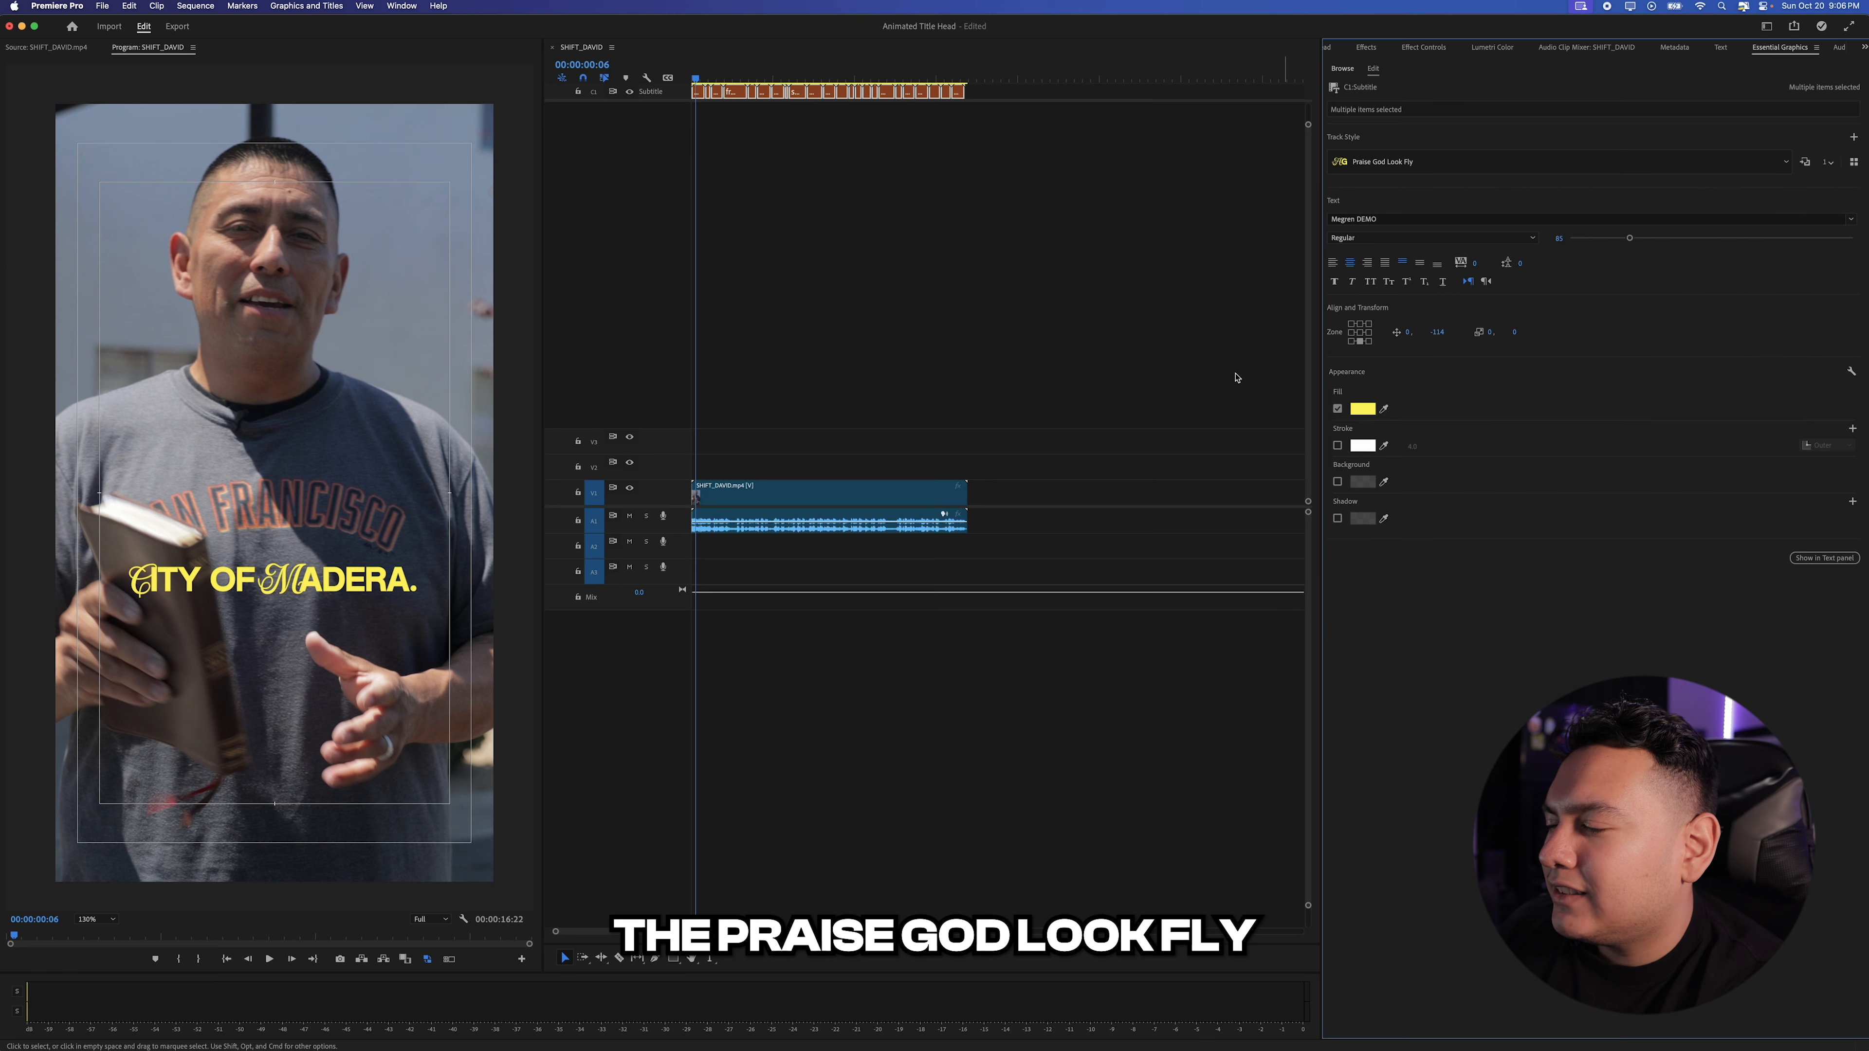
Reduce the font size of the "from our conference" caption.
left_click_drag(696, 77, 742, 77)
left_click(738, 91)
left_click_drag(1630, 240, 1616, 240)
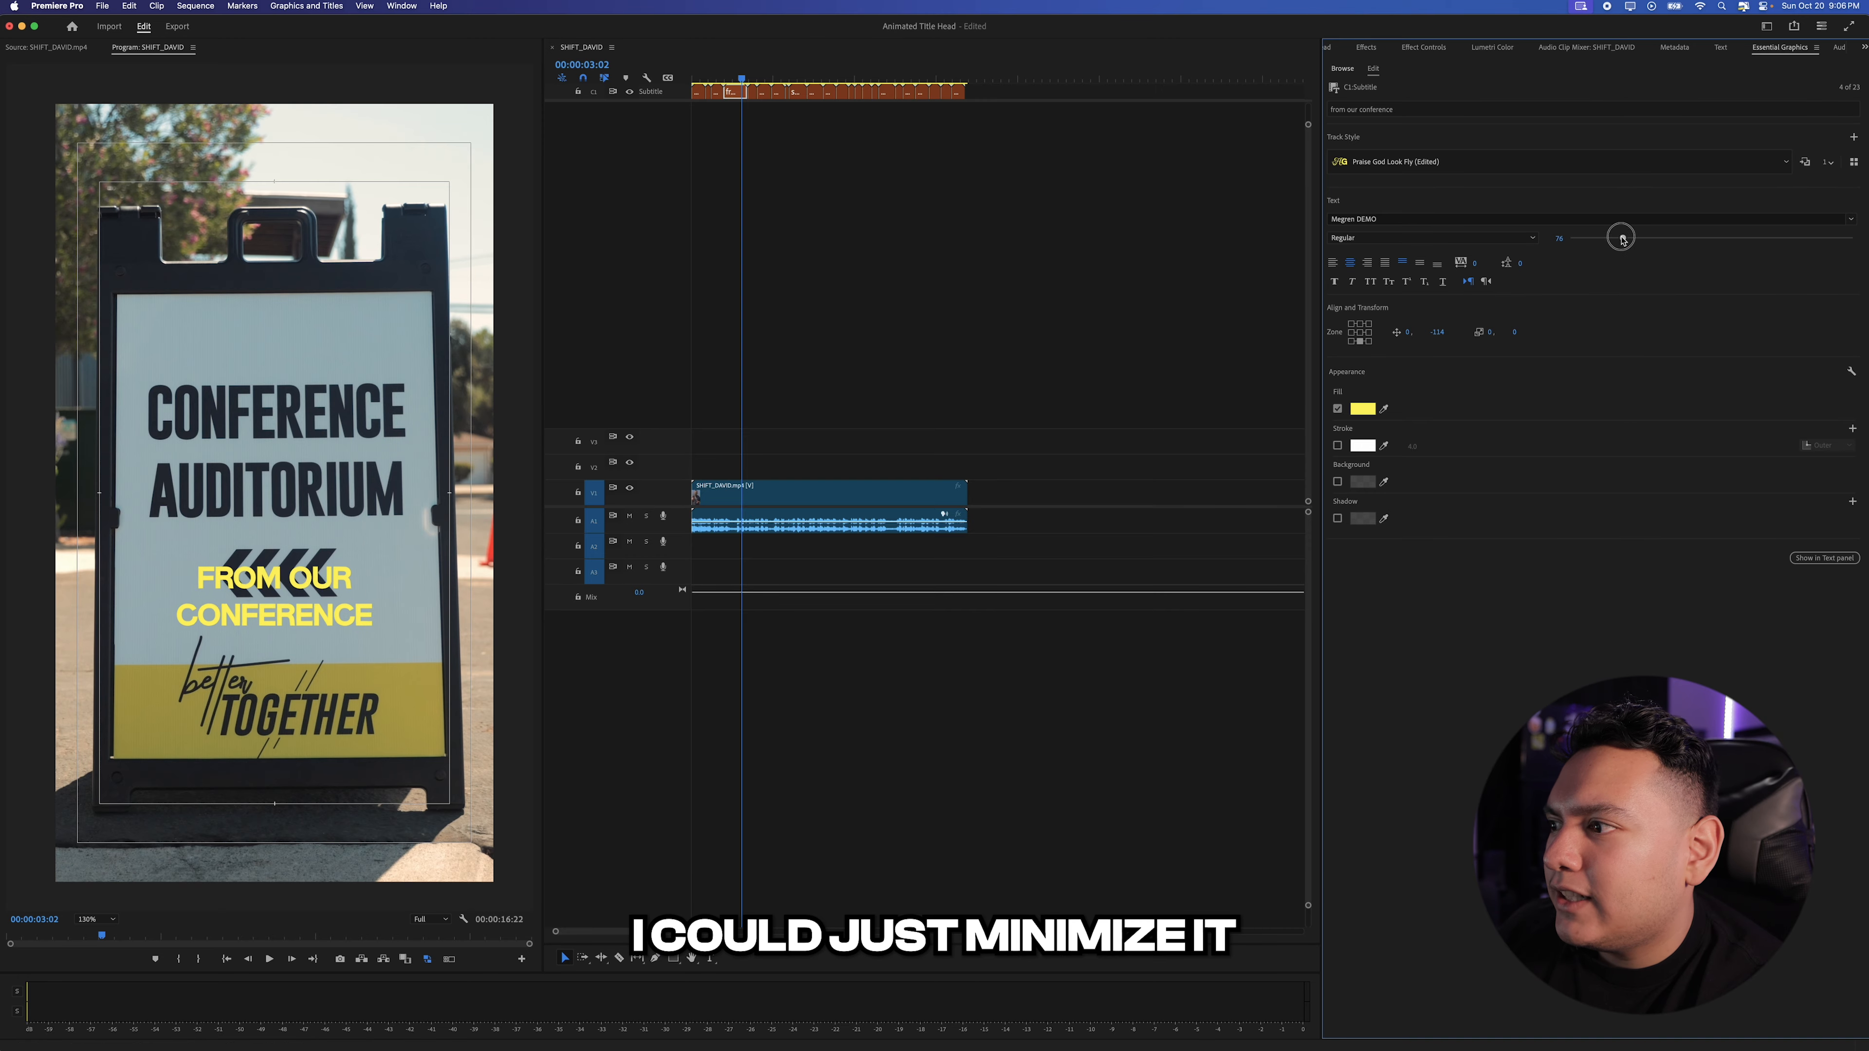
left_click_drag(1622, 240, 1617, 240)
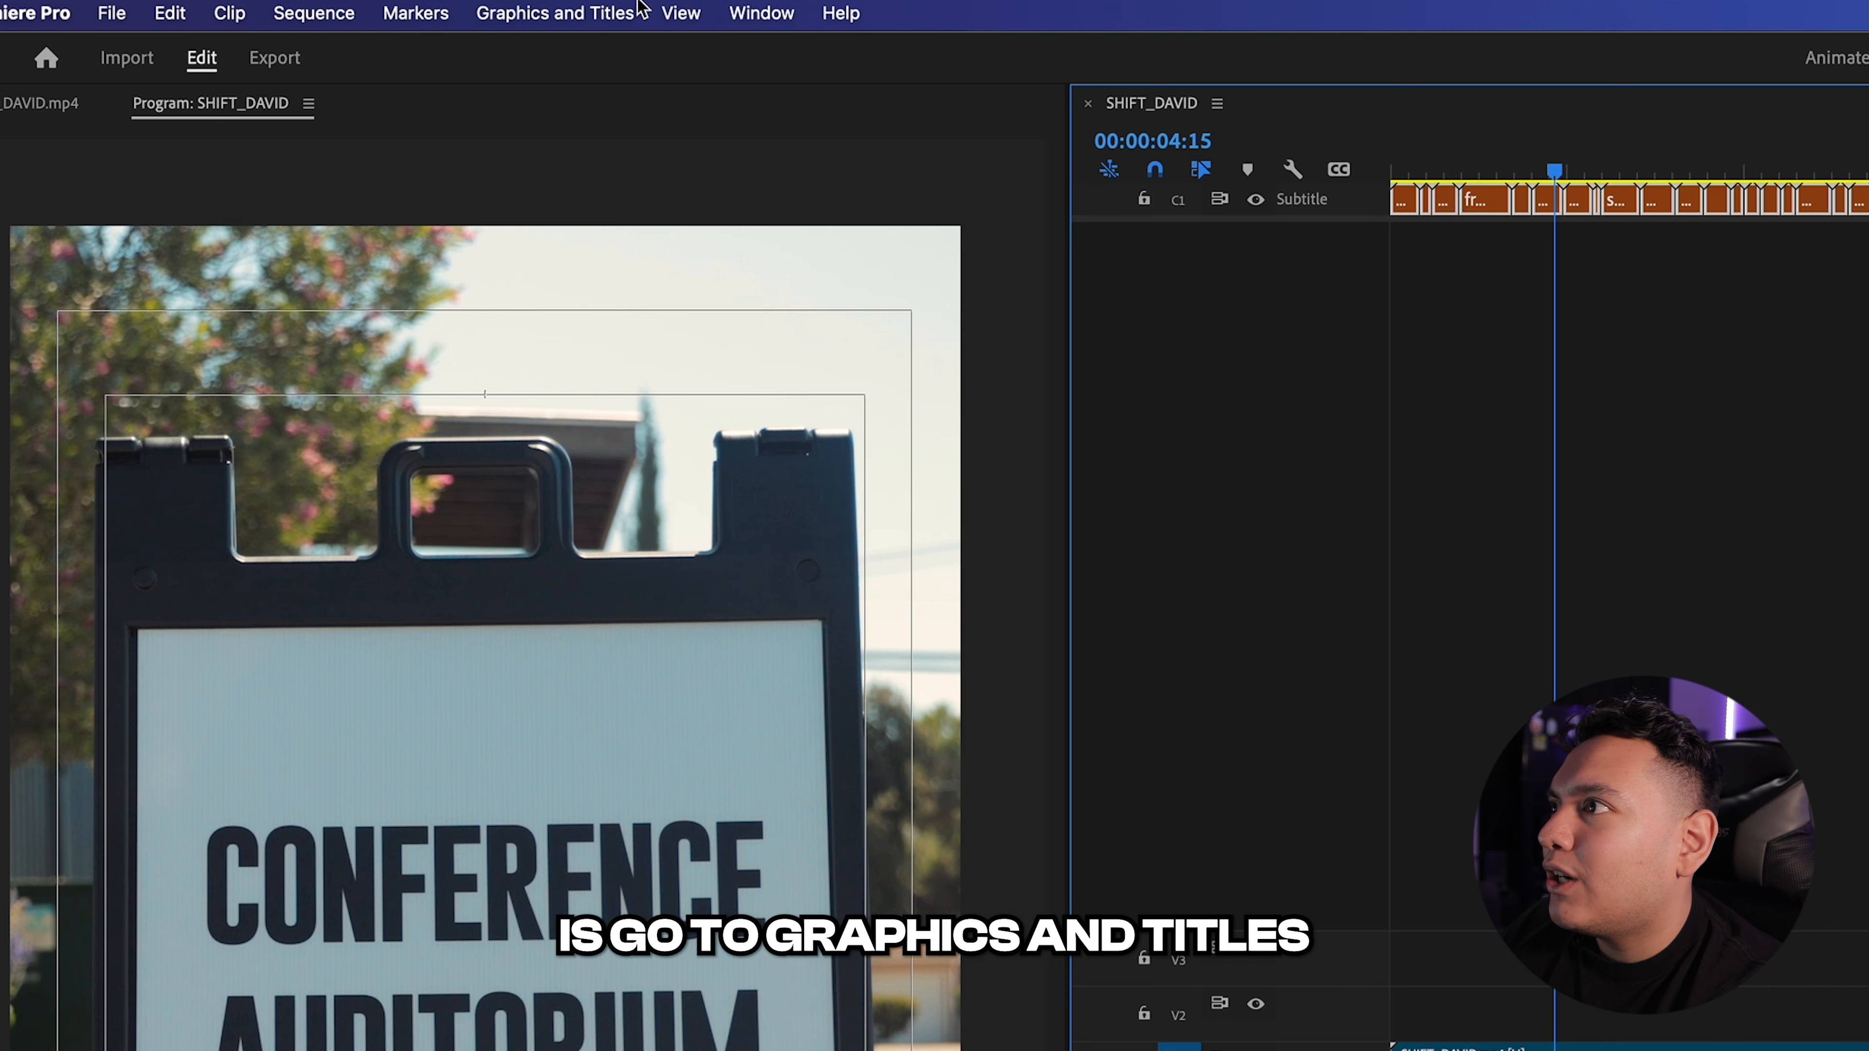
Upgrade all the captions to graphics and play the sequence from its beginning.
left_click(557, 13)
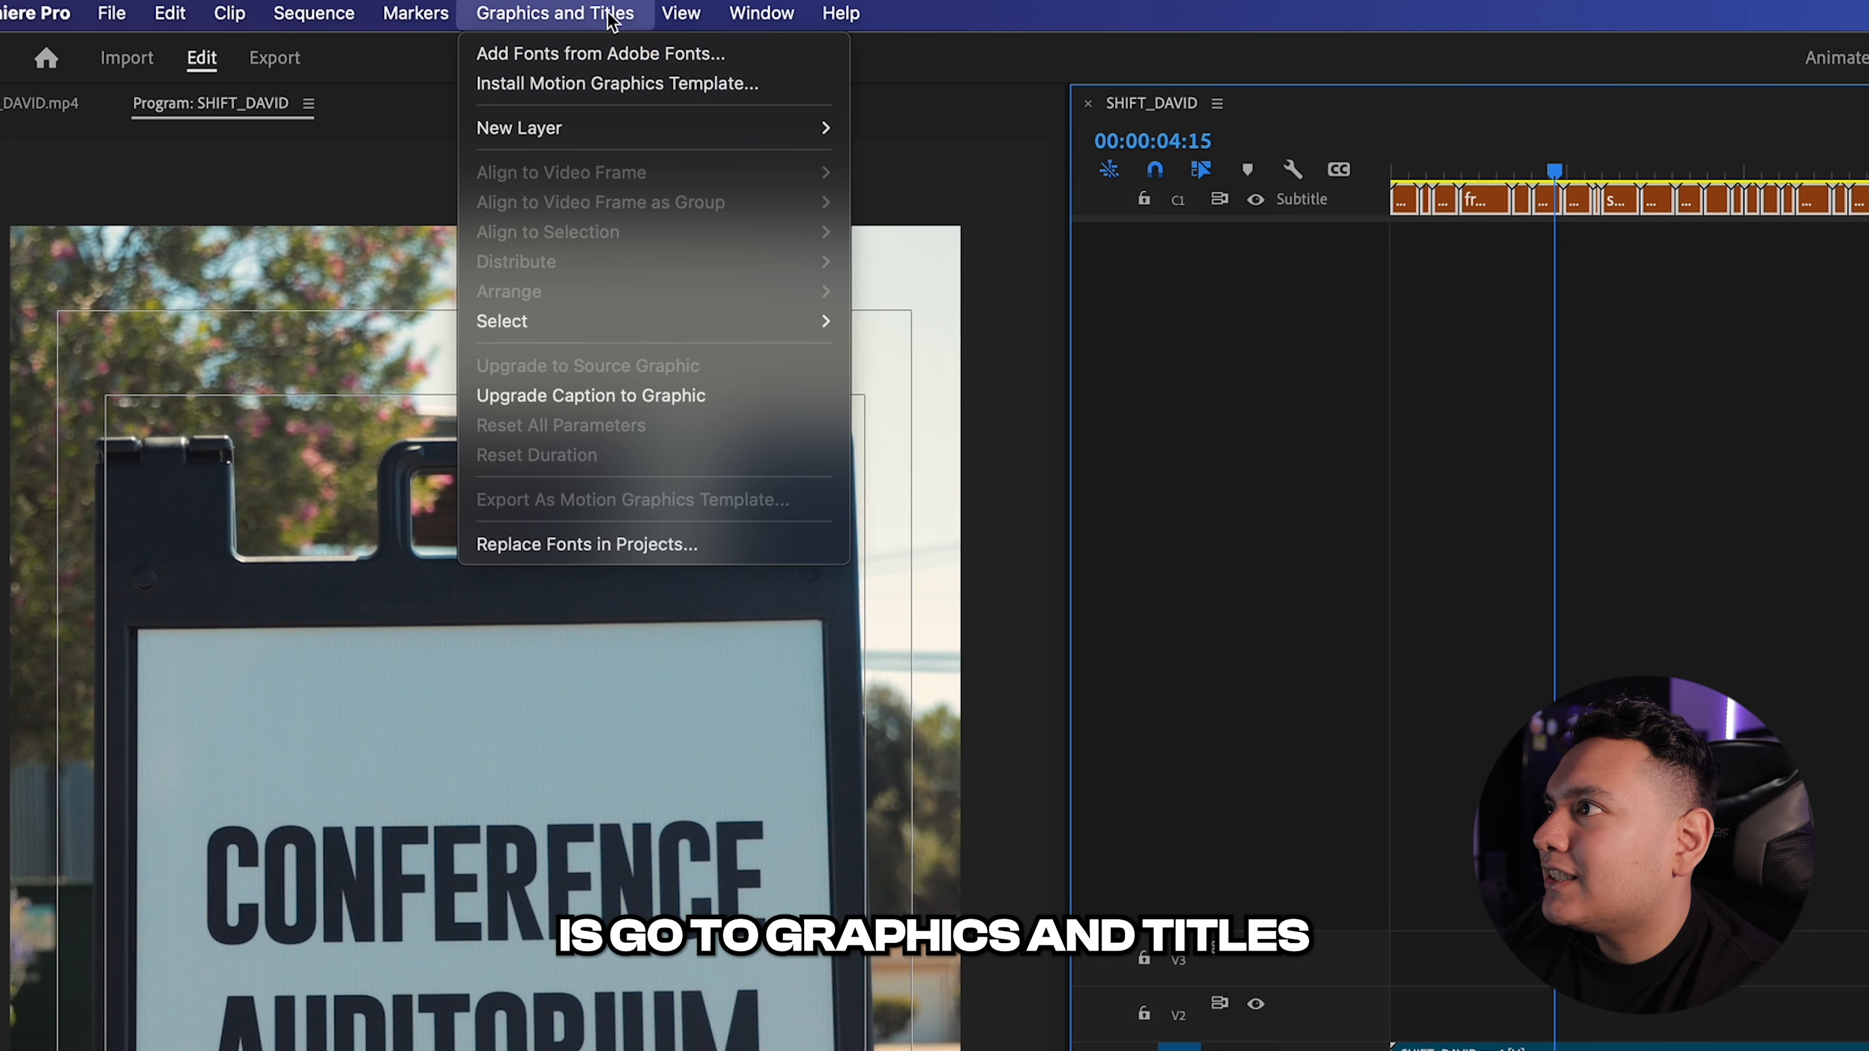
left_click(547, 398)
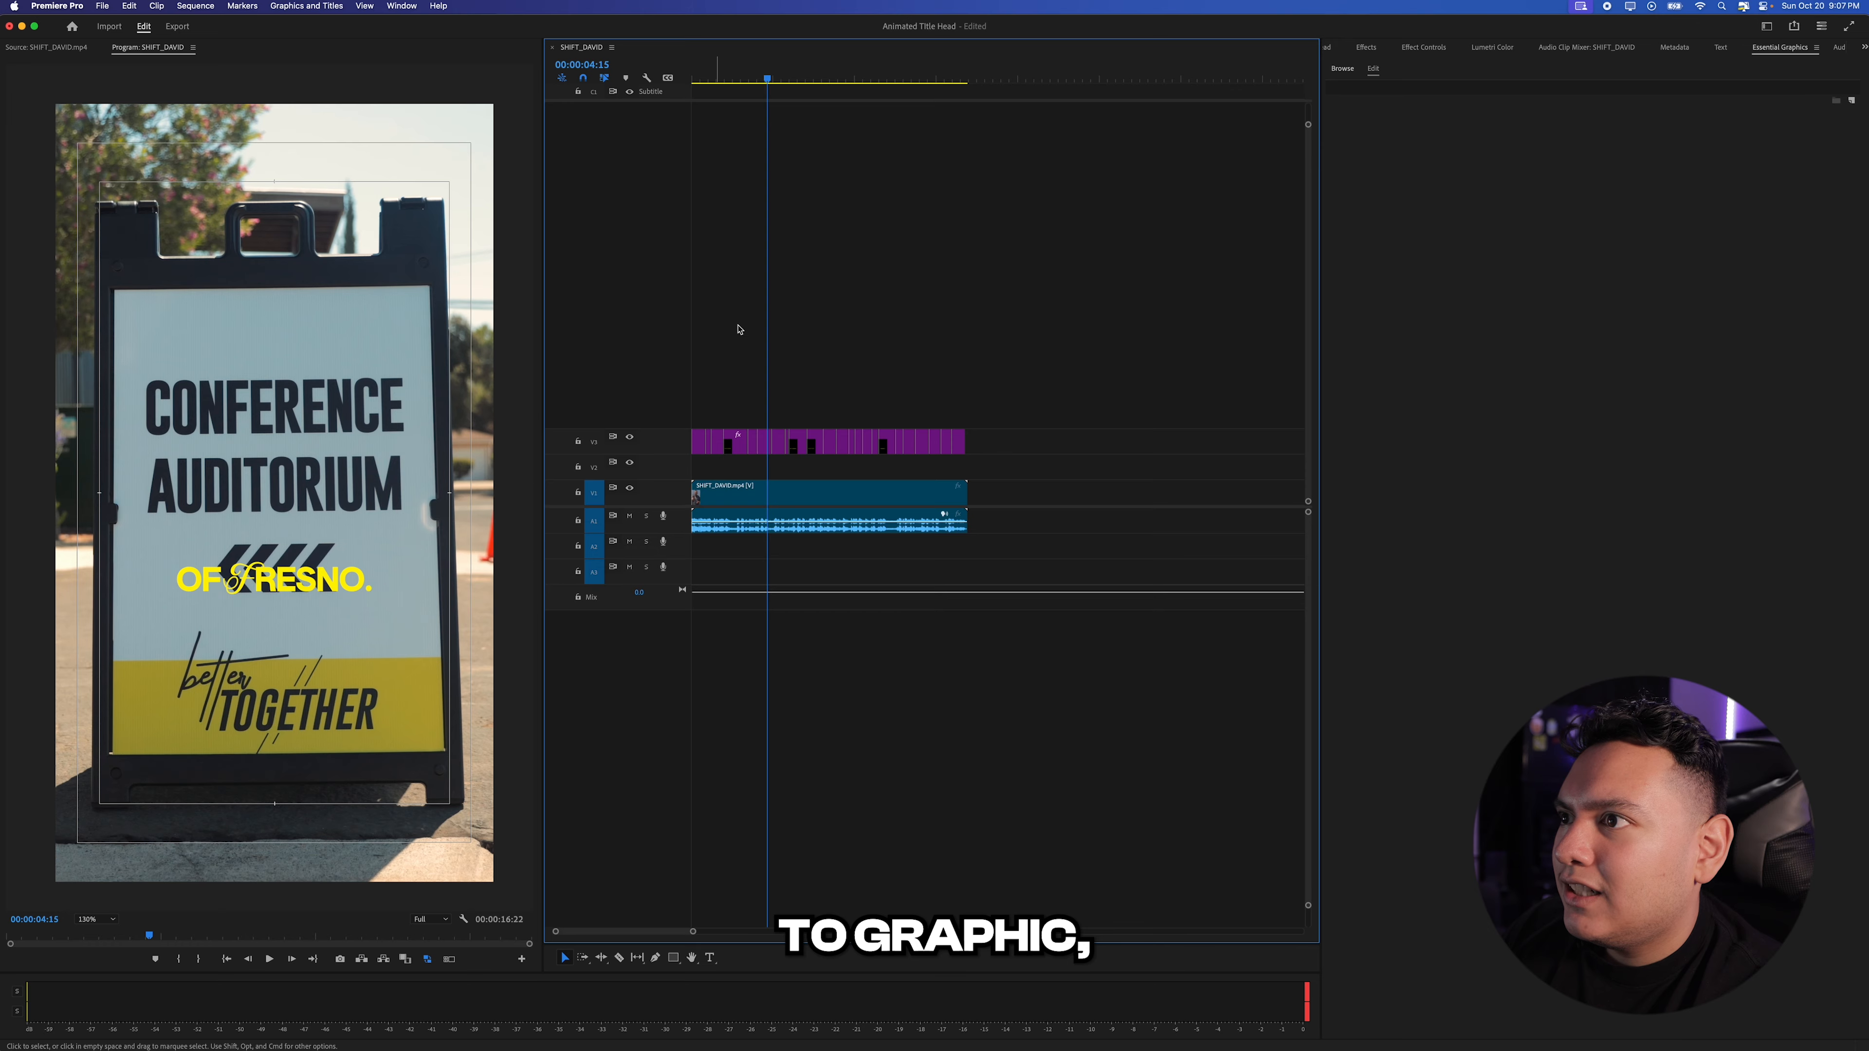
left_click_drag(753, 79, 672, 90)
key("space")
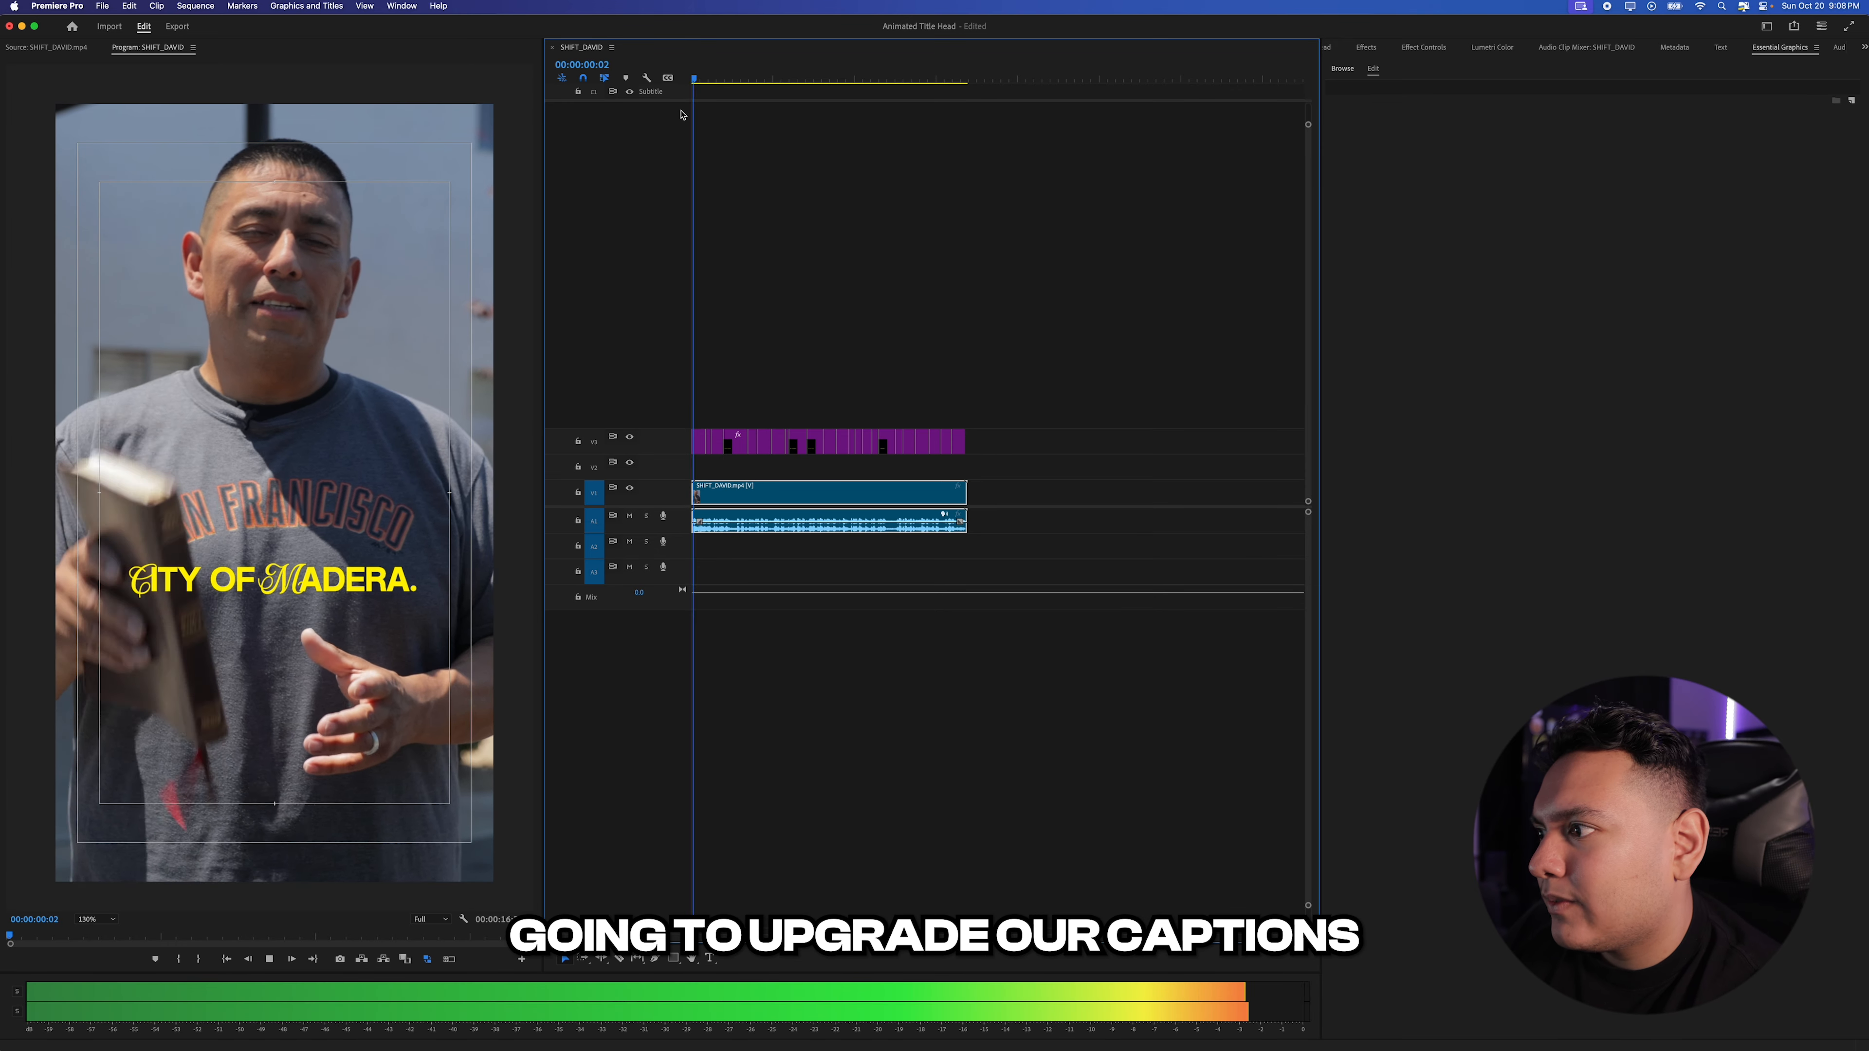
key("space")
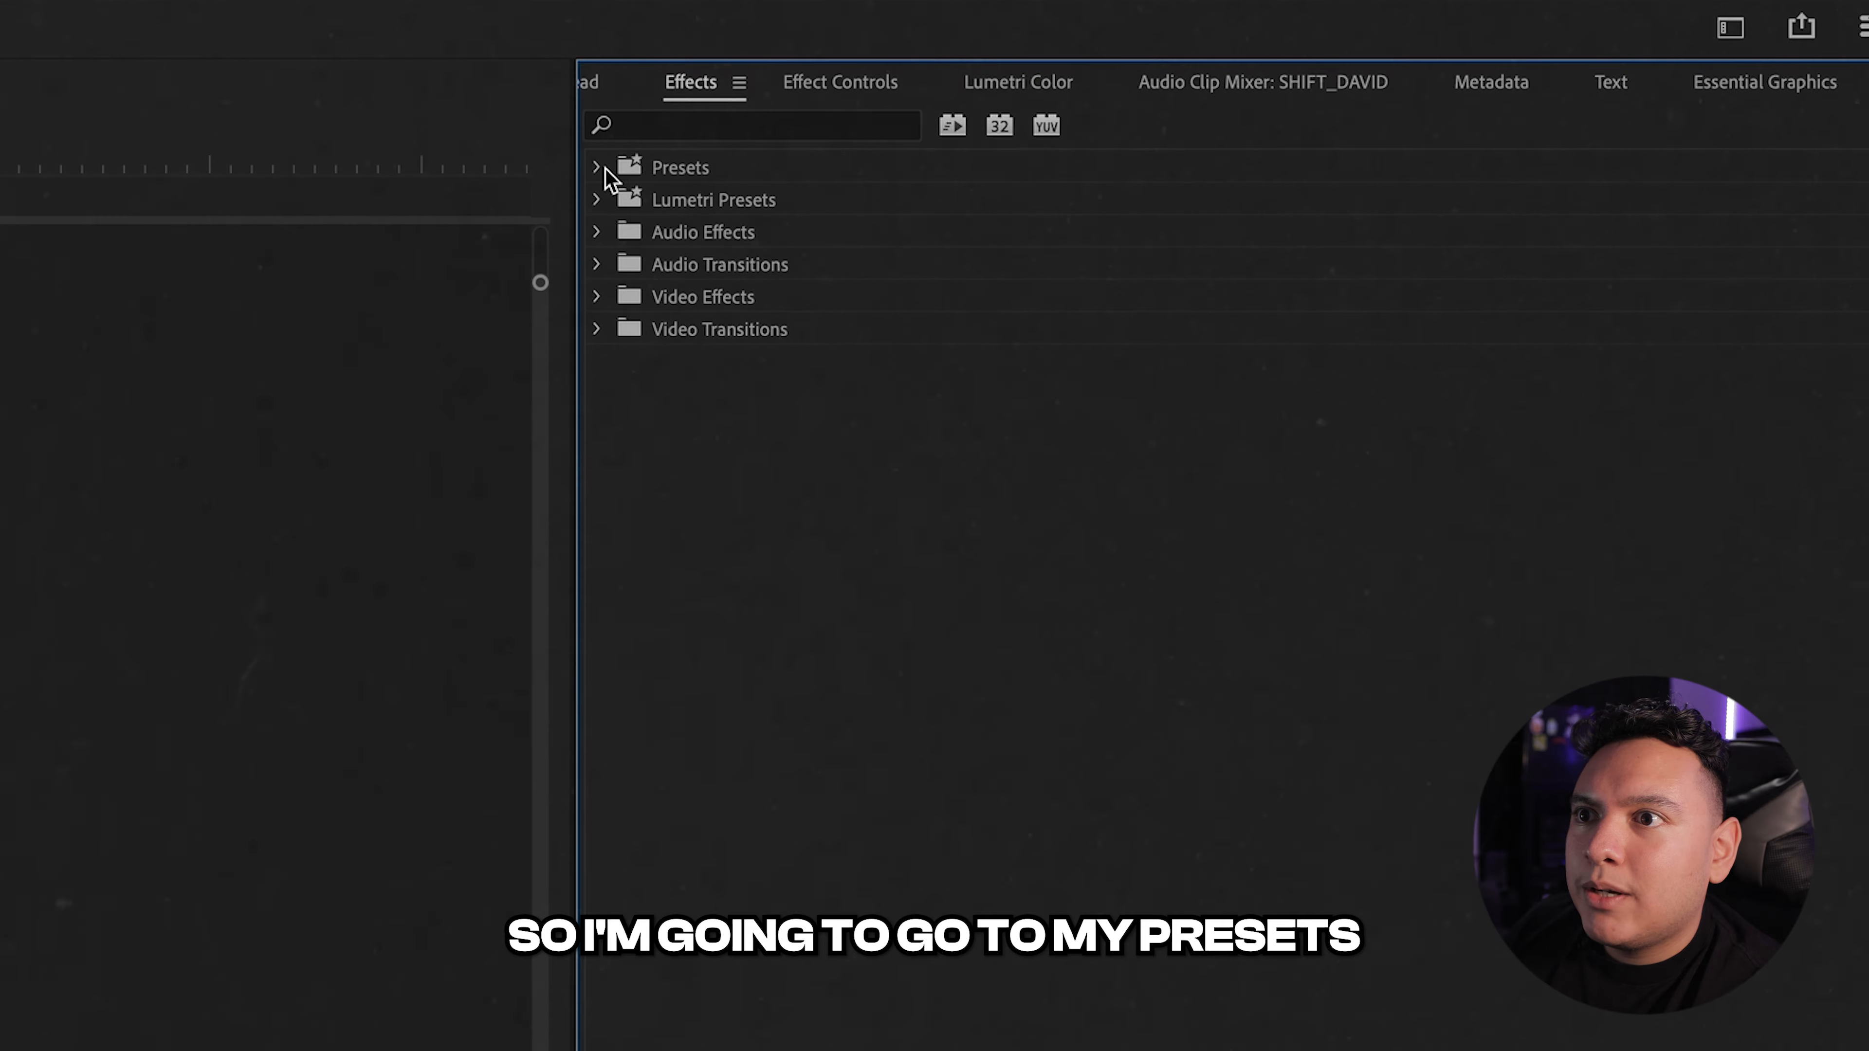
Try the Sunday Text (Fast Blur In) preset from Sunday Subtitles on all the caption graphics and play the sequence from its beginning.
left_click(603, 168)
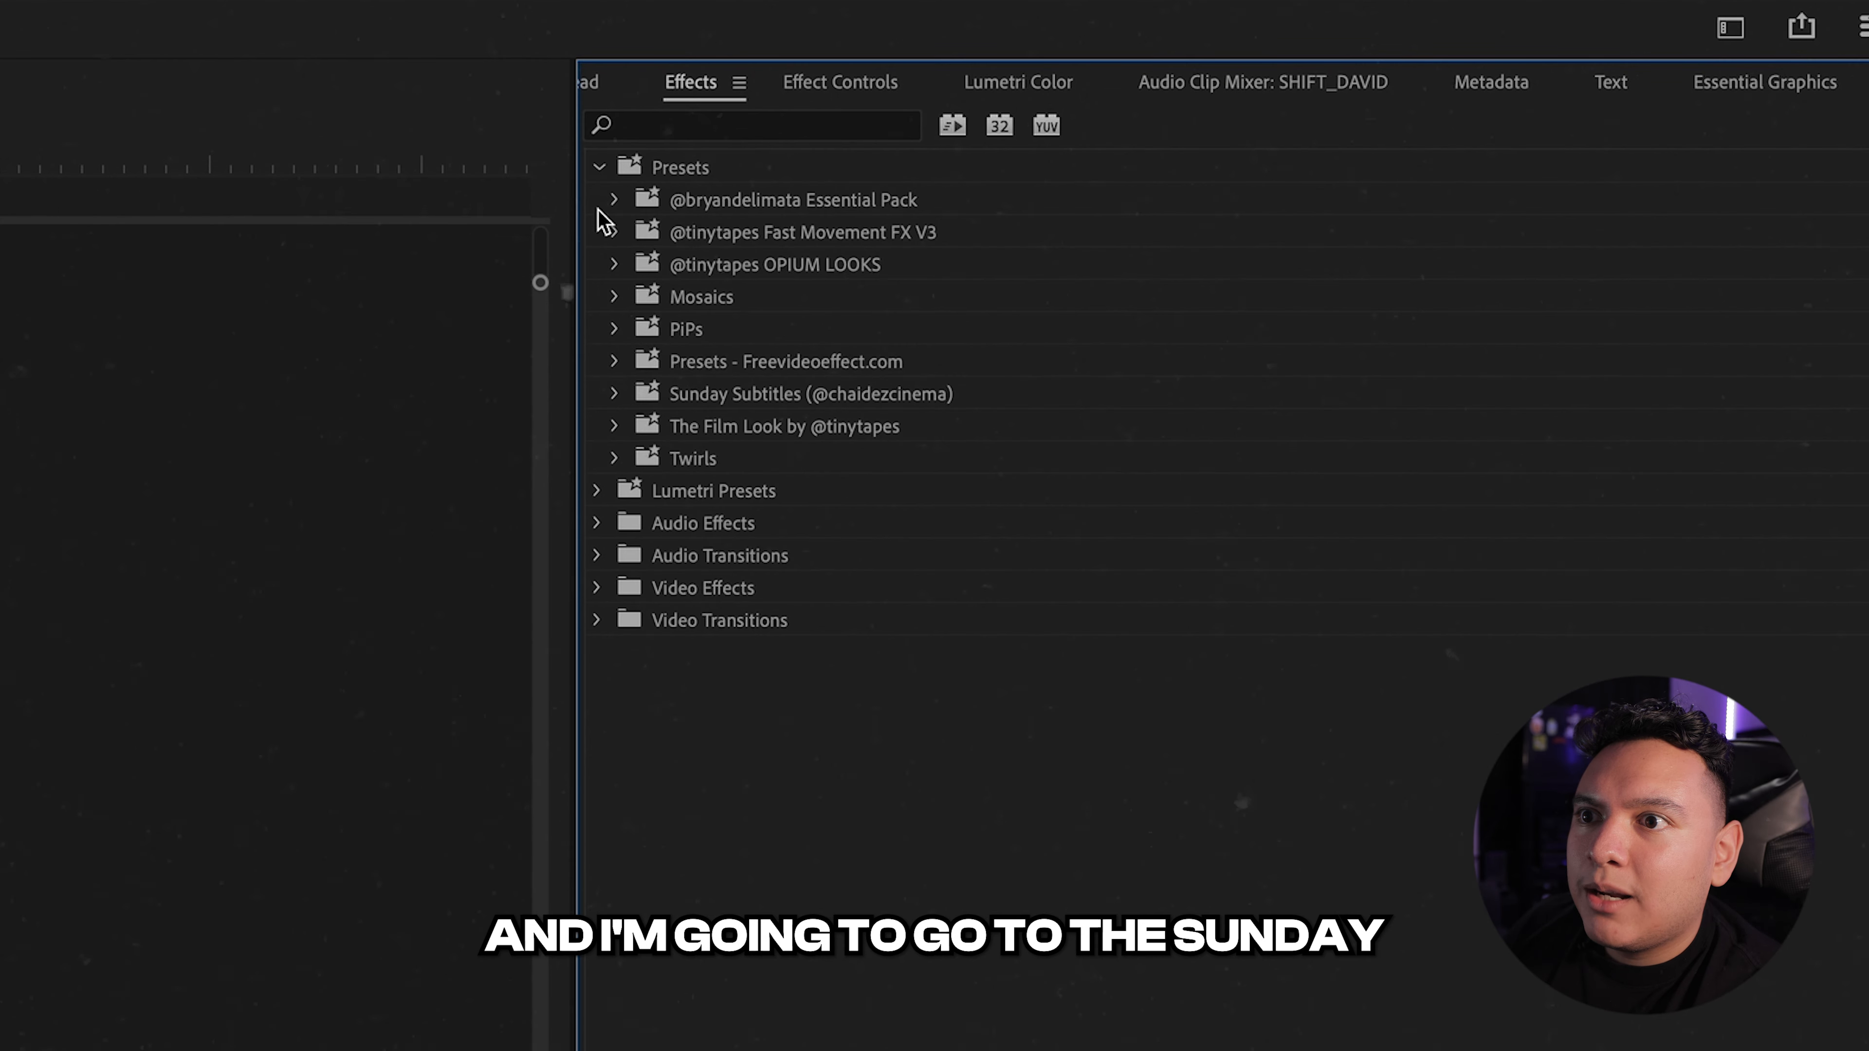
left_click(615, 394)
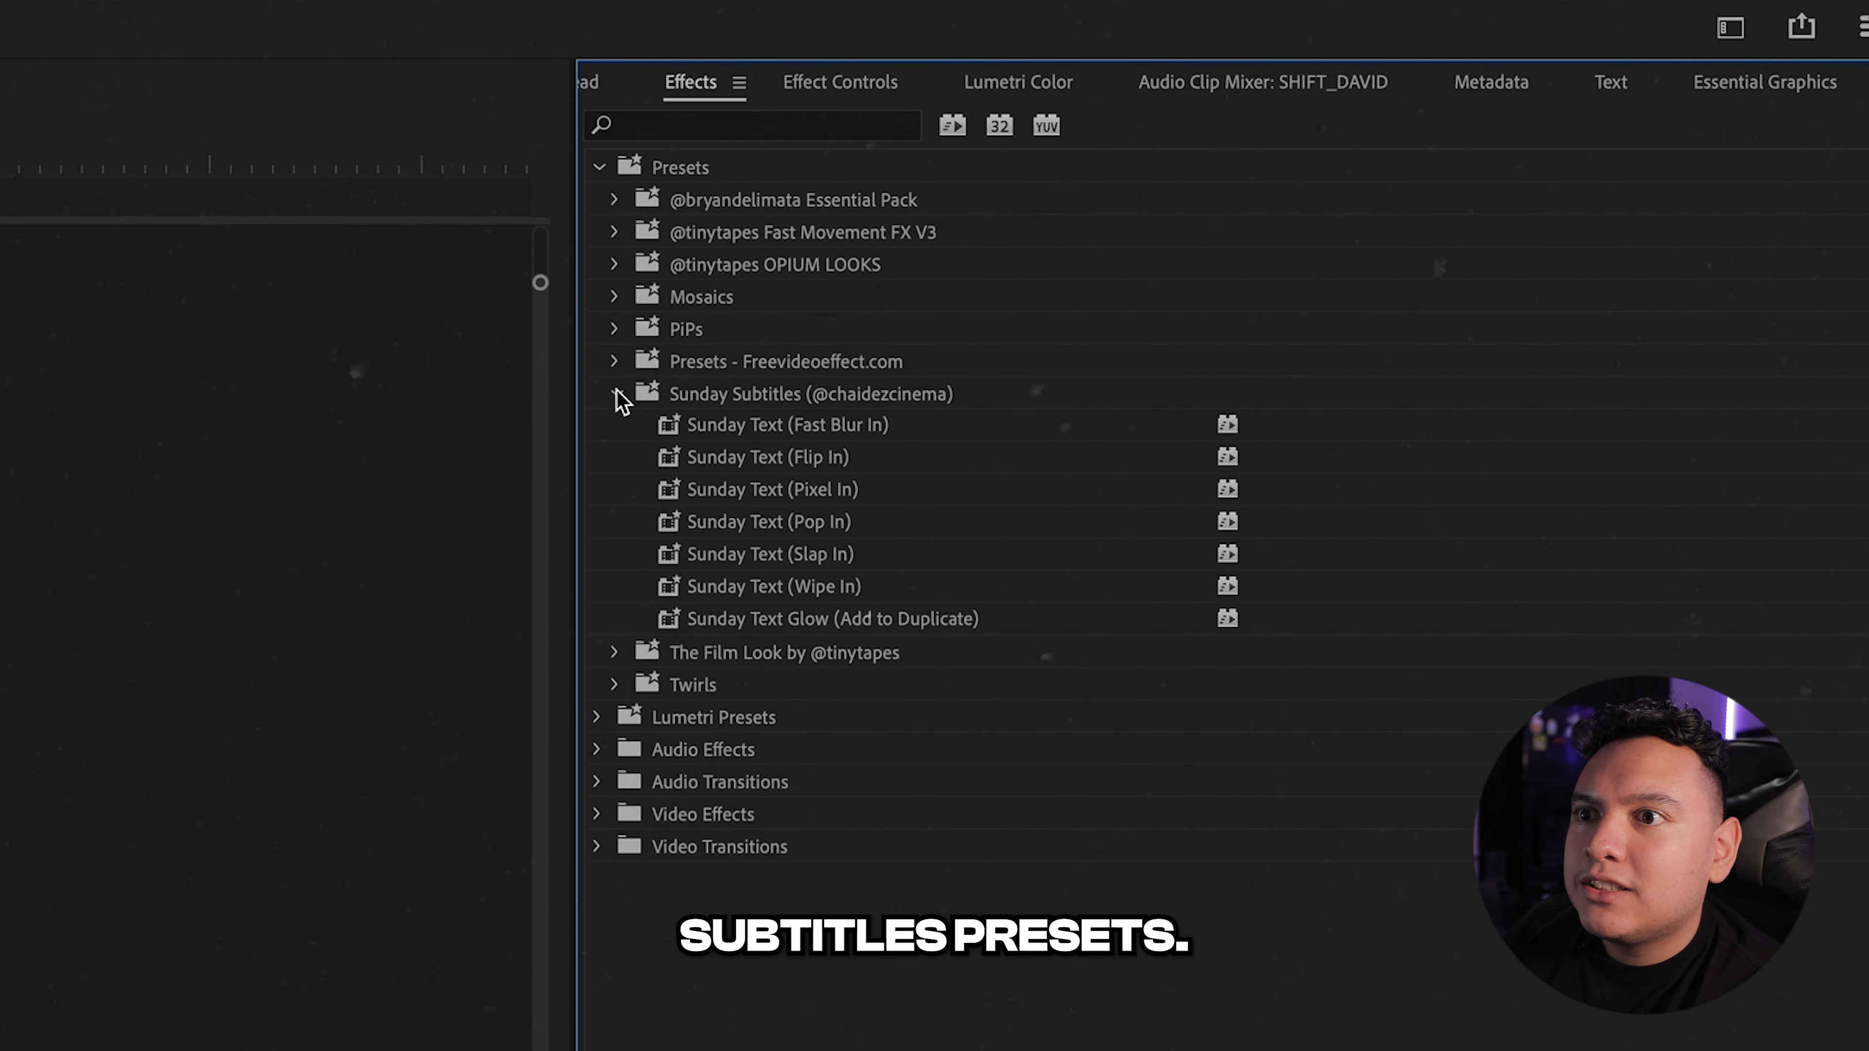
left_click_drag(1052, 457, 652, 391)
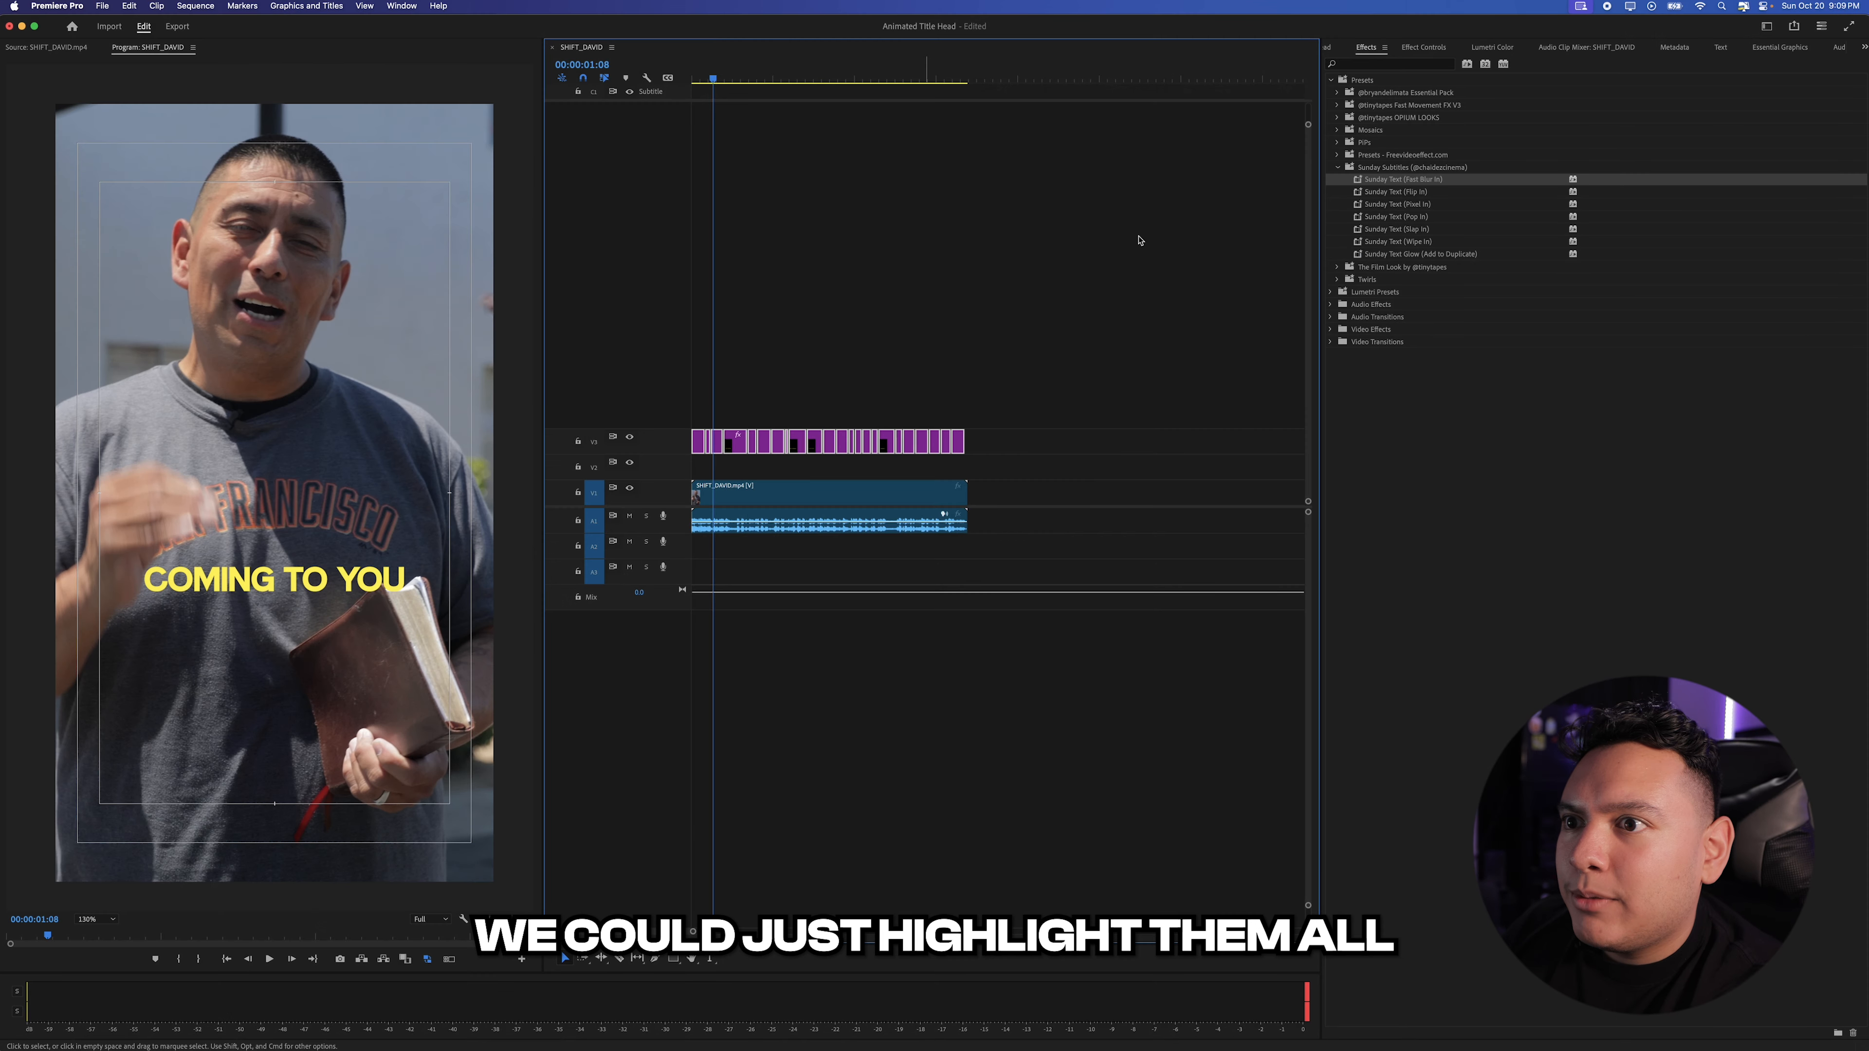
left_click_drag(1403, 179, 705, 447)
left_click(693, 78)
key("space")
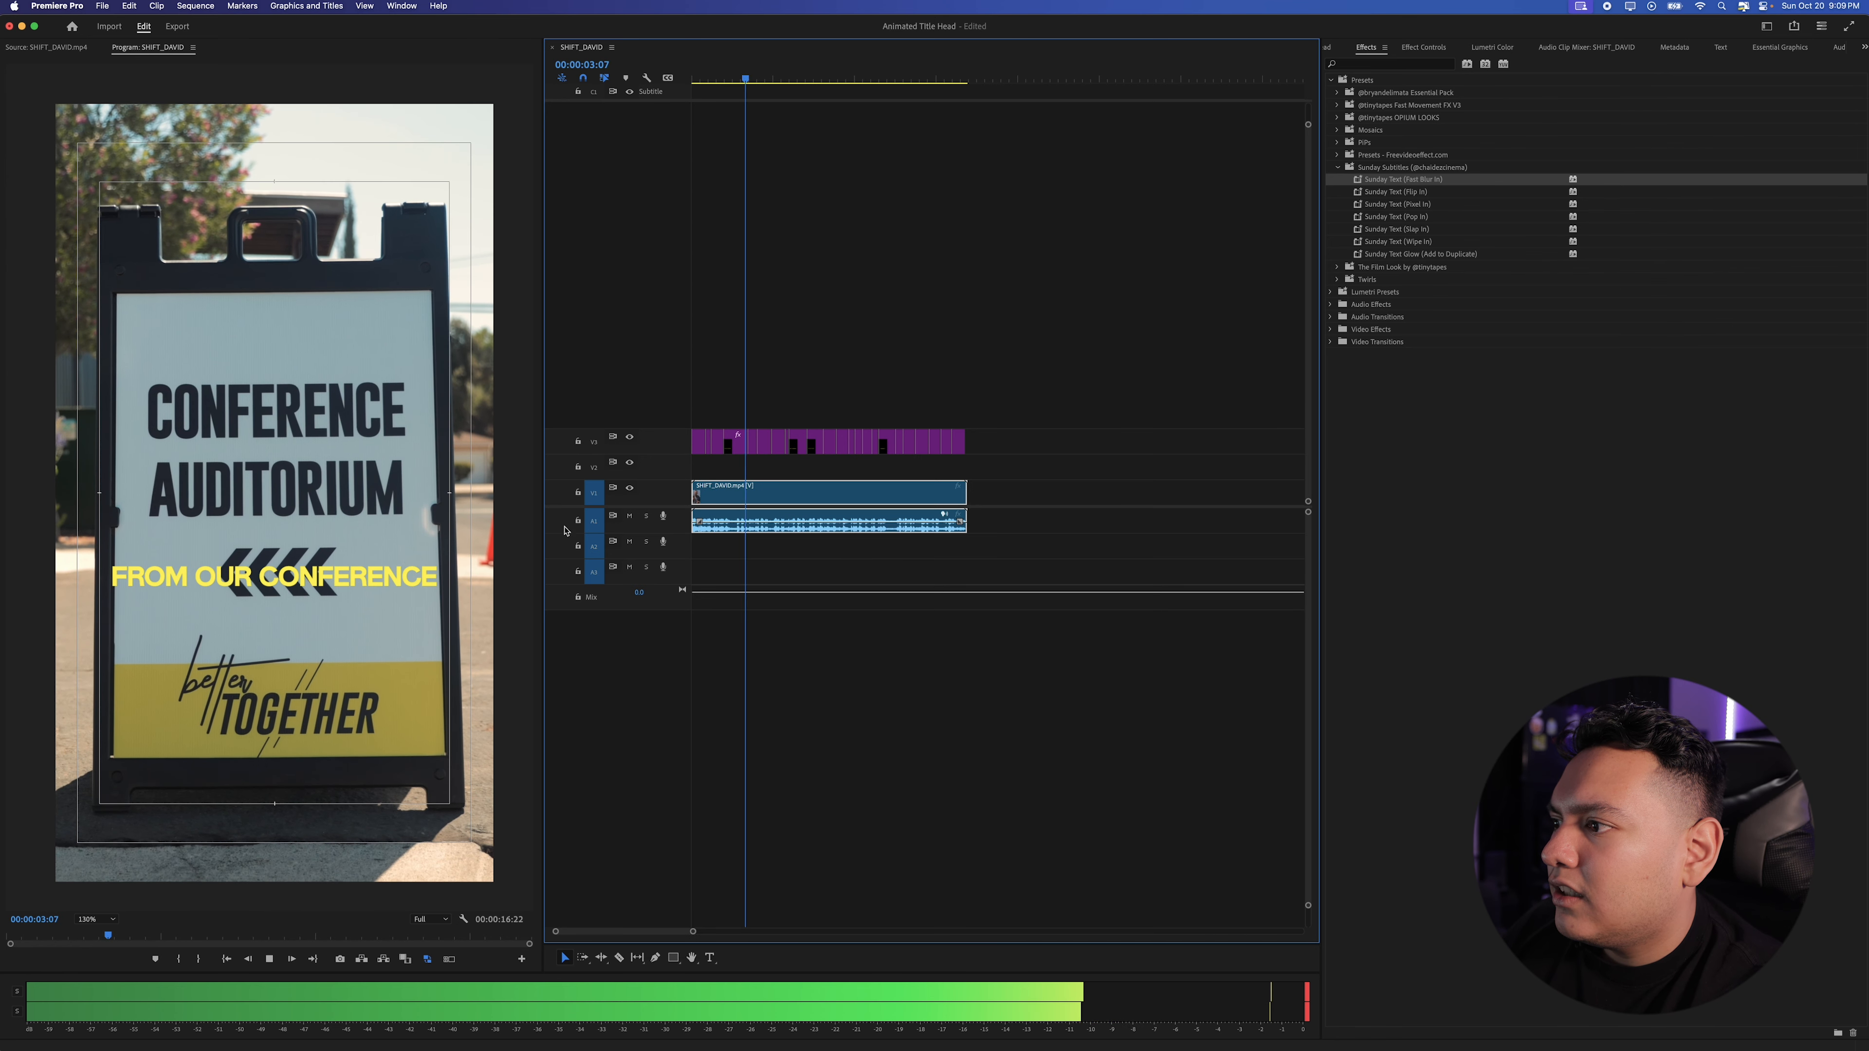
key("space")
Try the Sunday Text (Flip In) preset on all the caption graphics and preview it from the beginning of the sequence.
left_click_drag(1022, 463, 679, 345)
left_click(1410, 193)
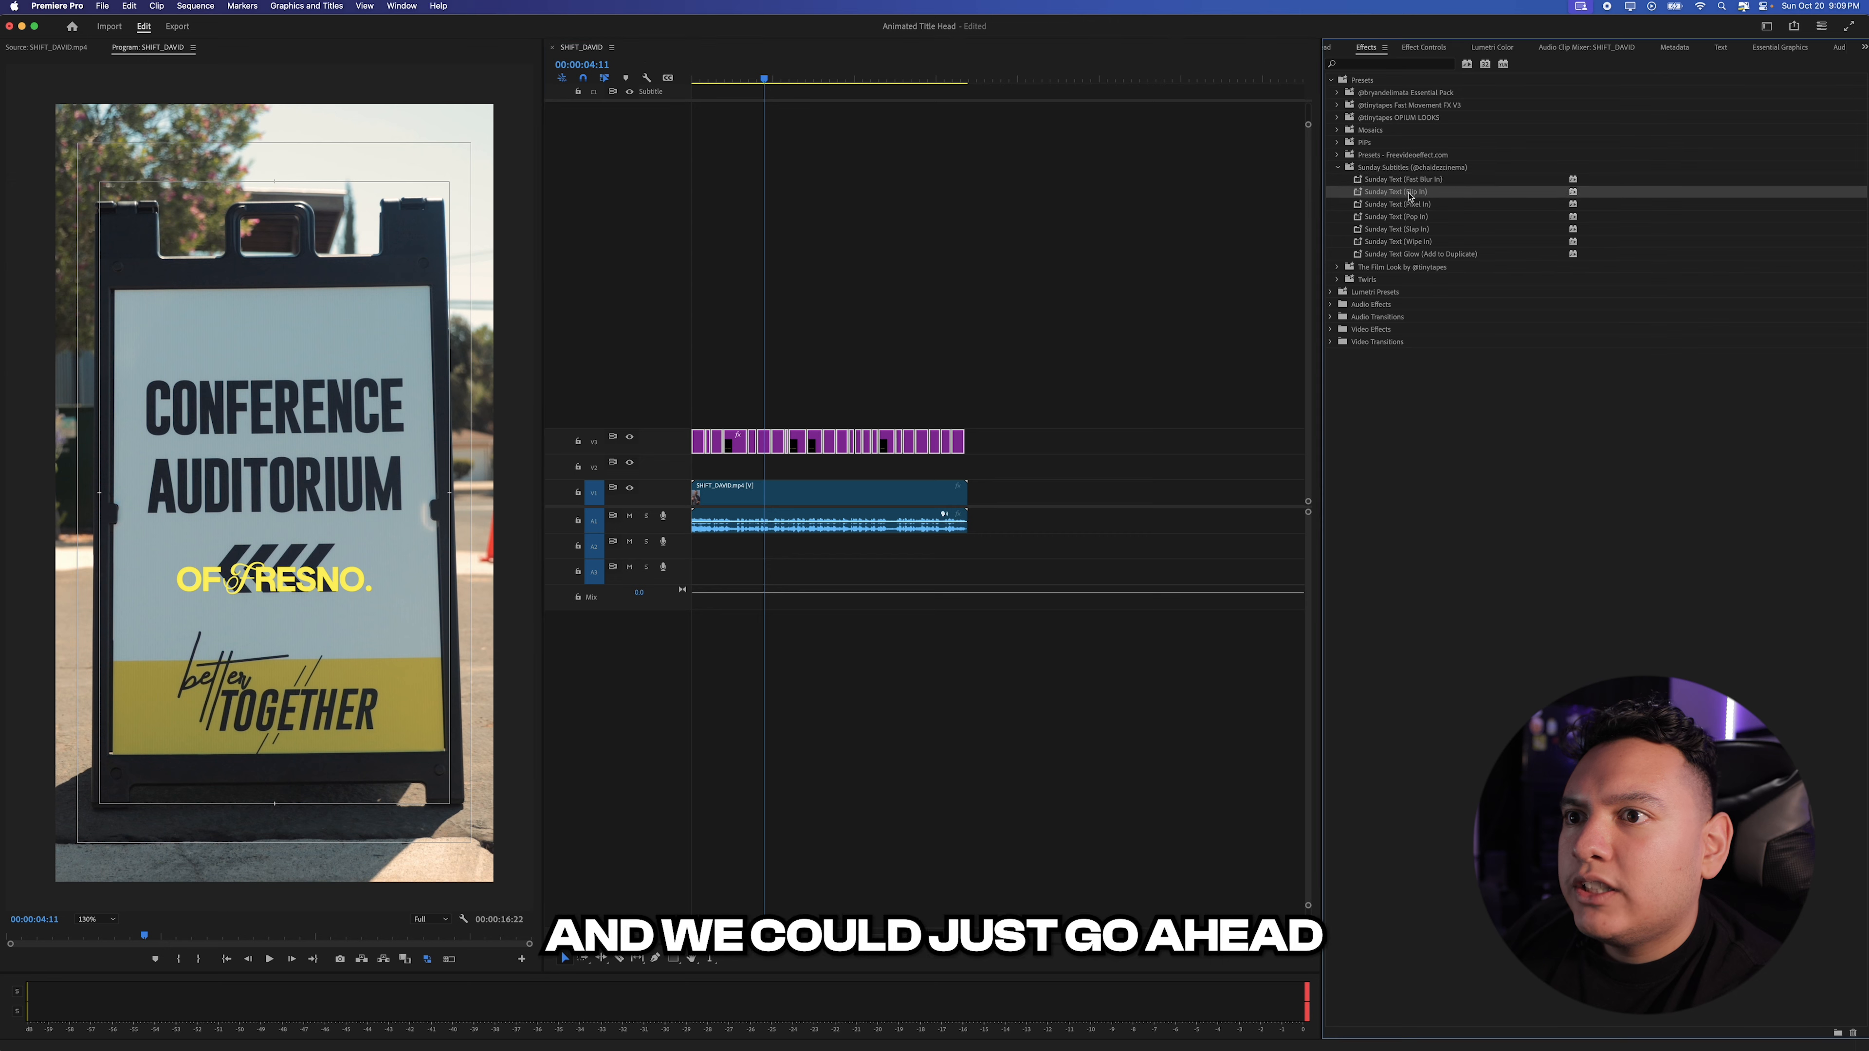
left_click_drag(837, 301, 708, 439)
key("Home")
key("space")
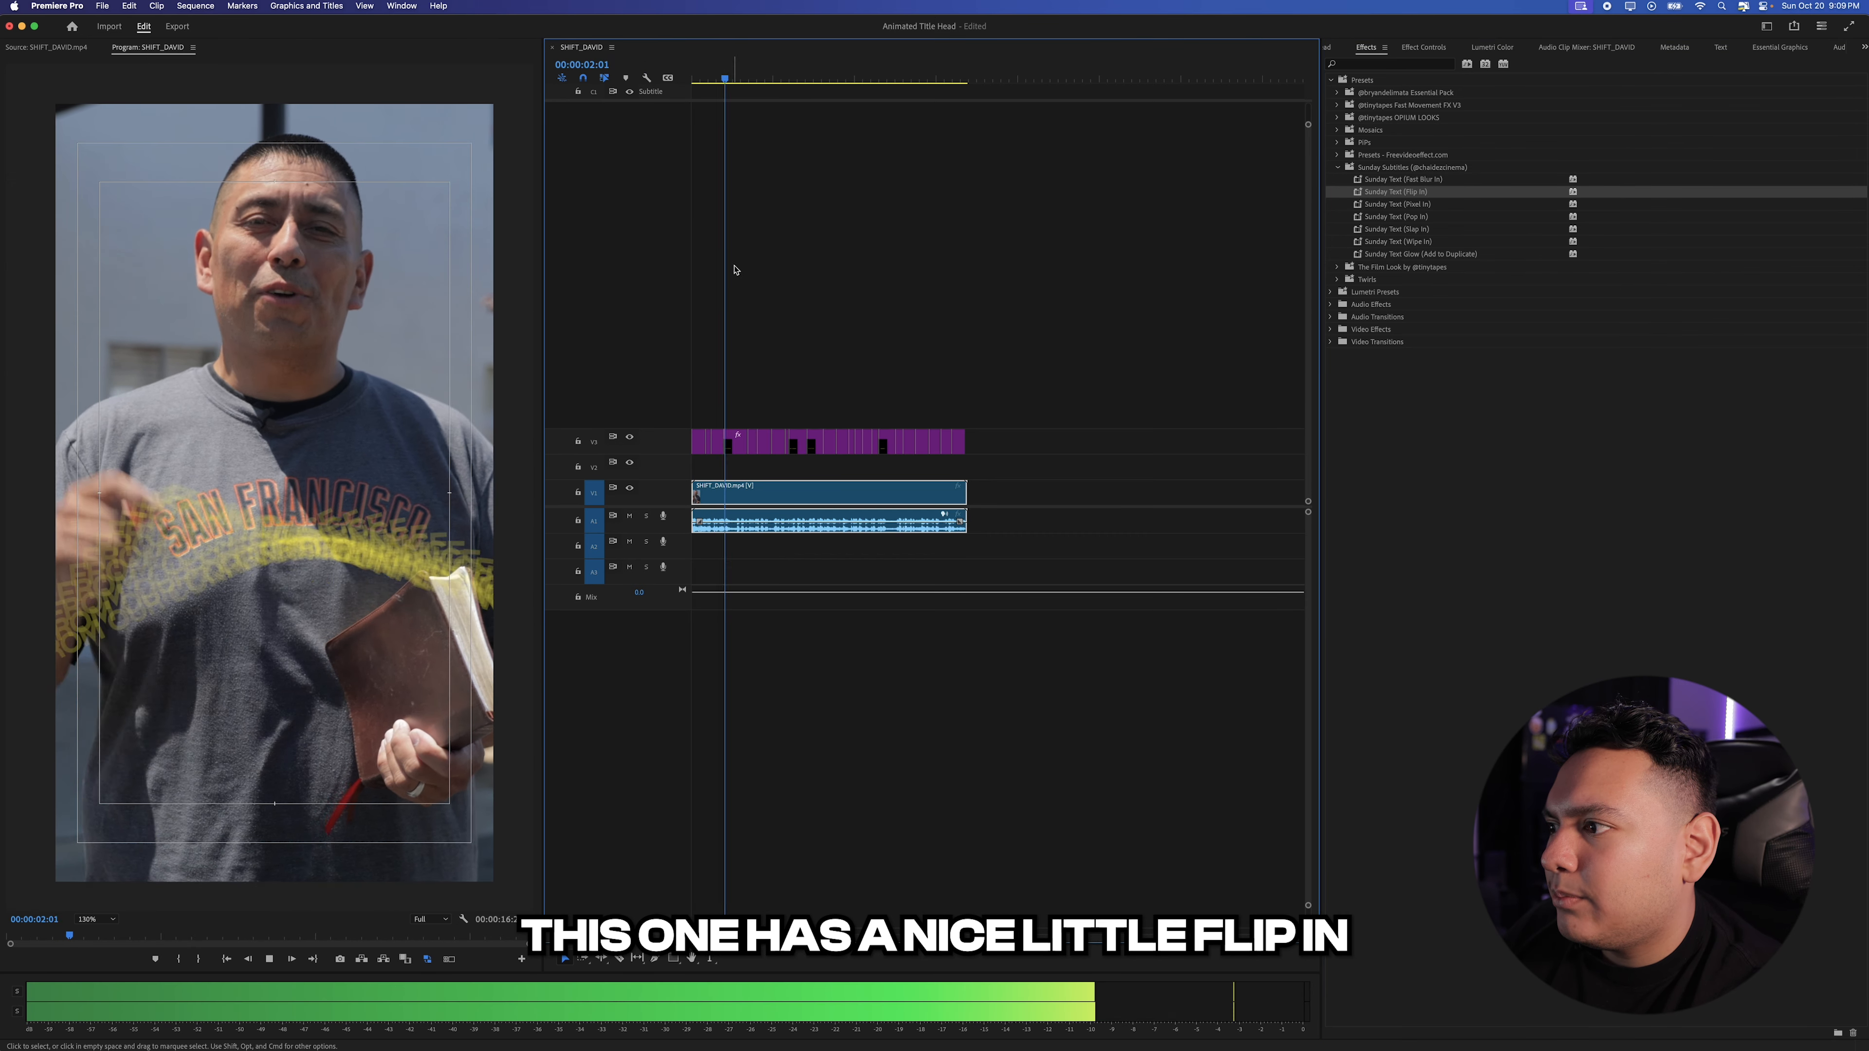
Move the playhead near the start of the sequence and try the Sunday Text (Pop In) preset on all the caption graphics.
left_click(715, 77)
left_click_drag(716, 77, 717, 76)
left_click_drag(1089, 471, 661, 399)
left_click_drag(1416, 218, 1151, 298)
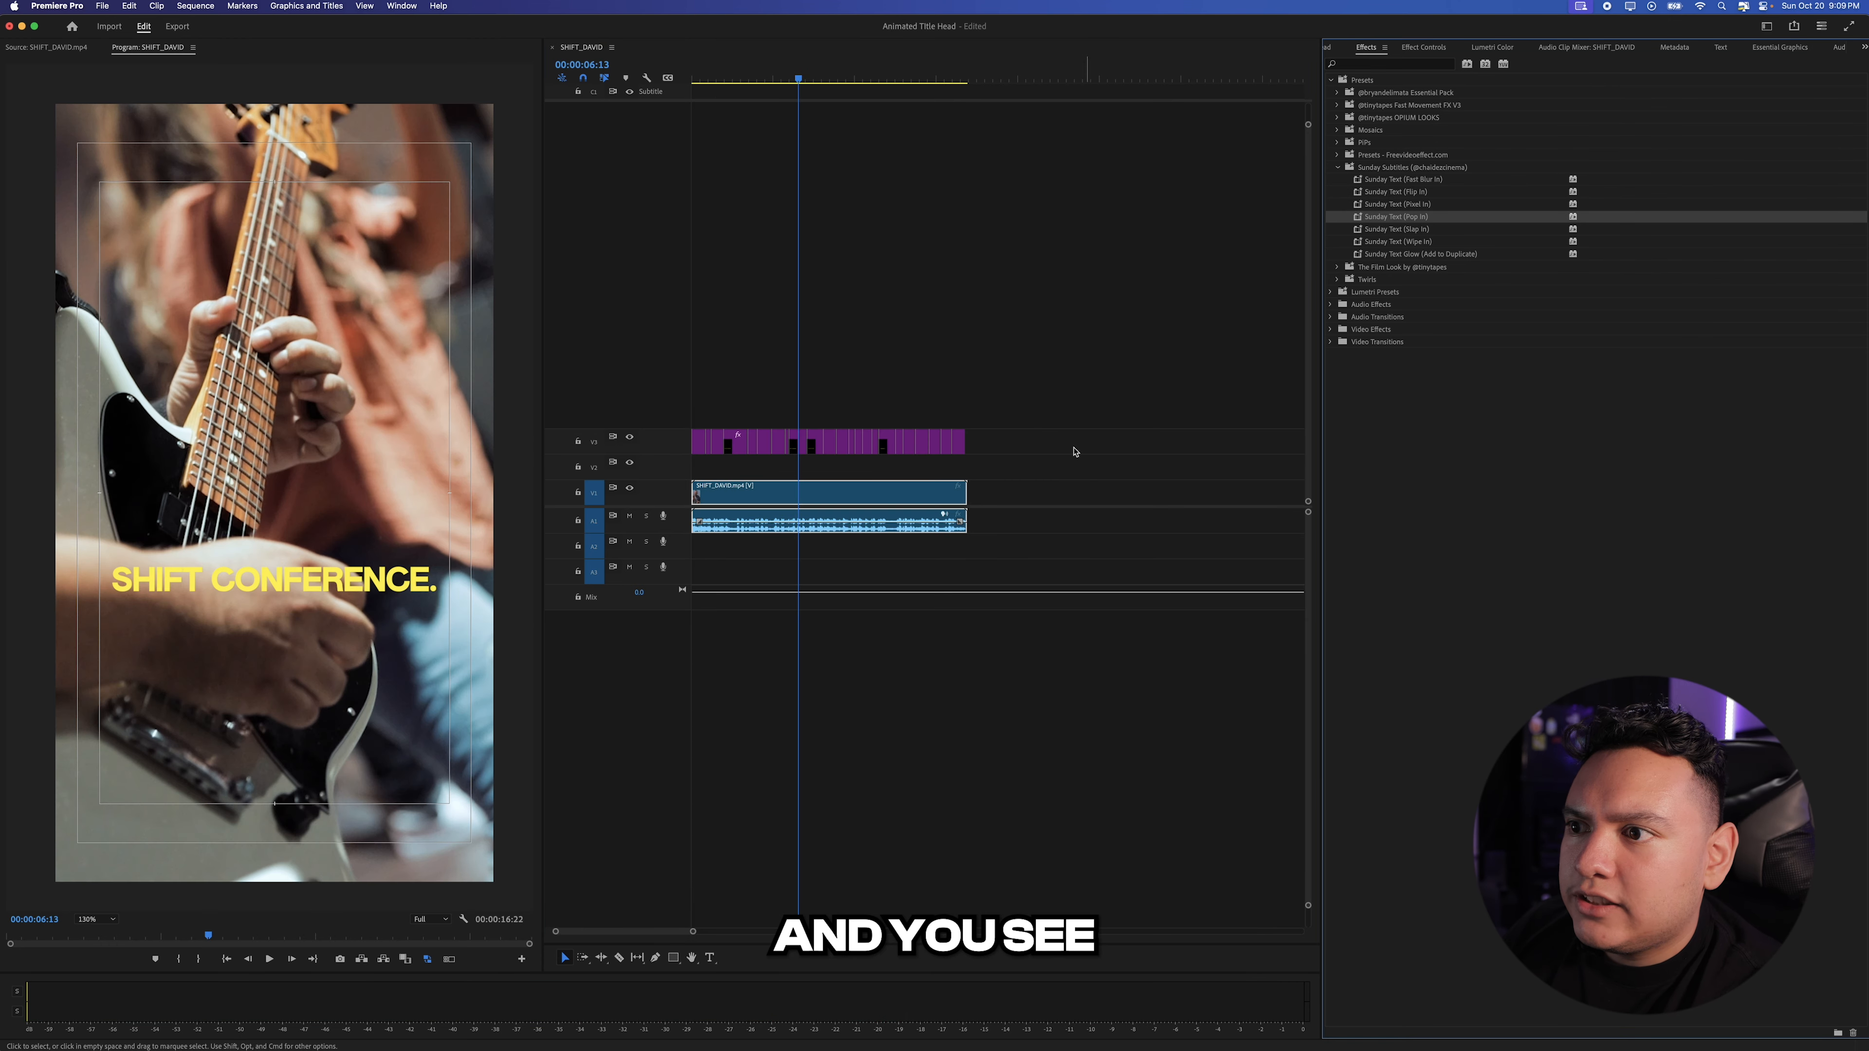
Try the Sunday Text (Slap In) preset on all the caption graphics and play part of the sequence.
left_click_drag(1064, 444, 714, 428)
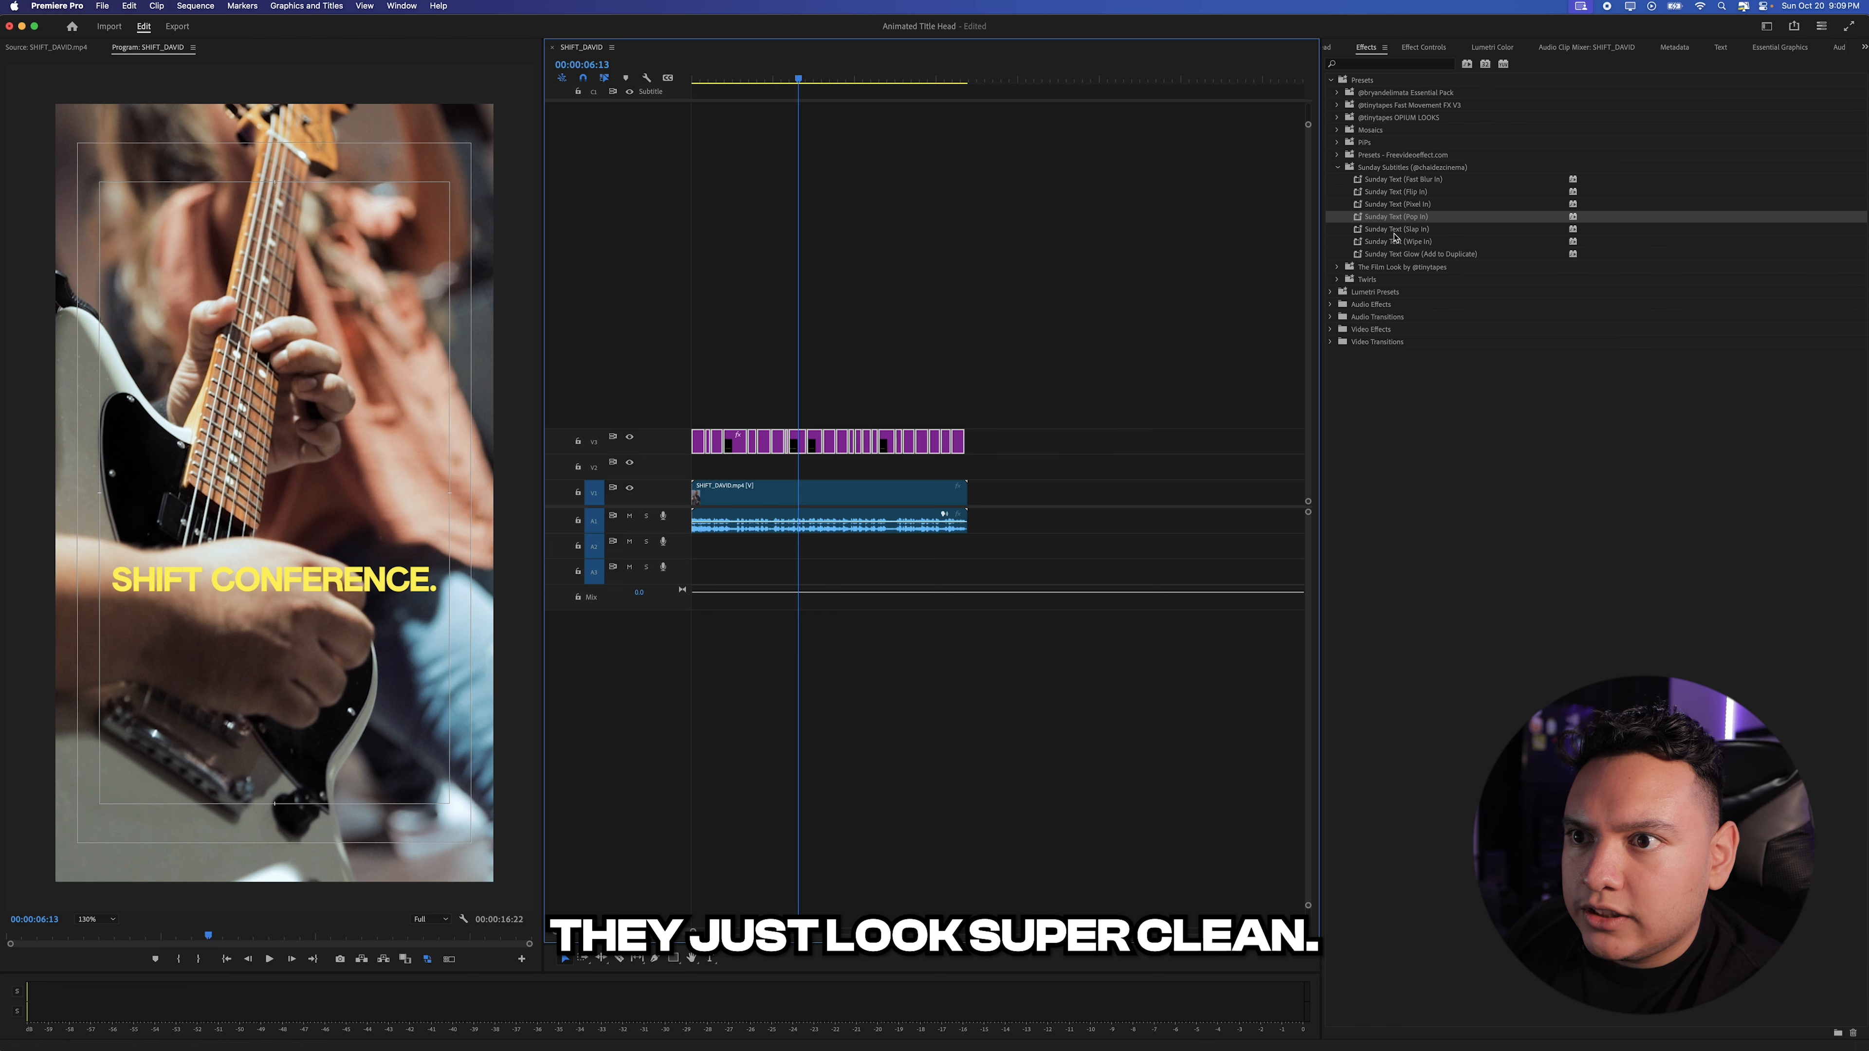
left_click(1369, 231)
left_click_drag(749, 432, 749, 435)
key("space")
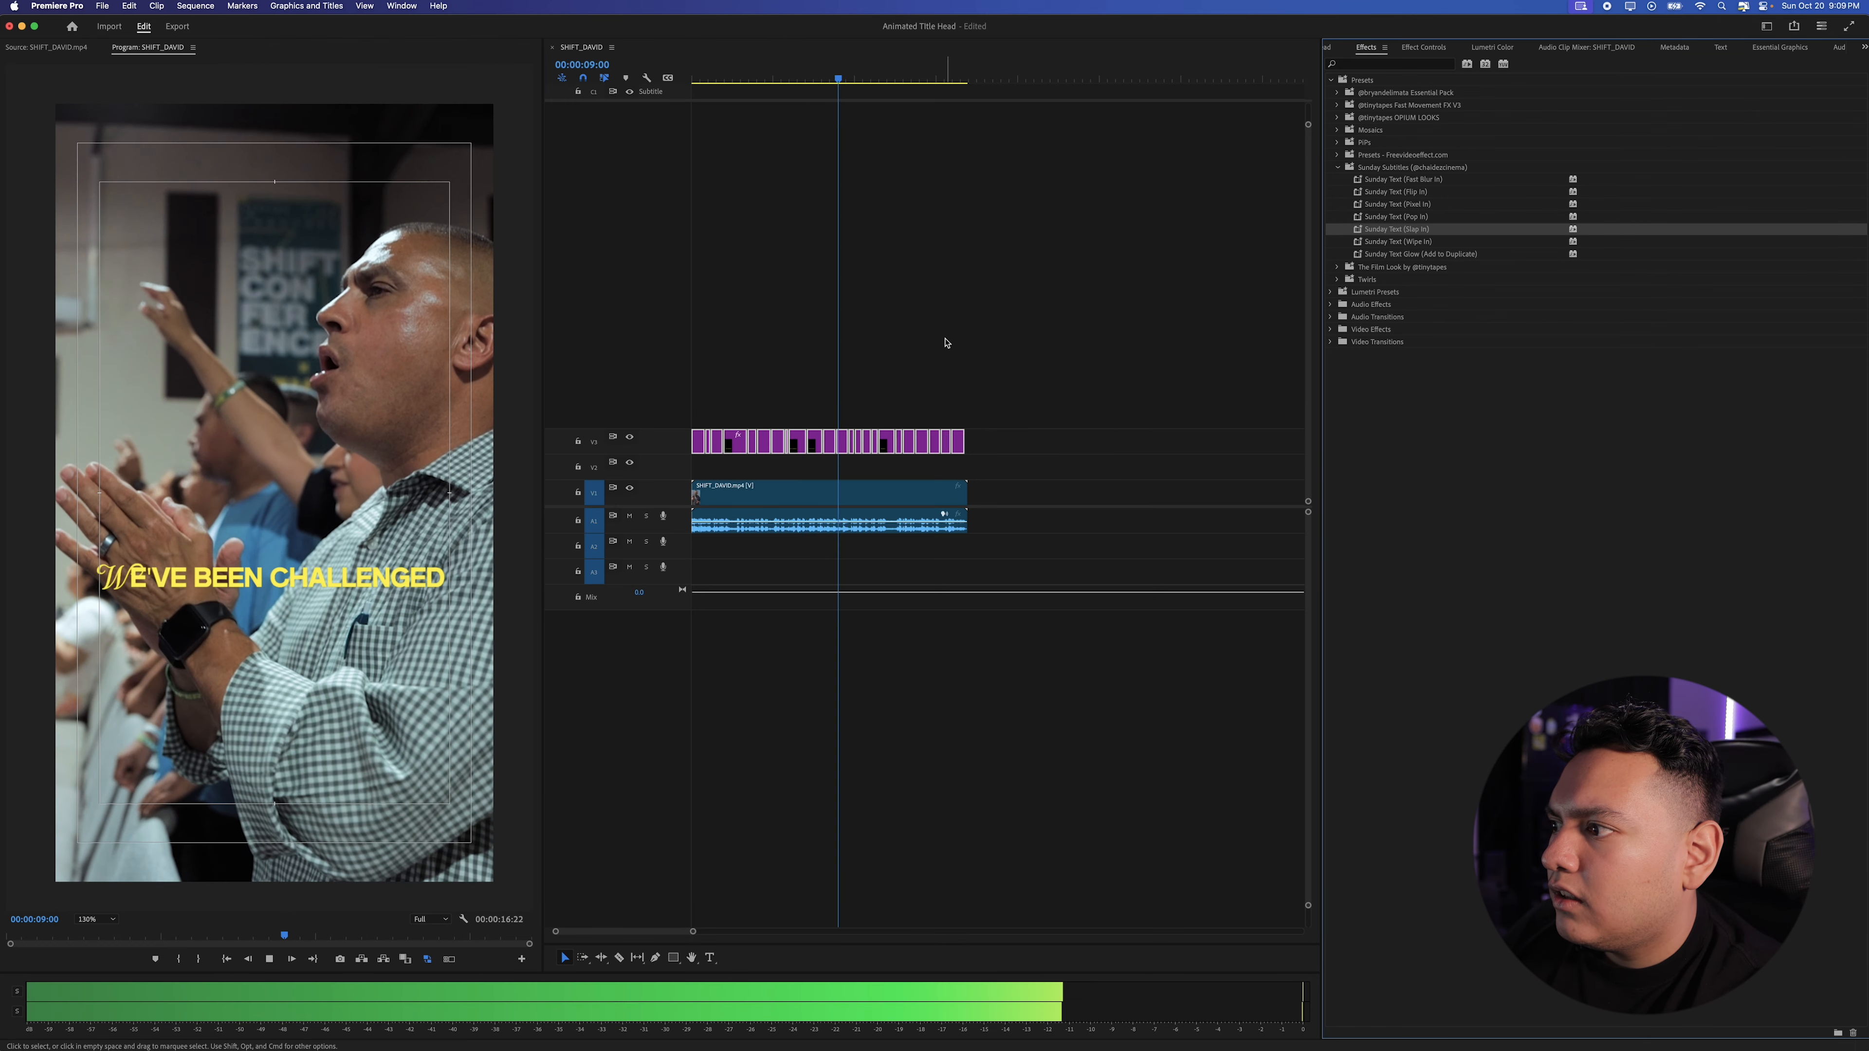
key("space")
Apply the Sunday Text (Pop In) preset to all the caption graphics and play the sequence from its beginning.
left_click(1034, 443)
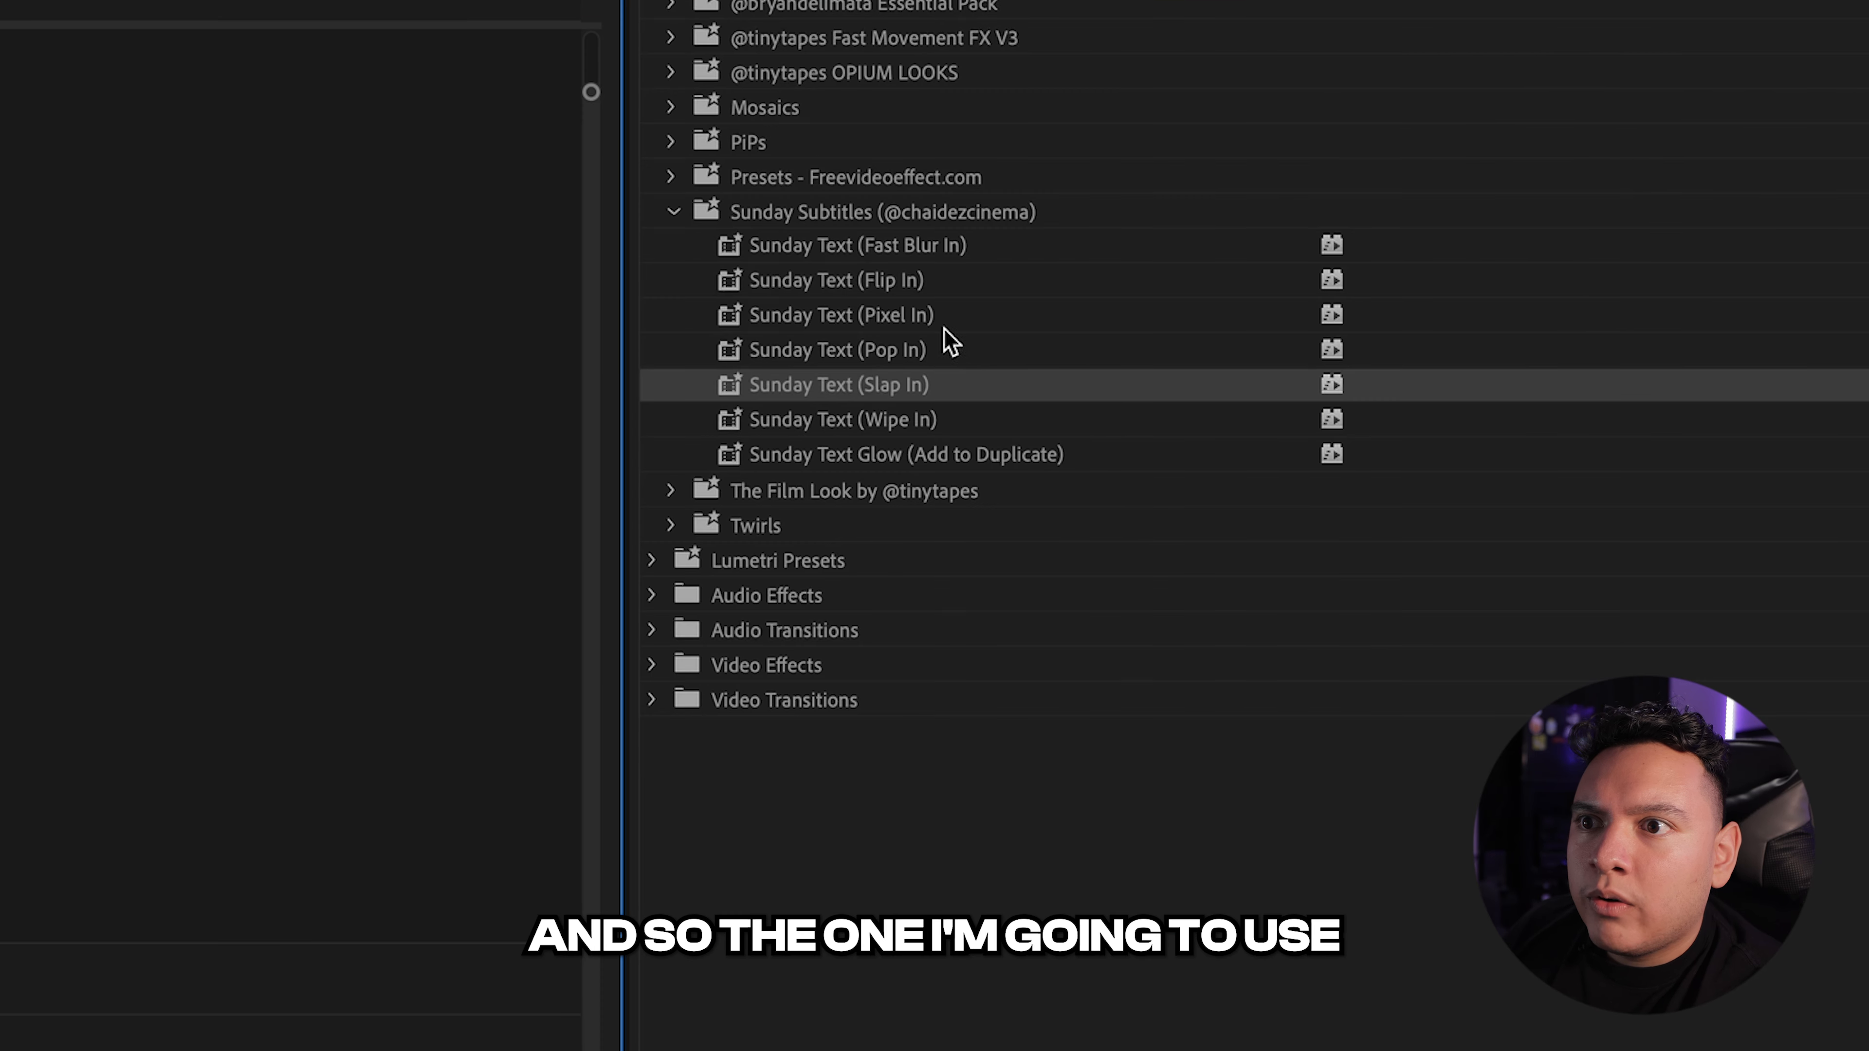
left_click(956, 349)
left_click_drag(837, 349, 765, 435)
left_click(780, 376)
left_click_drag(769, 47, 539, 71)
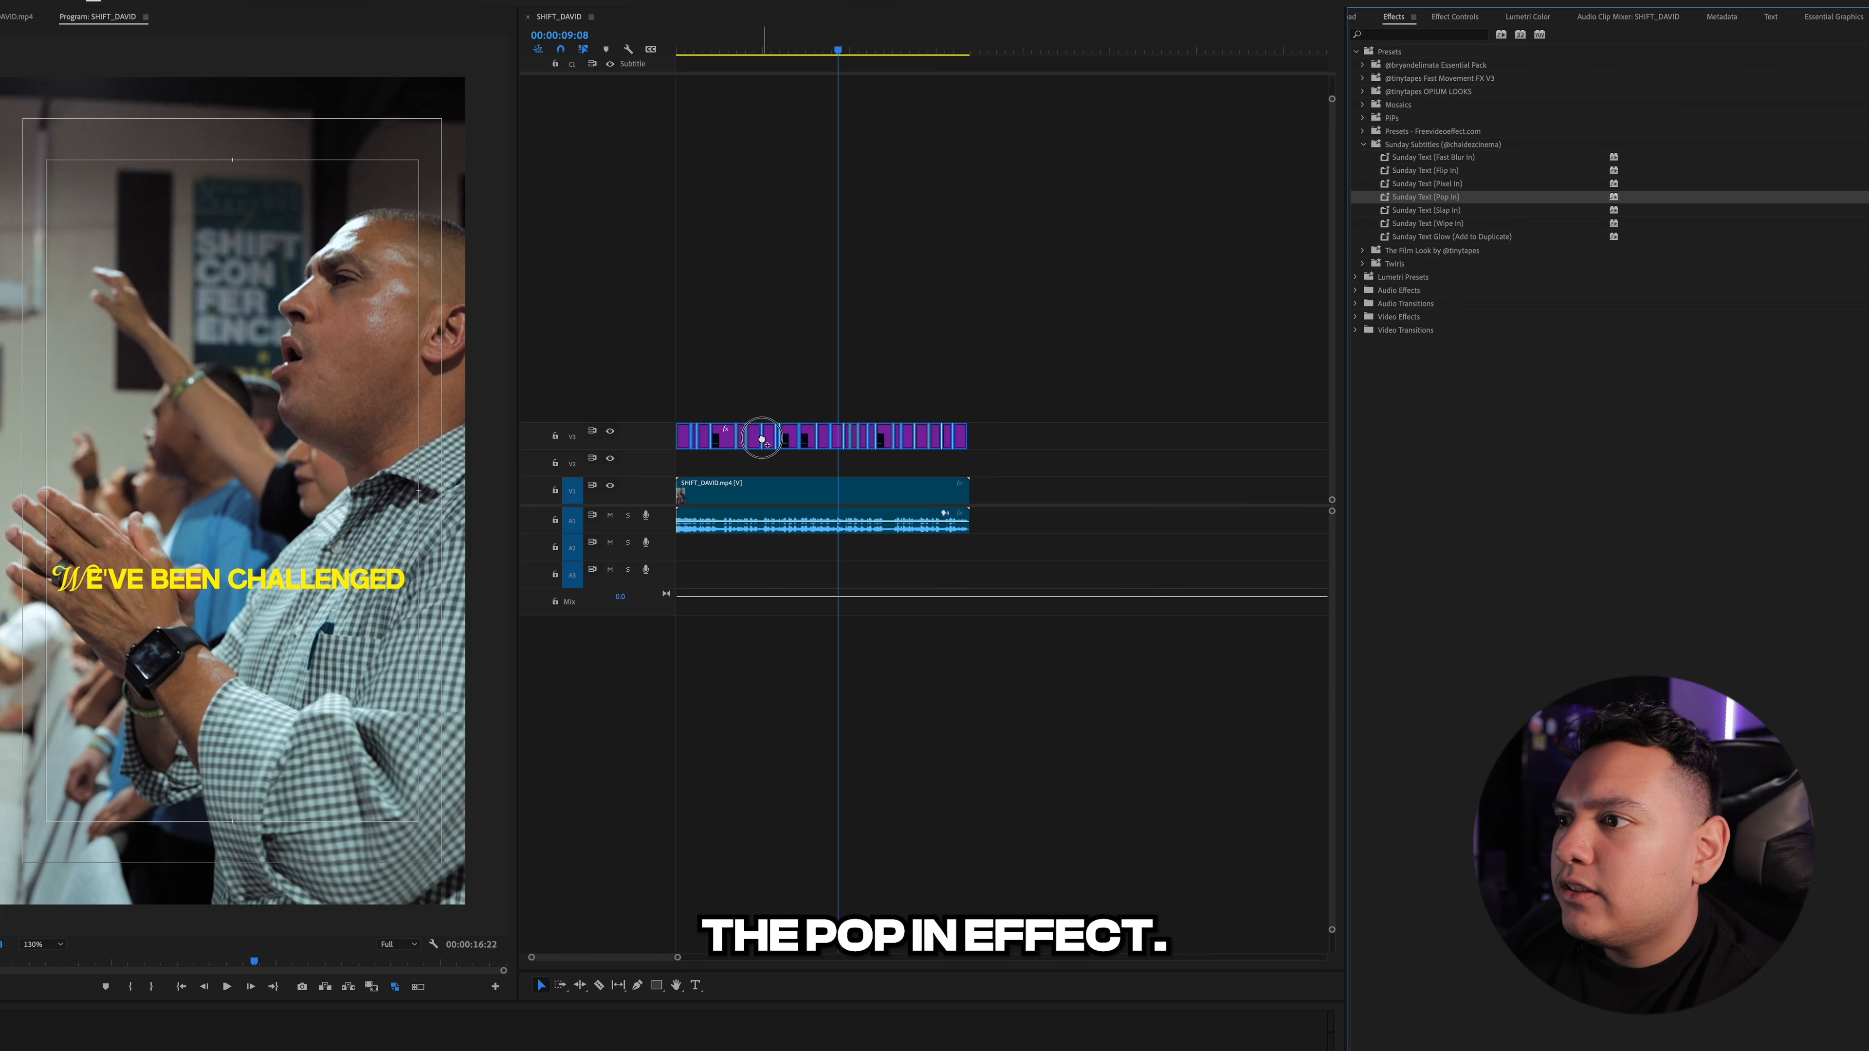
key("space")
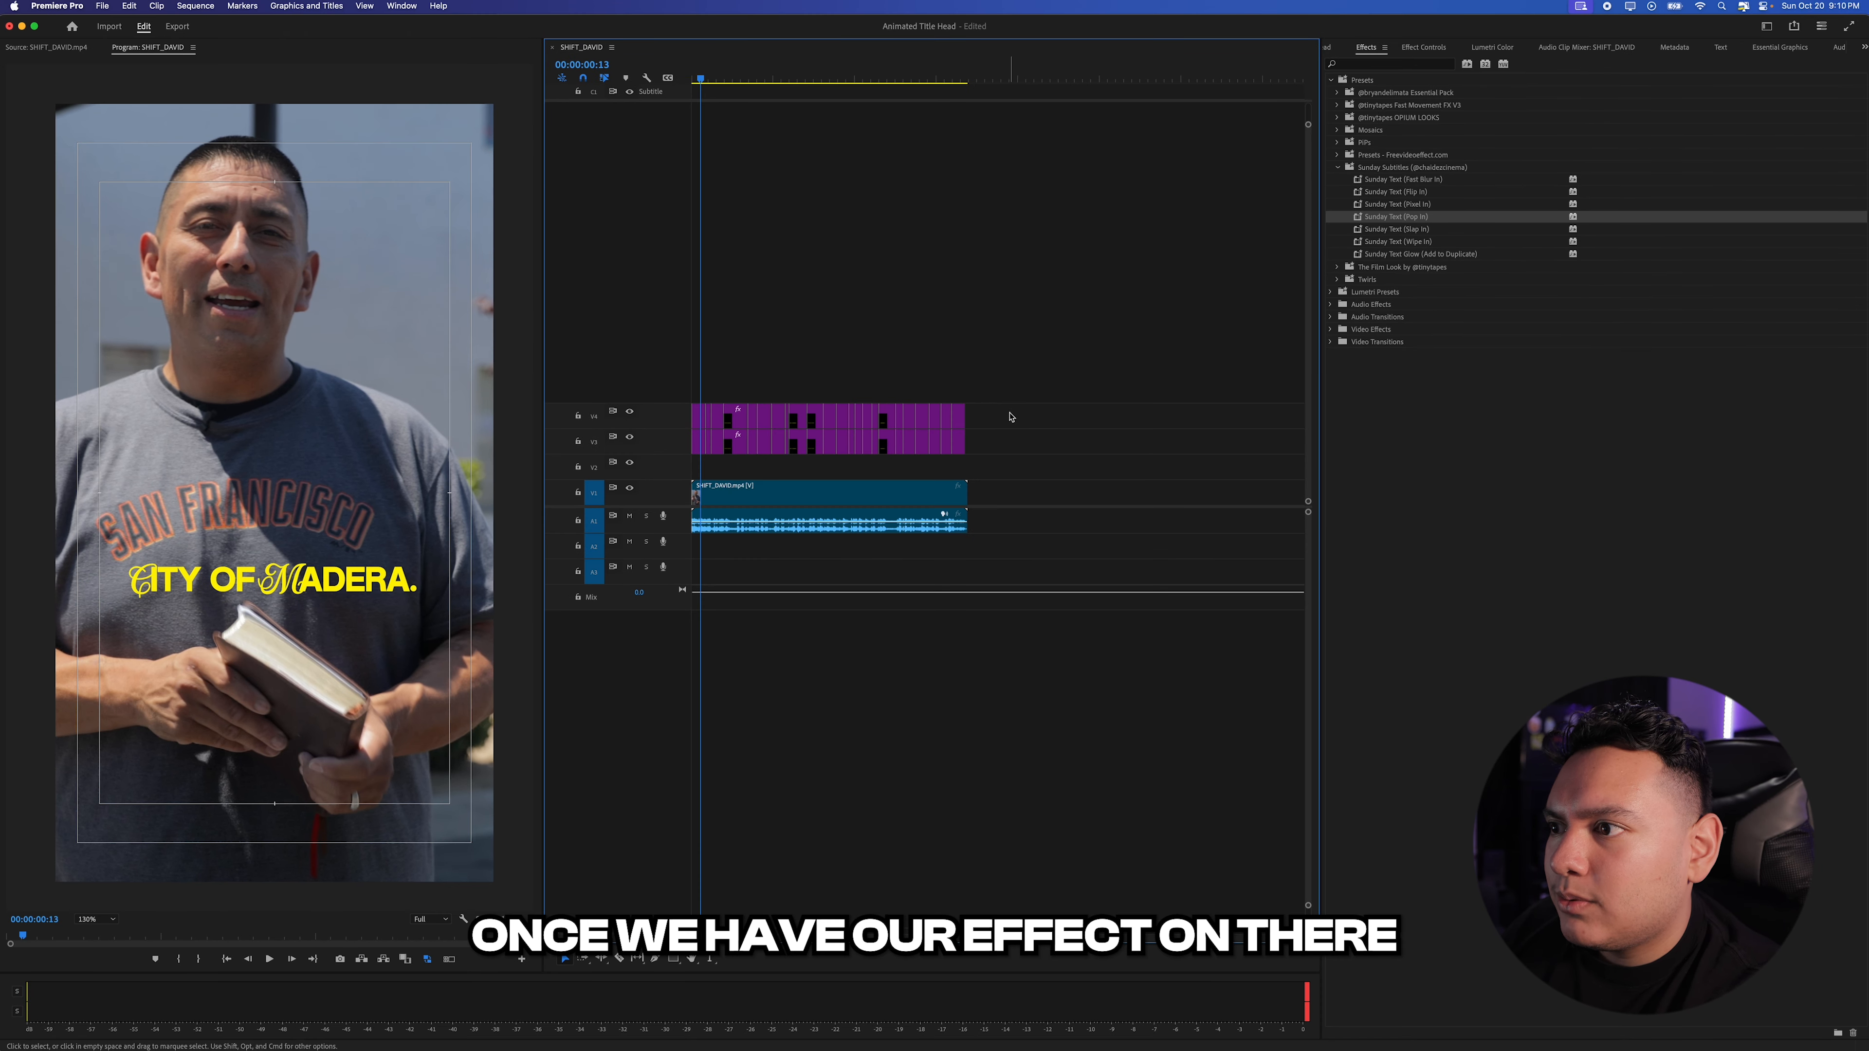
Apply the Sunday Text Glow (Add to Duplicate) preset to the duplicated caption graphics on the uppermost video track and preview from the start.
left_click_drag(1012, 390, 695, 406)
left_click(1372, 255)
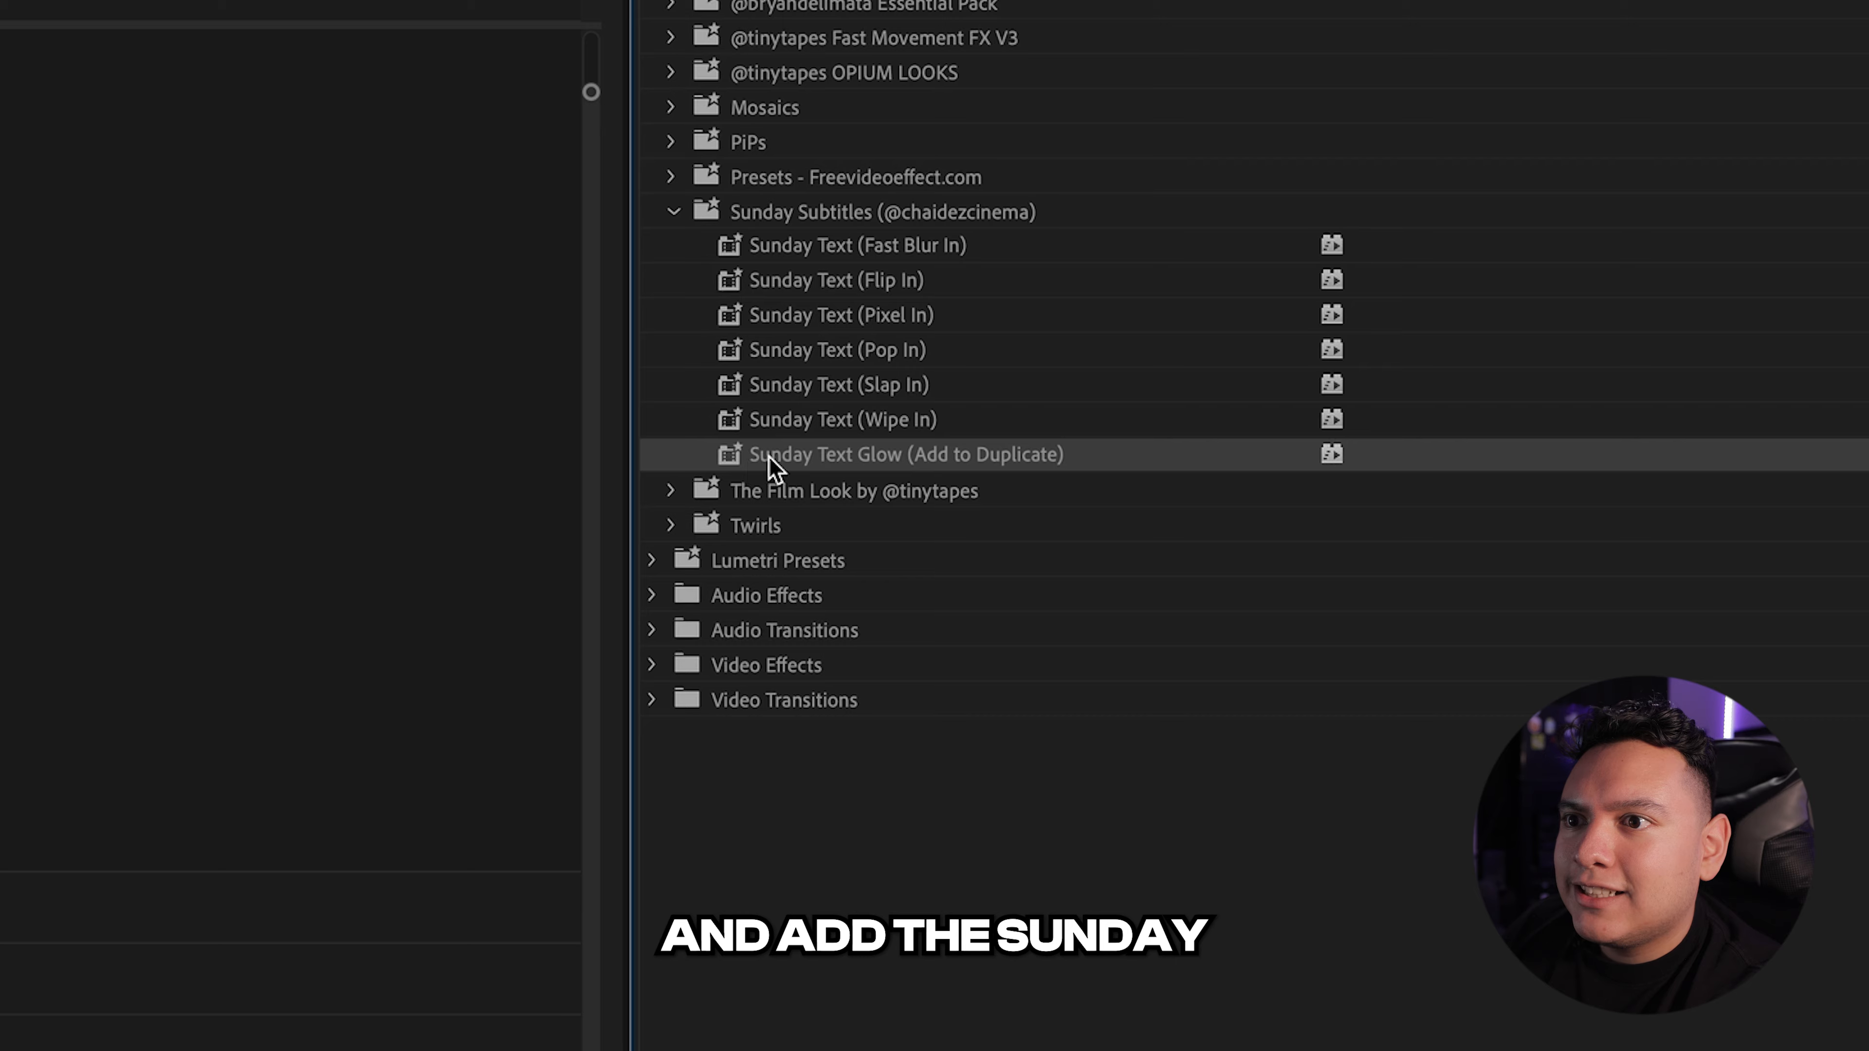
left_click_drag(1371, 254, 736, 412)
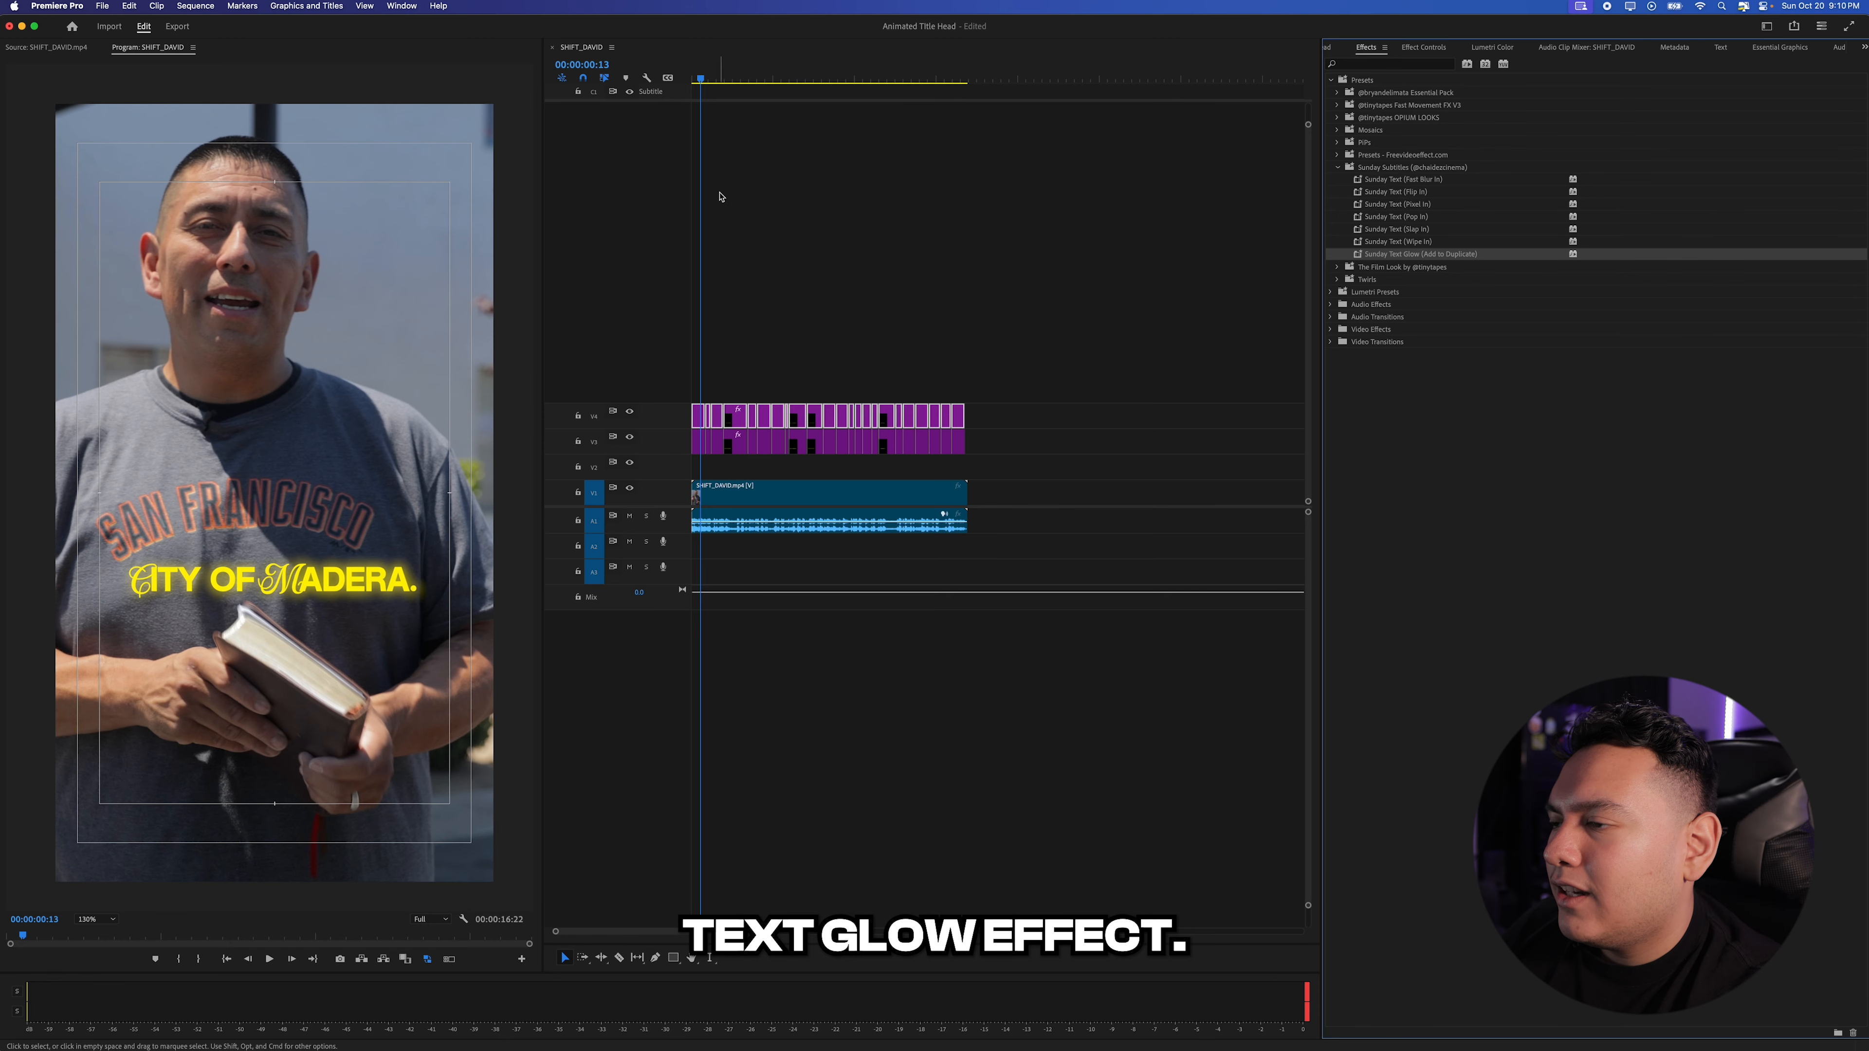
left_click_drag(712, 77, 617, 96)
key("space")
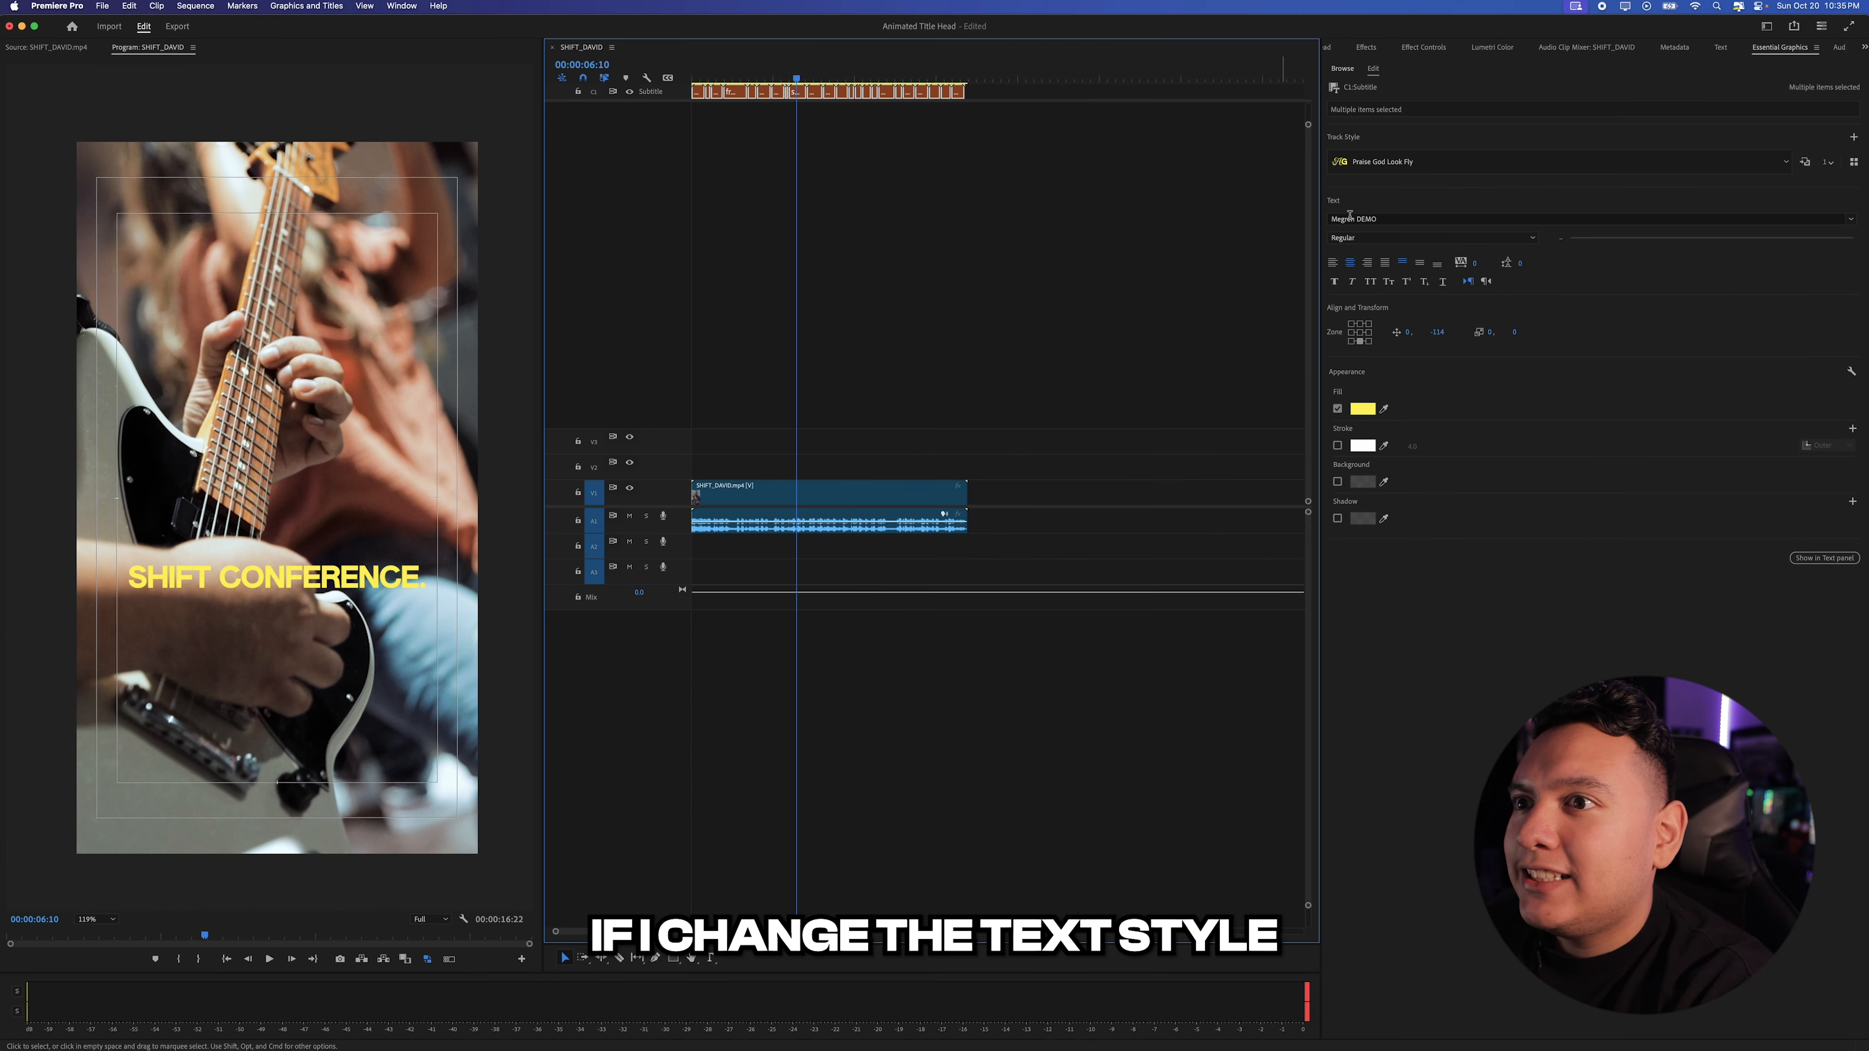
Apply the Heavenly Highlight track style to the captions and move the playhead to check them.
left_click(1442, 170)
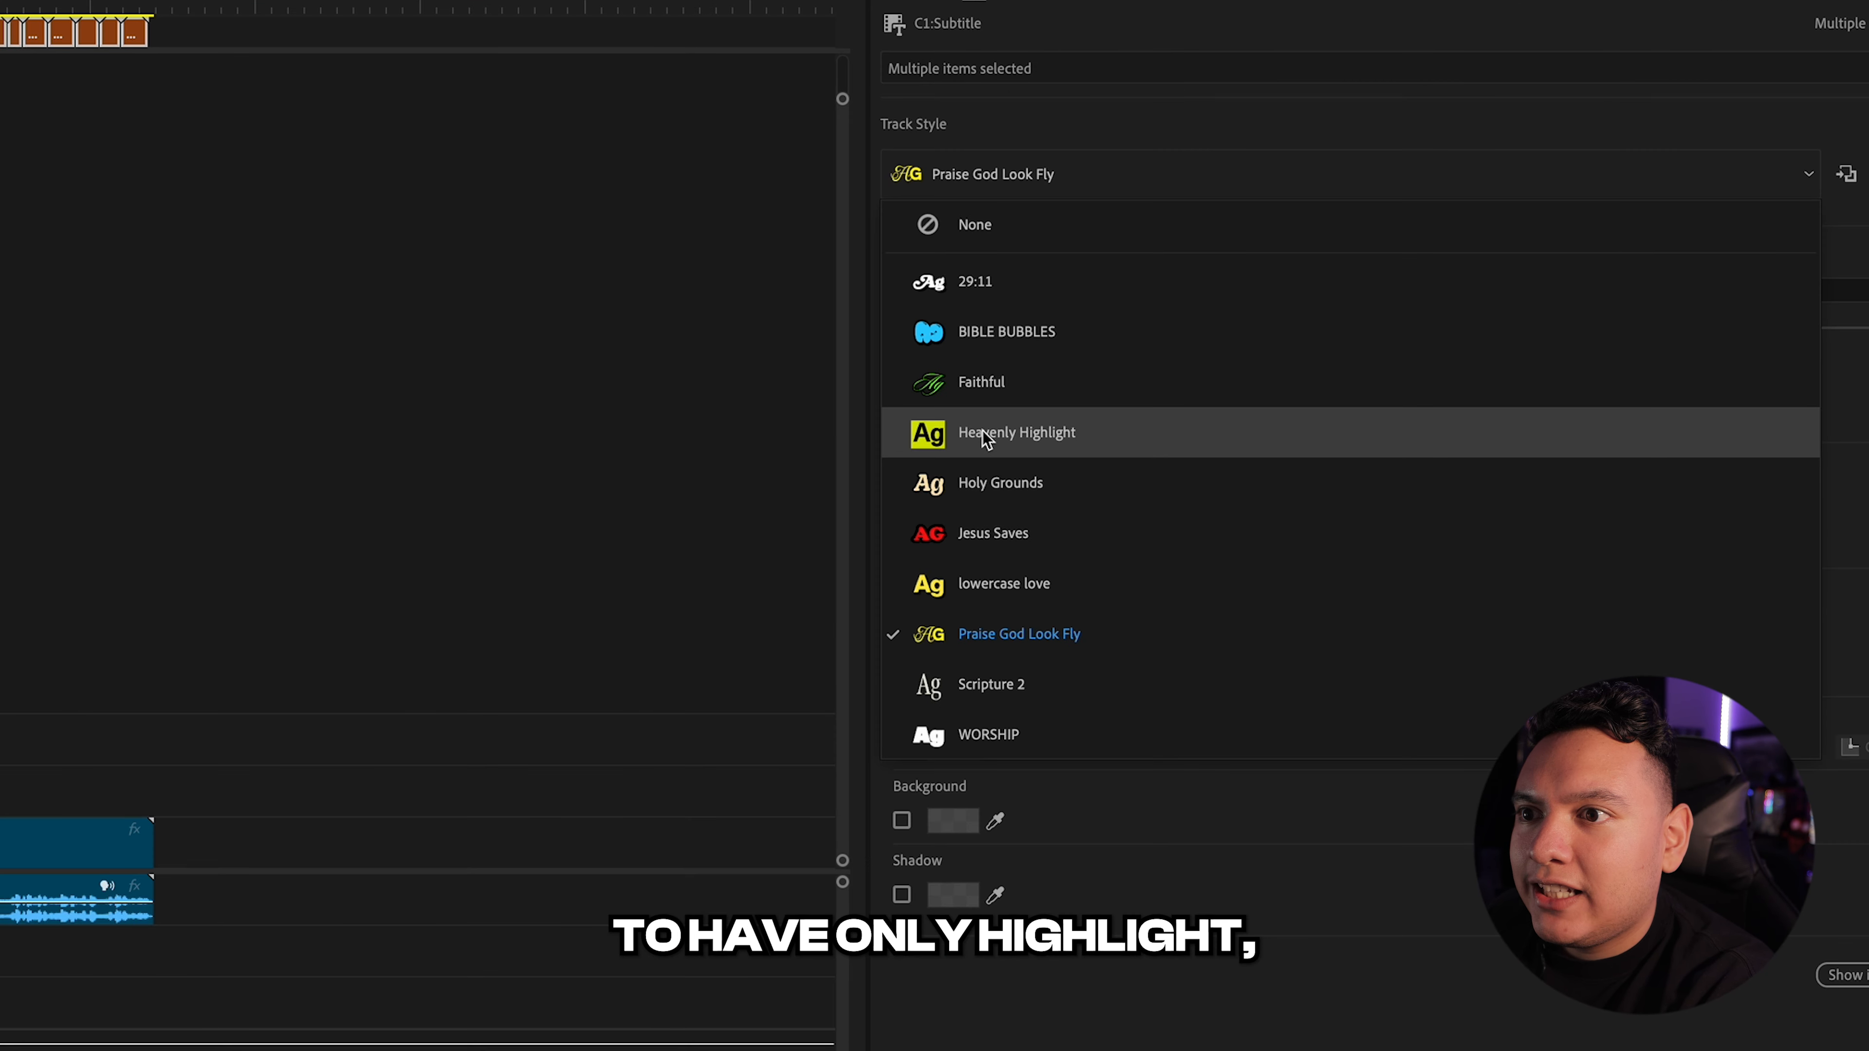
left_click(1395, 284)
left_click_drag(787, 50, 724, 50)
left_click(724, 64)
Upgrade the highlighted captions to graphics and return the playhead to the start of the sequence.
left_click(313, 6)
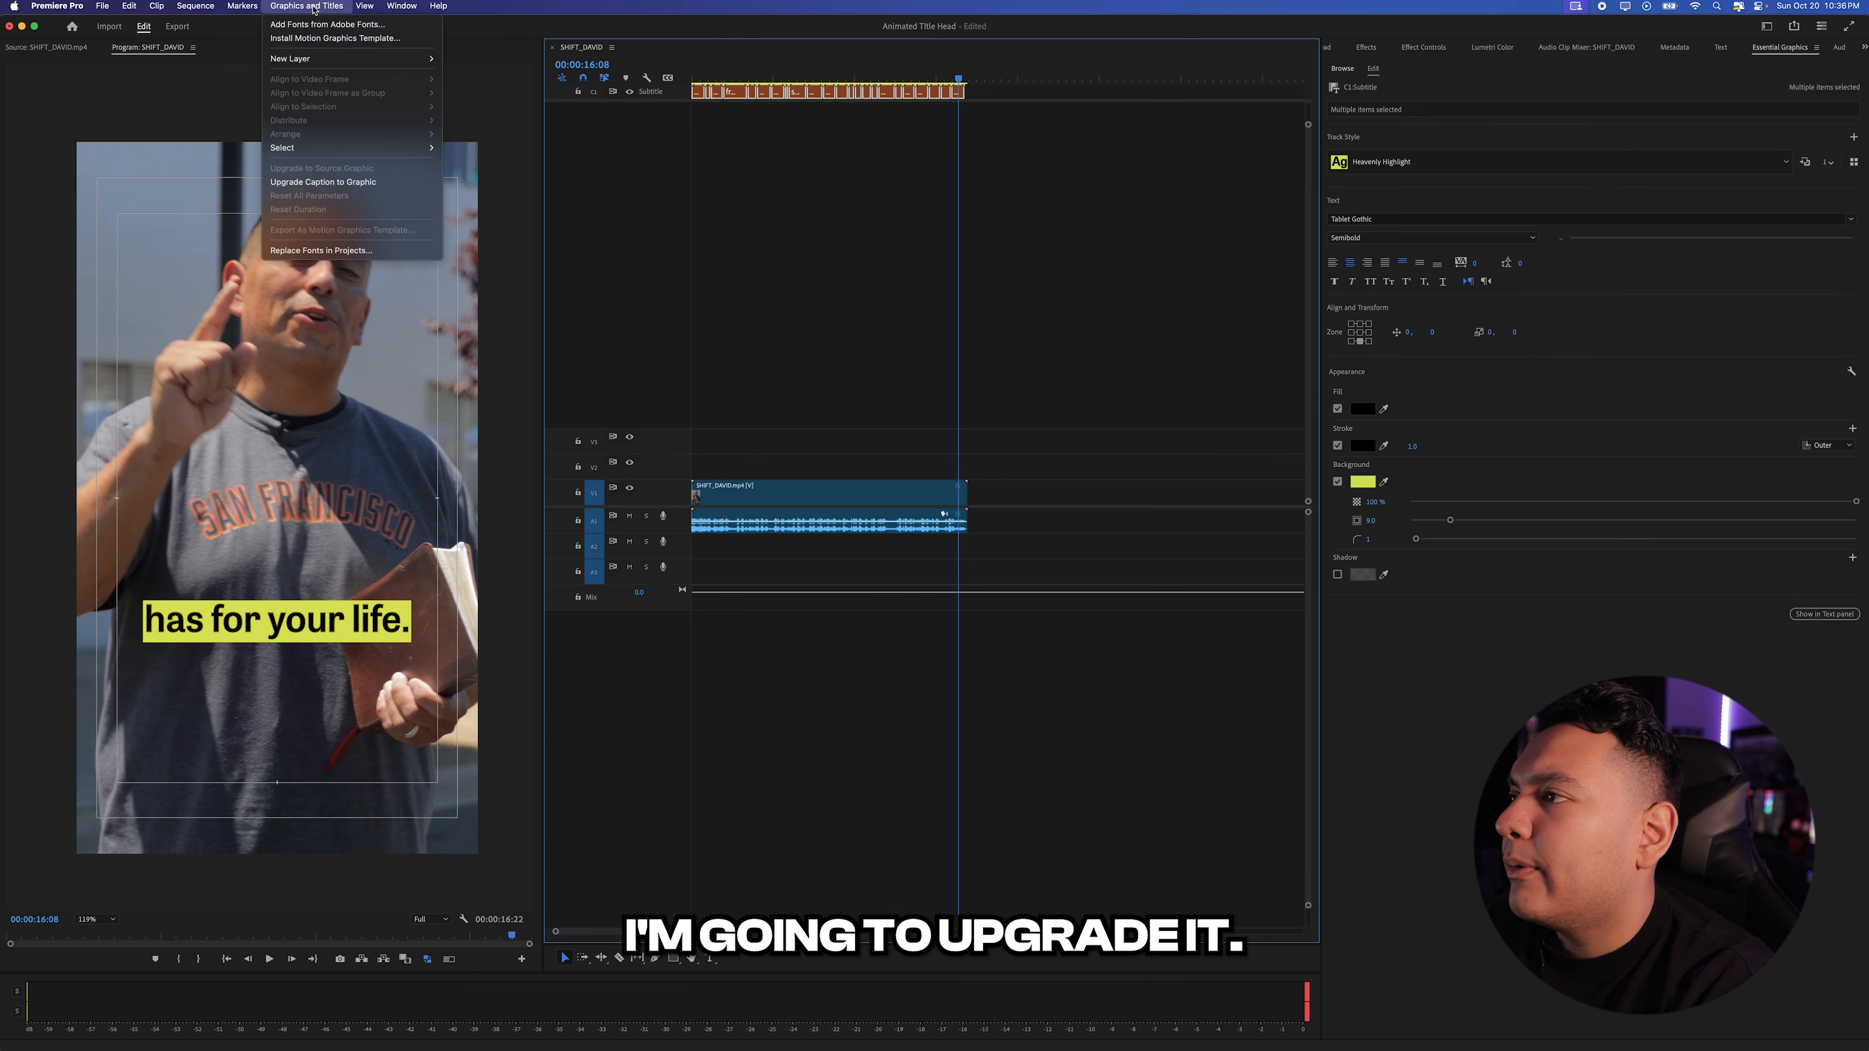
left_click(335, 182)
left_click(691, 77)
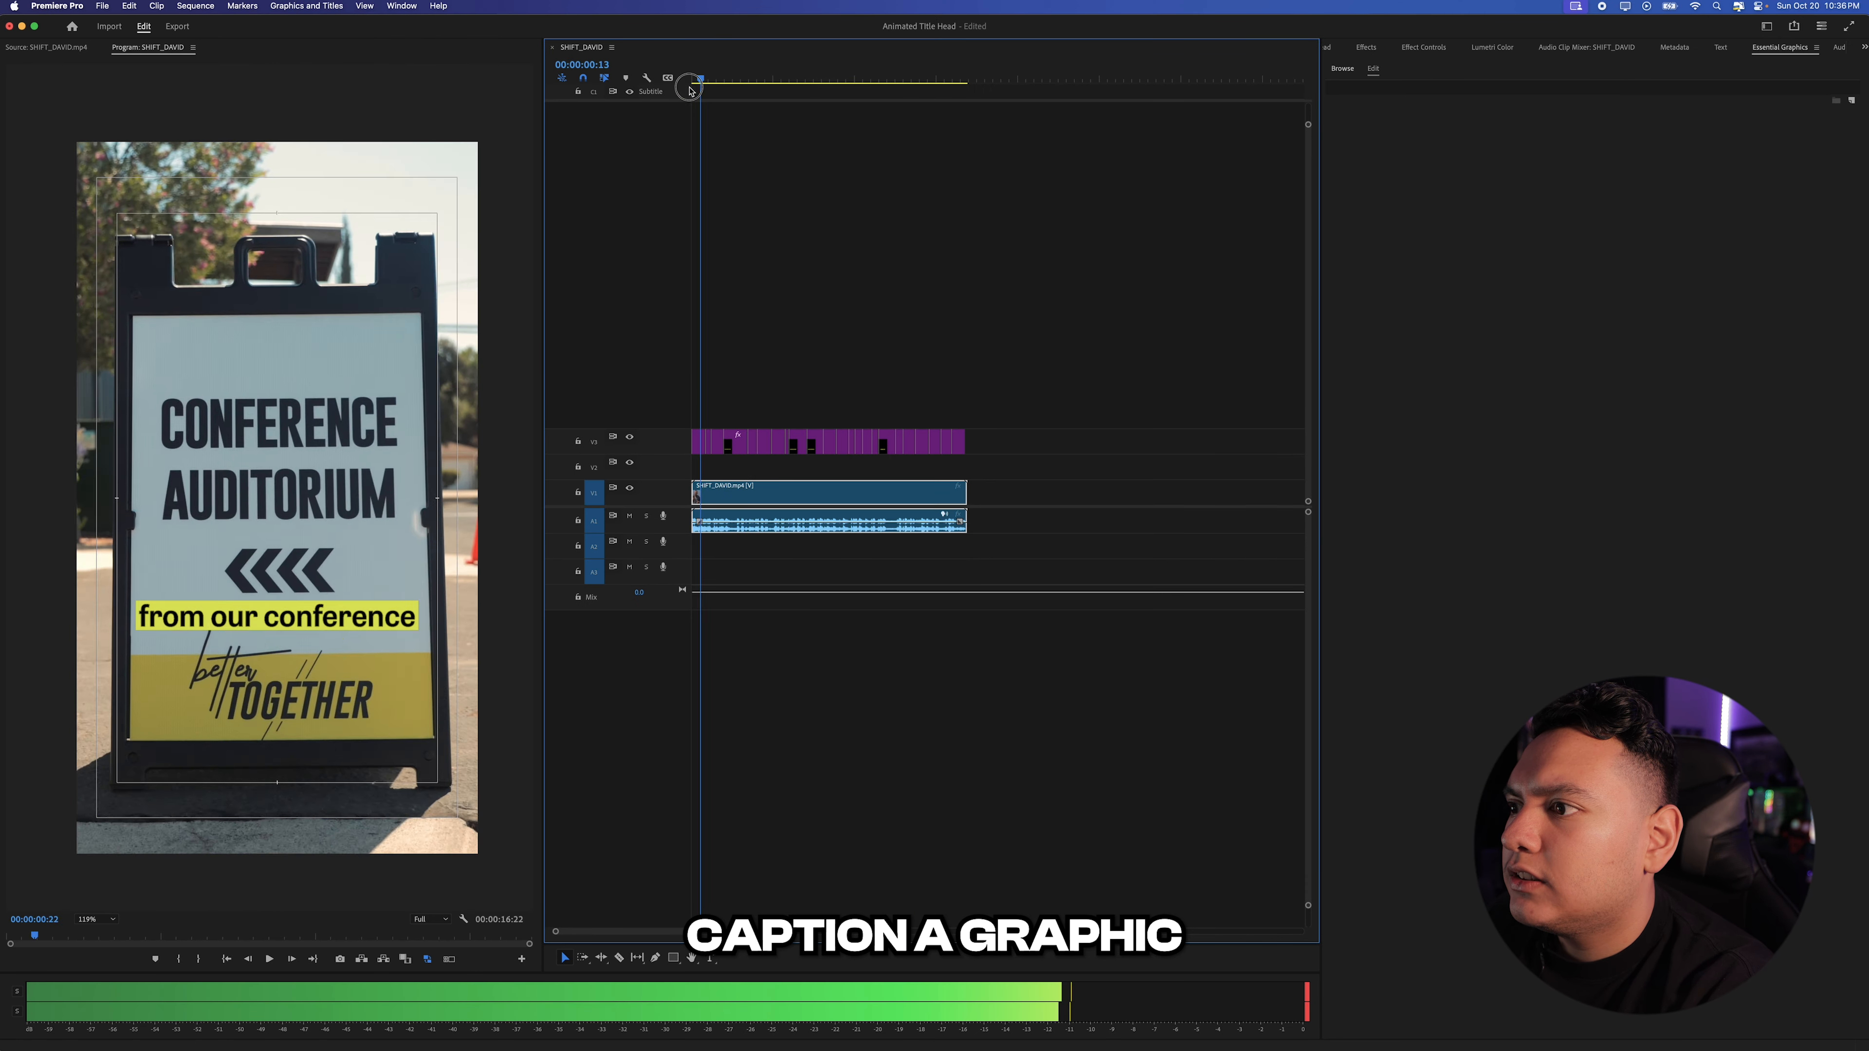
Apply the Sunday Text (Wipe In) preset to all the highlighted caption graphics and play the sequence from its beginning.
left_click_drag(1026, 464, 577, 352)
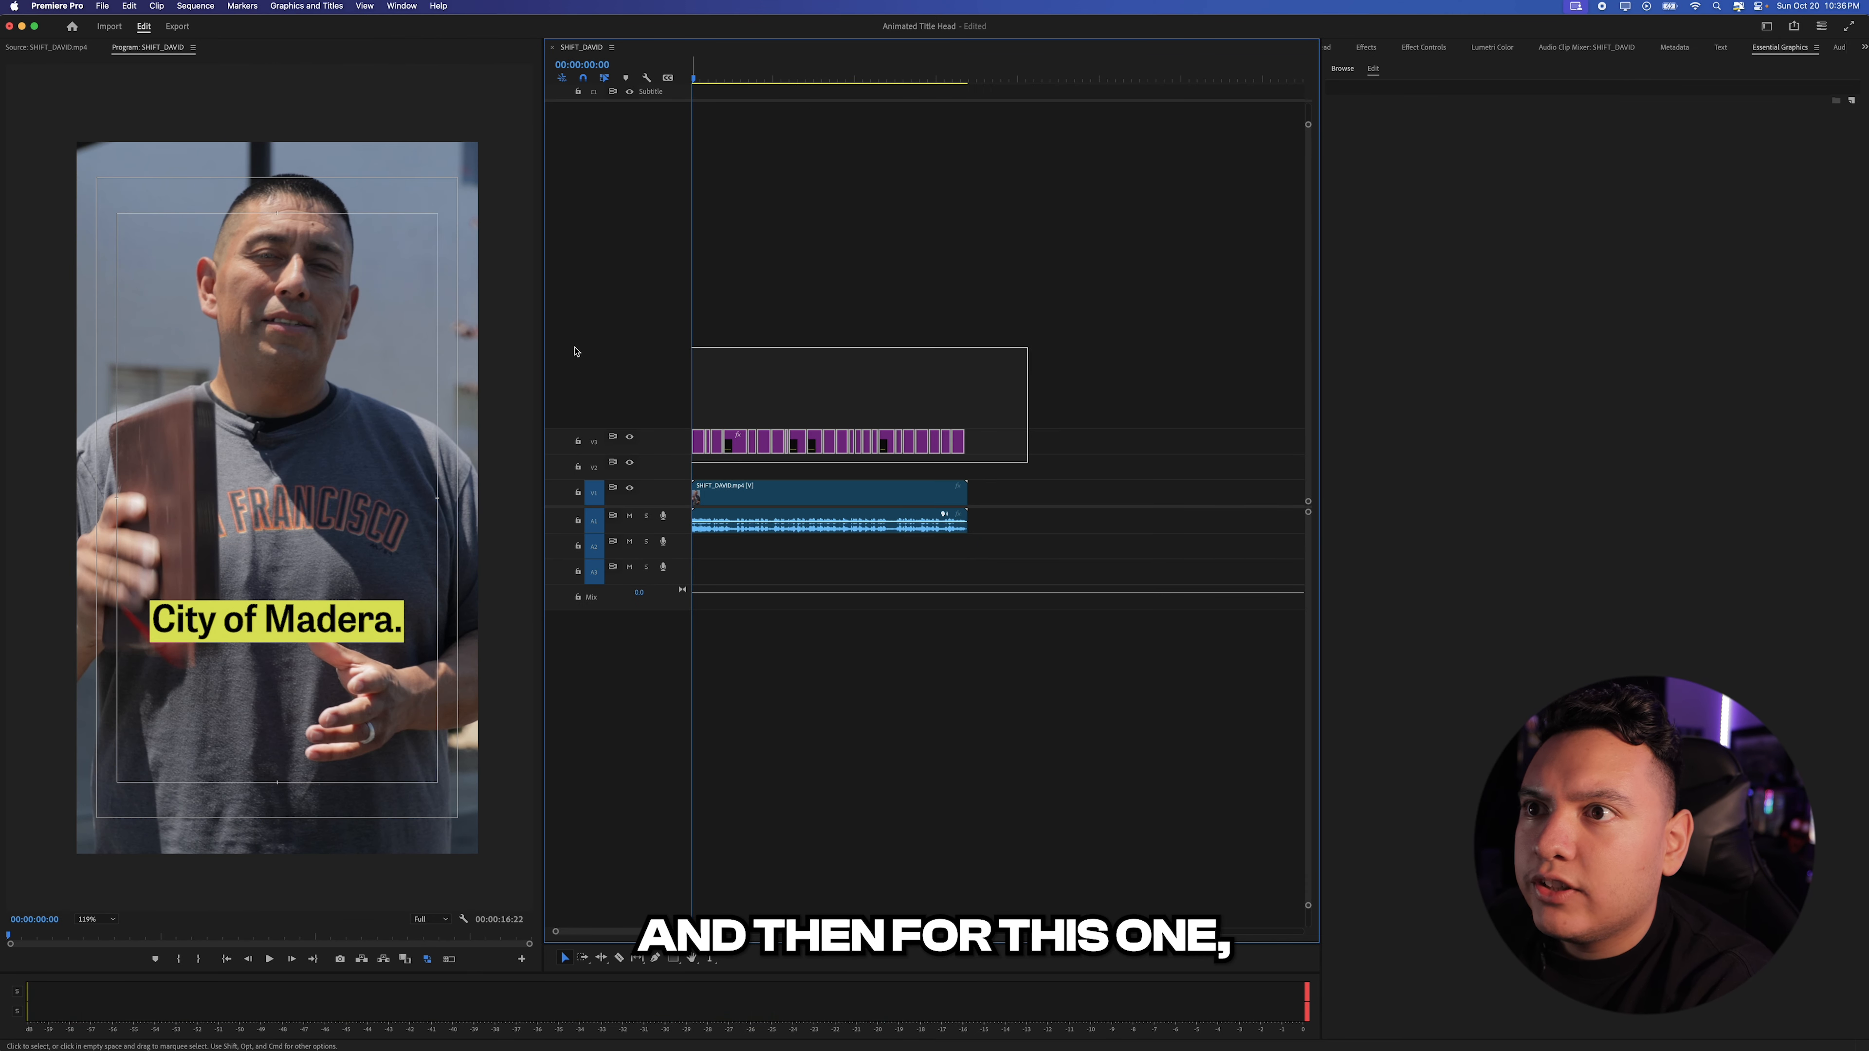
left_click(1368, 48)
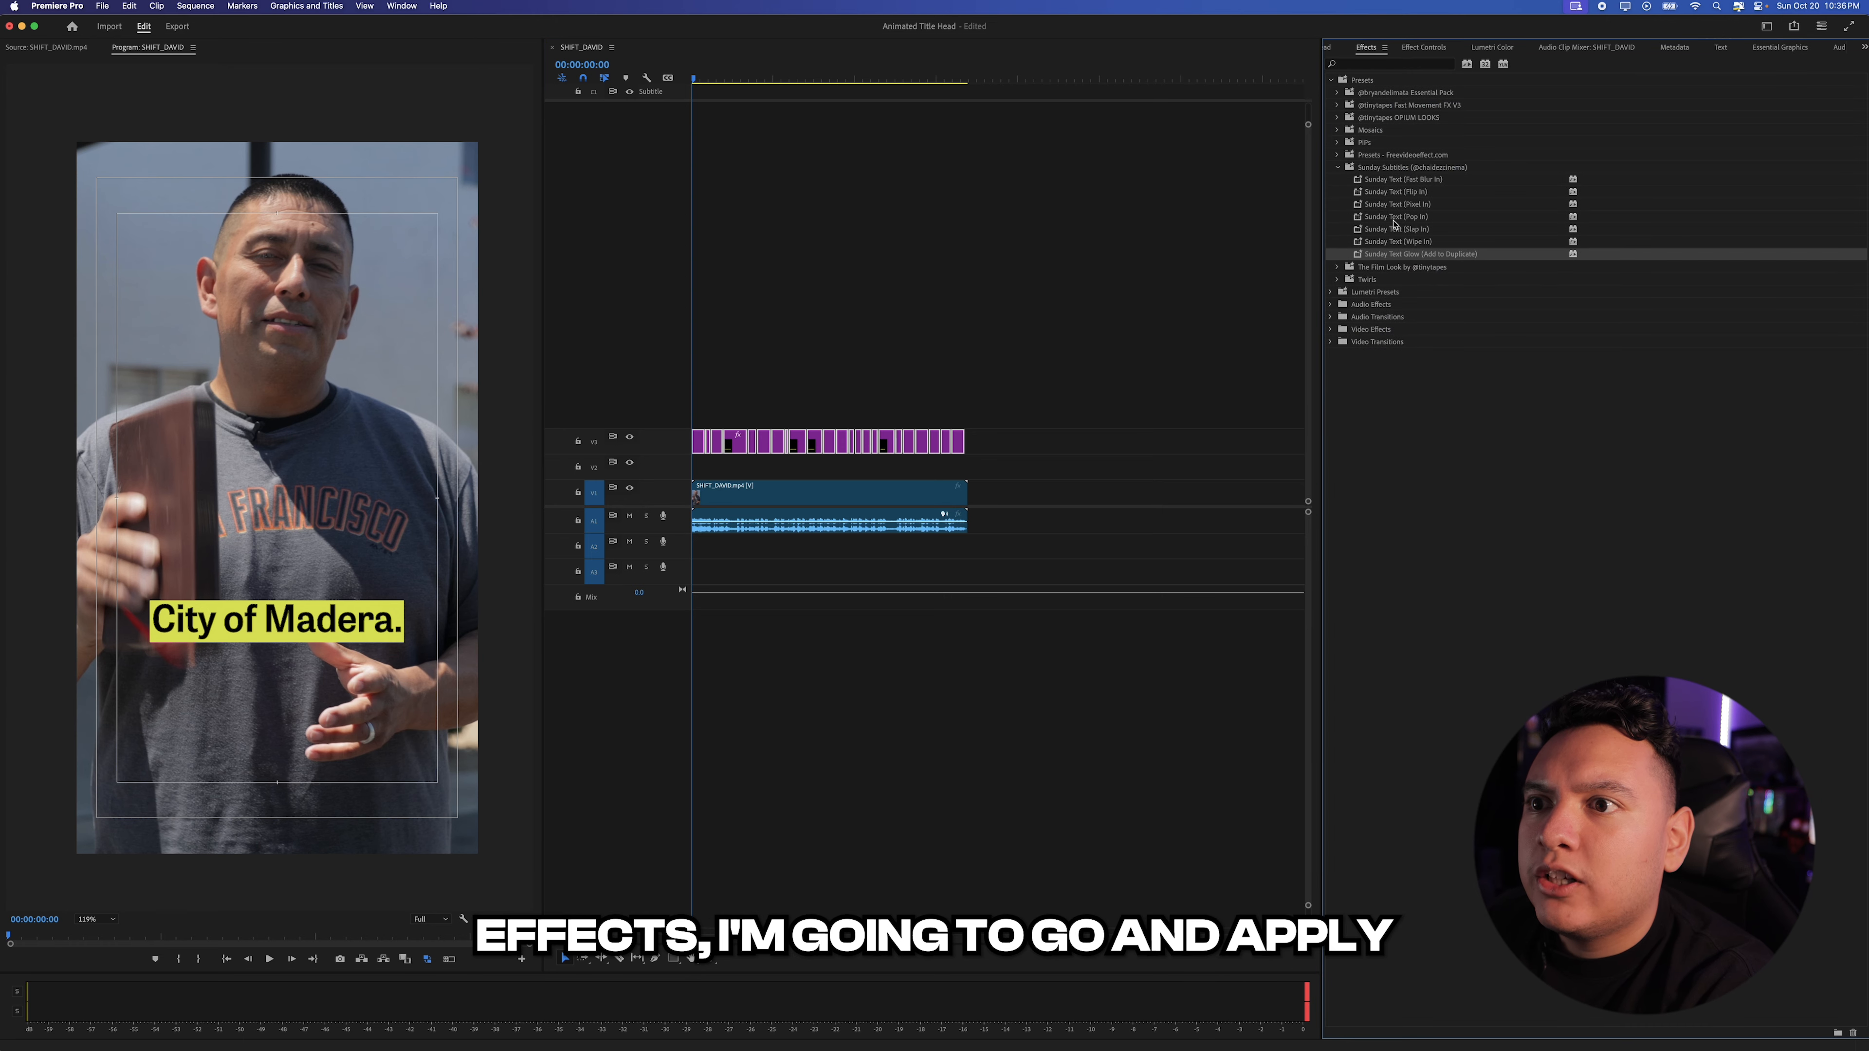
left_click(1392, 241)
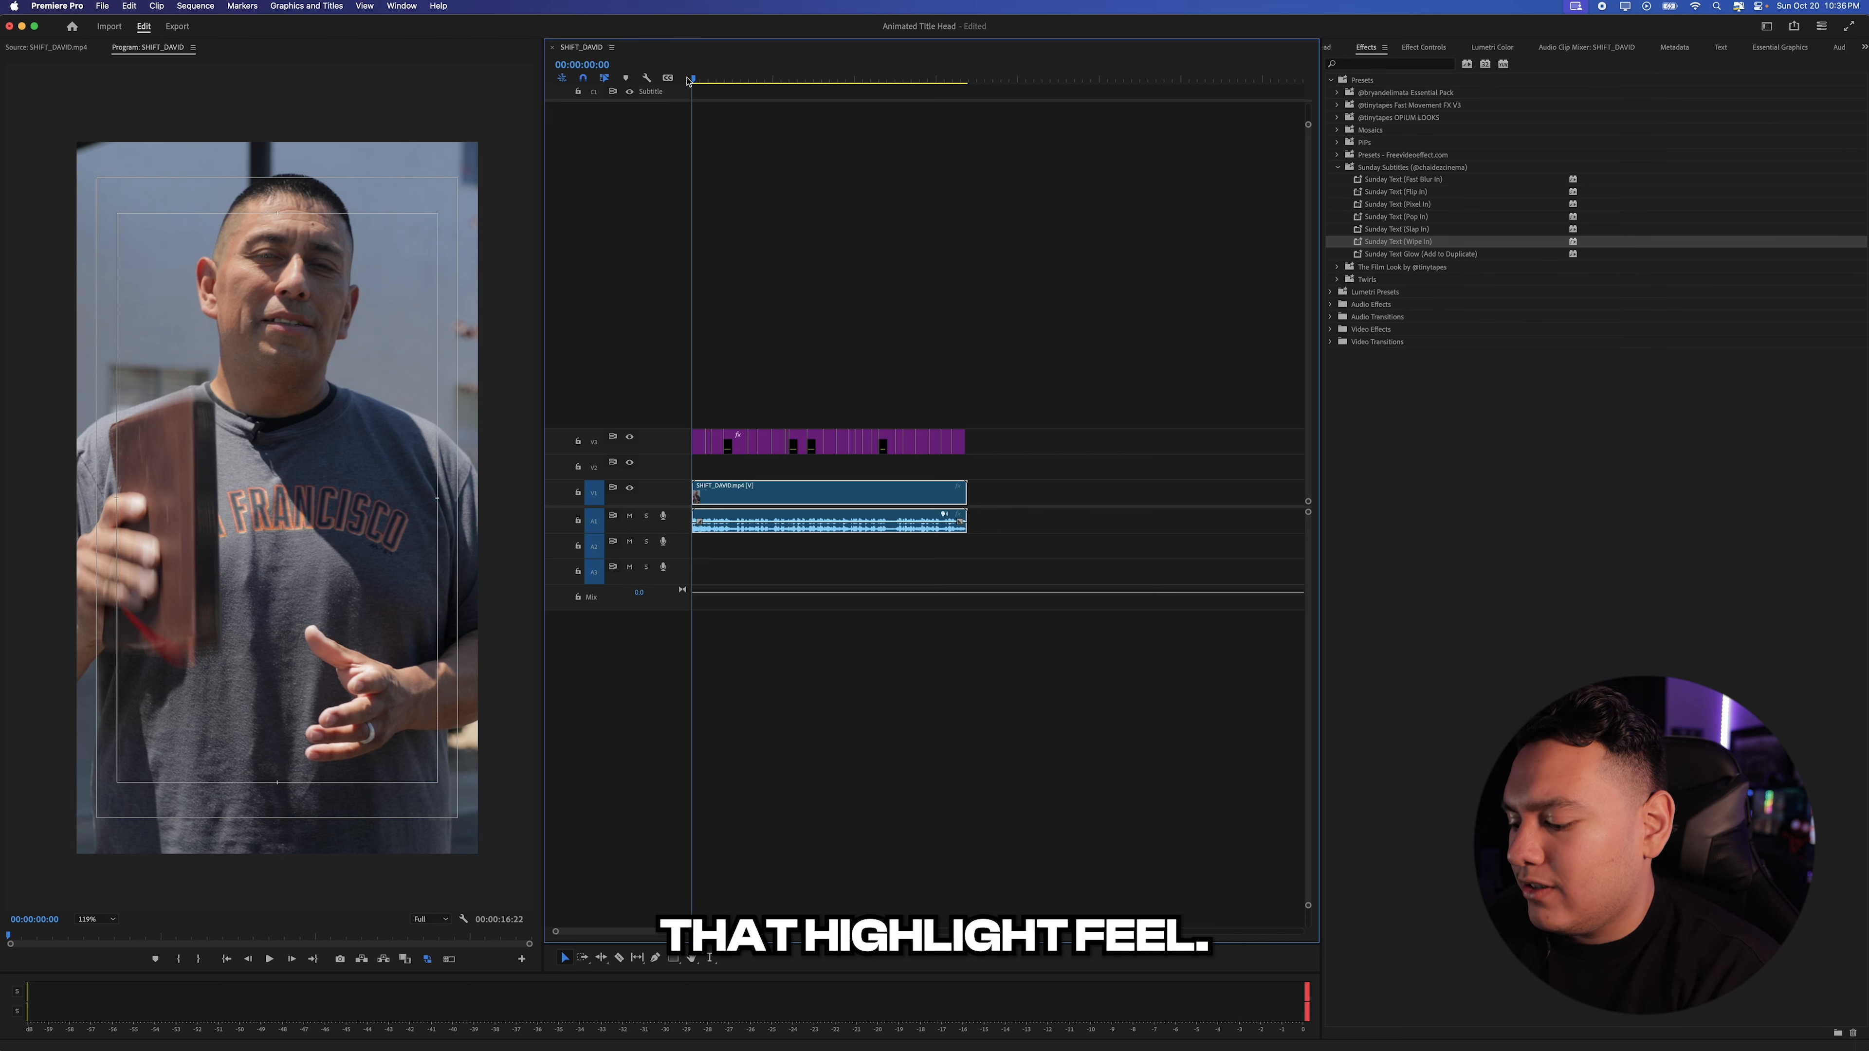
key("space")
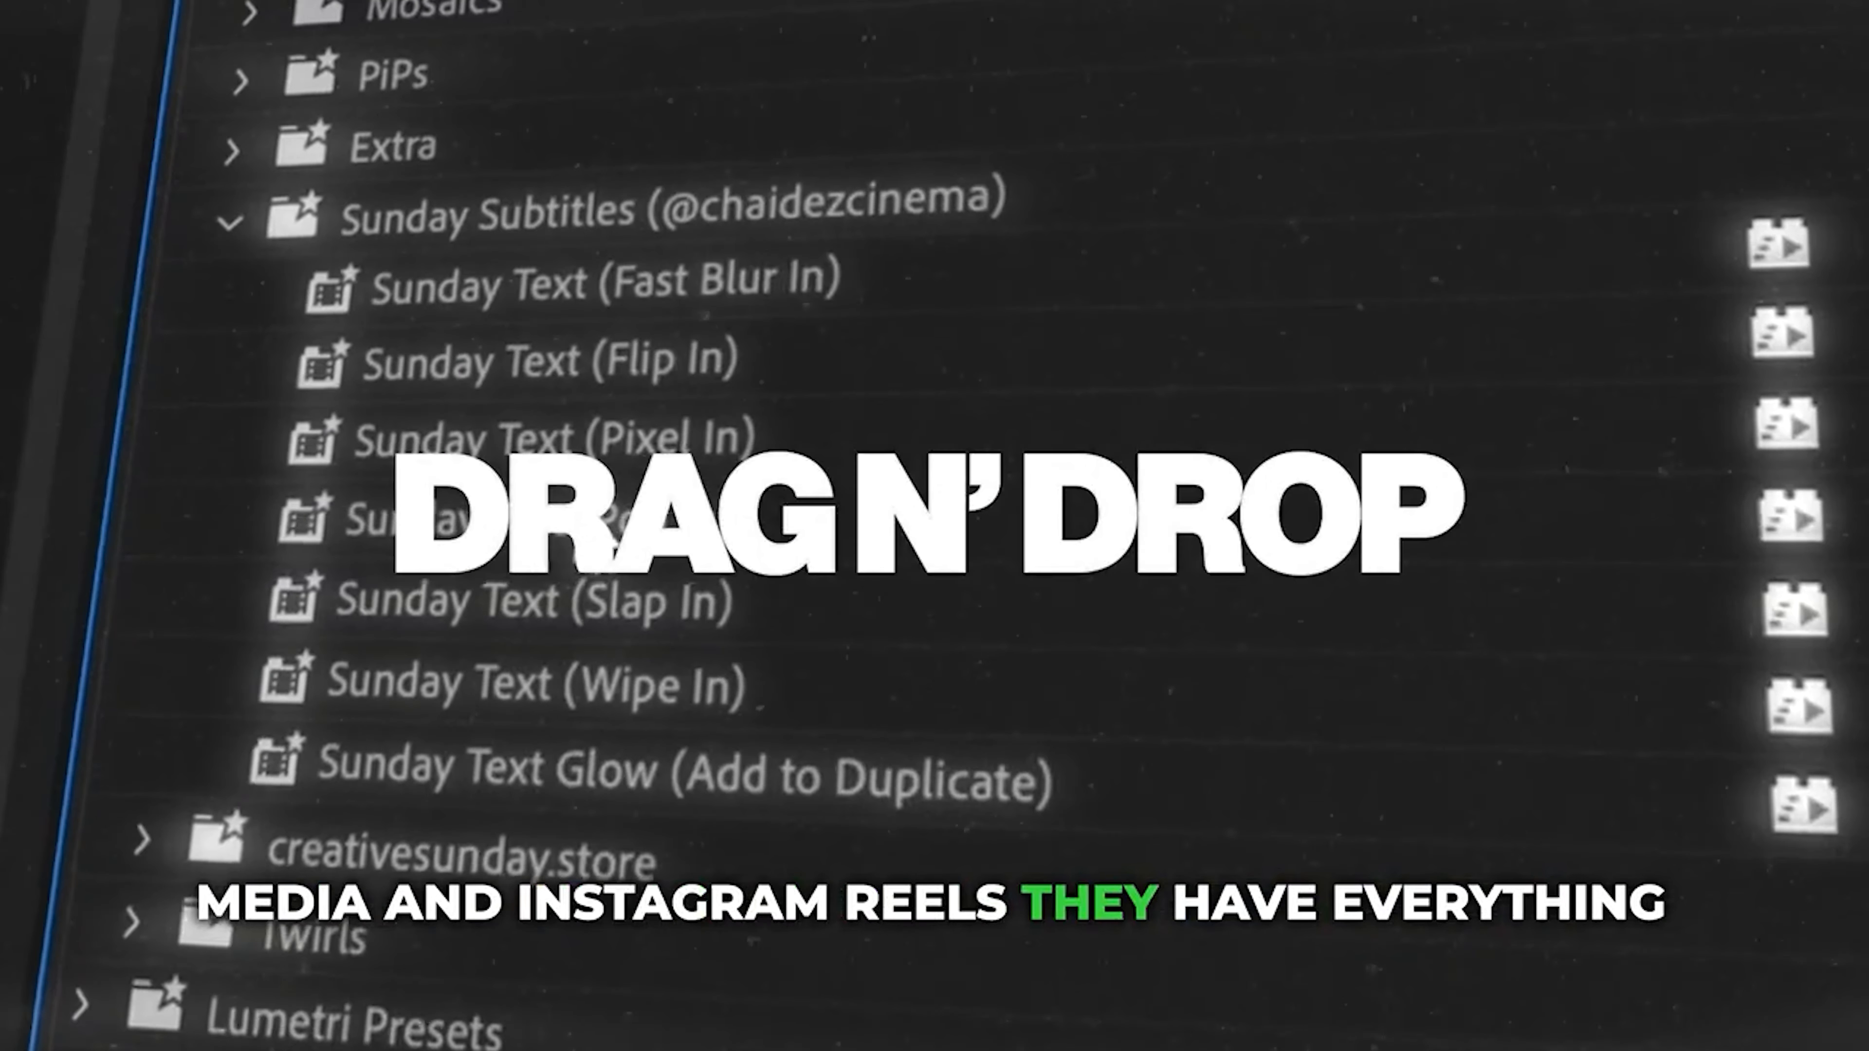
left_click(444, 520)
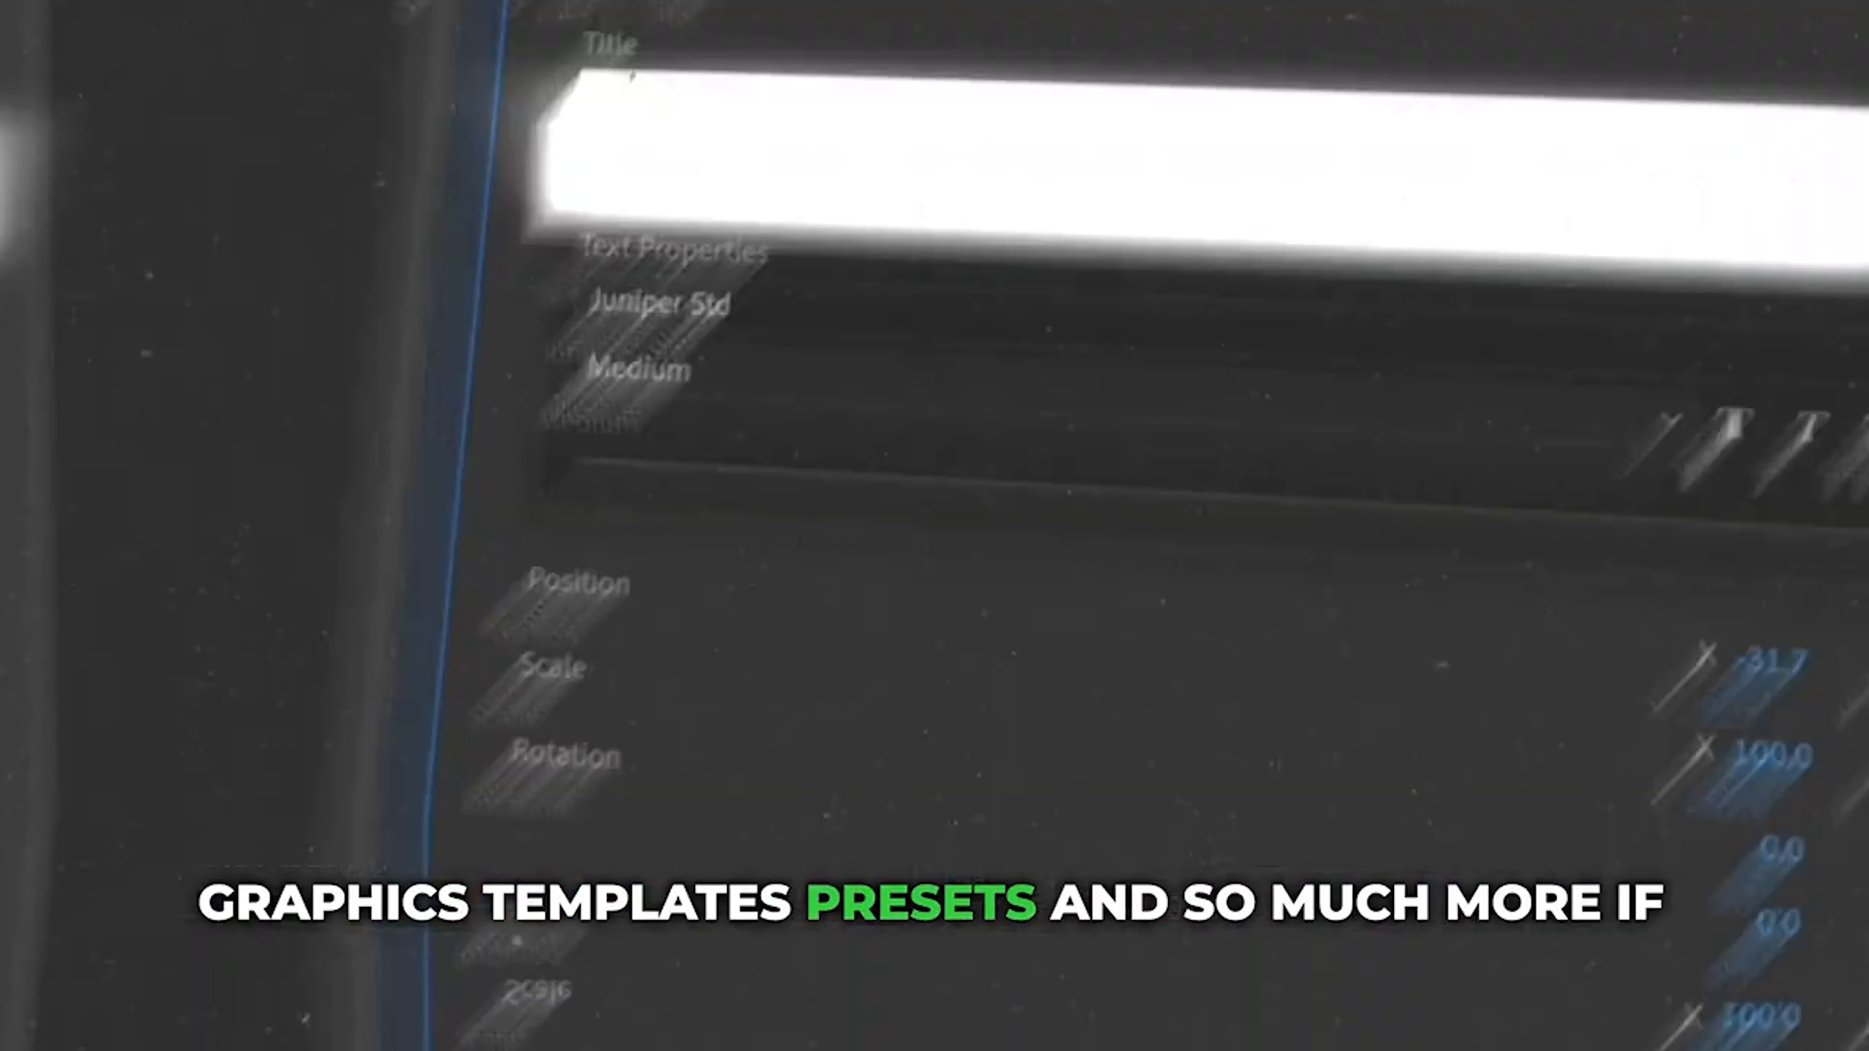
type("JOIN")
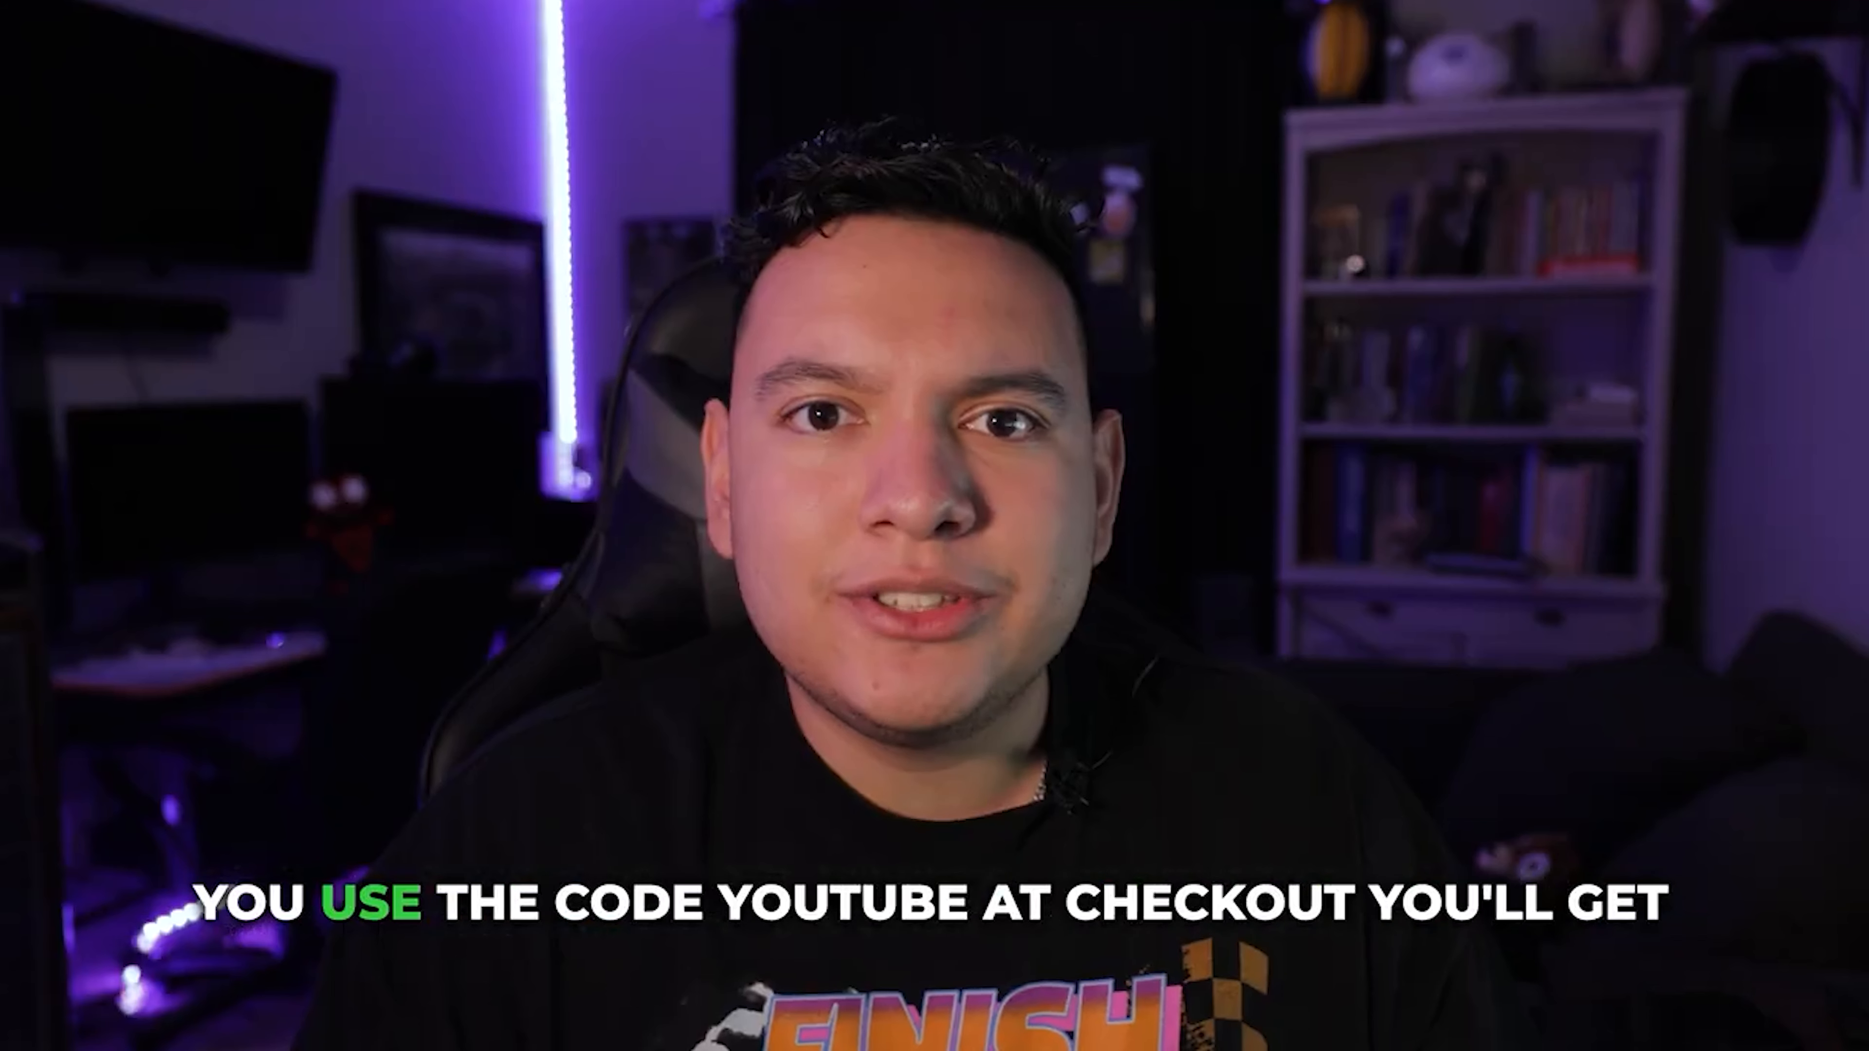